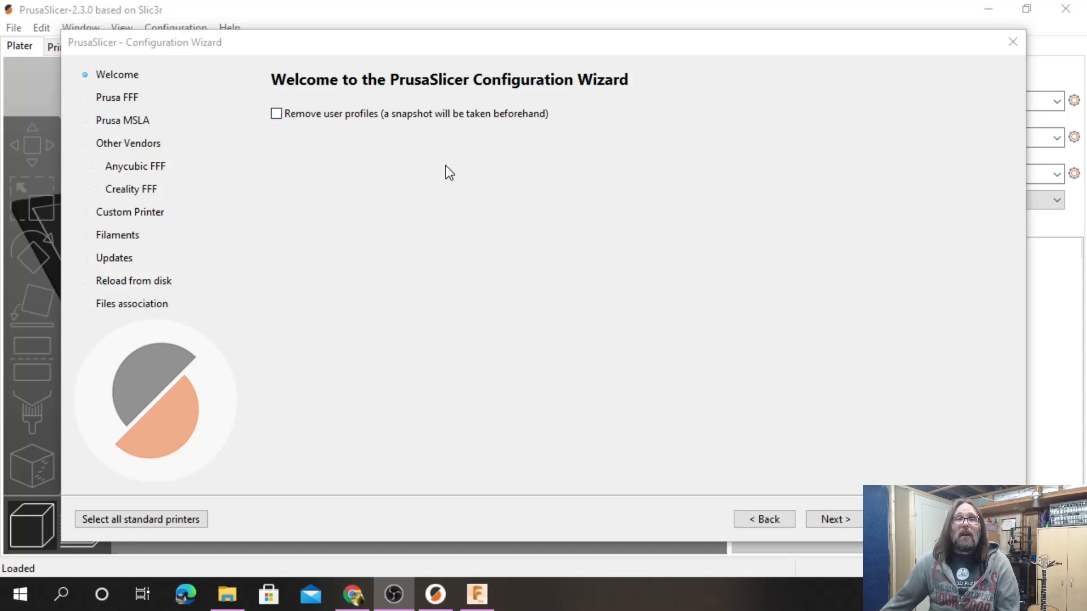
Try the option to remove user profiles on the wizard's welcome page, and clear it again.
click(285, 116)
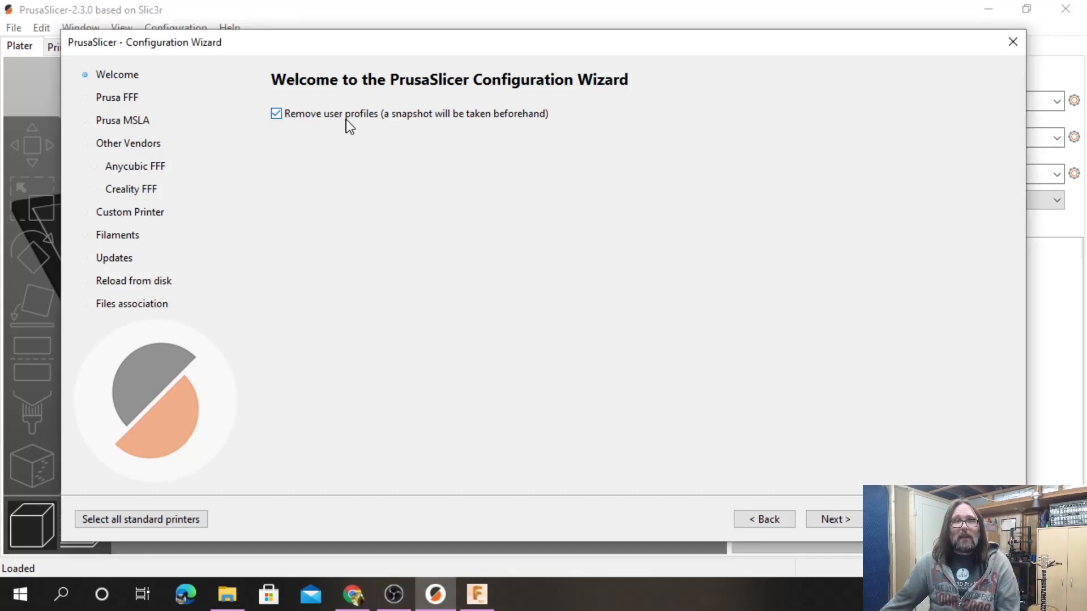
click(289, 119)
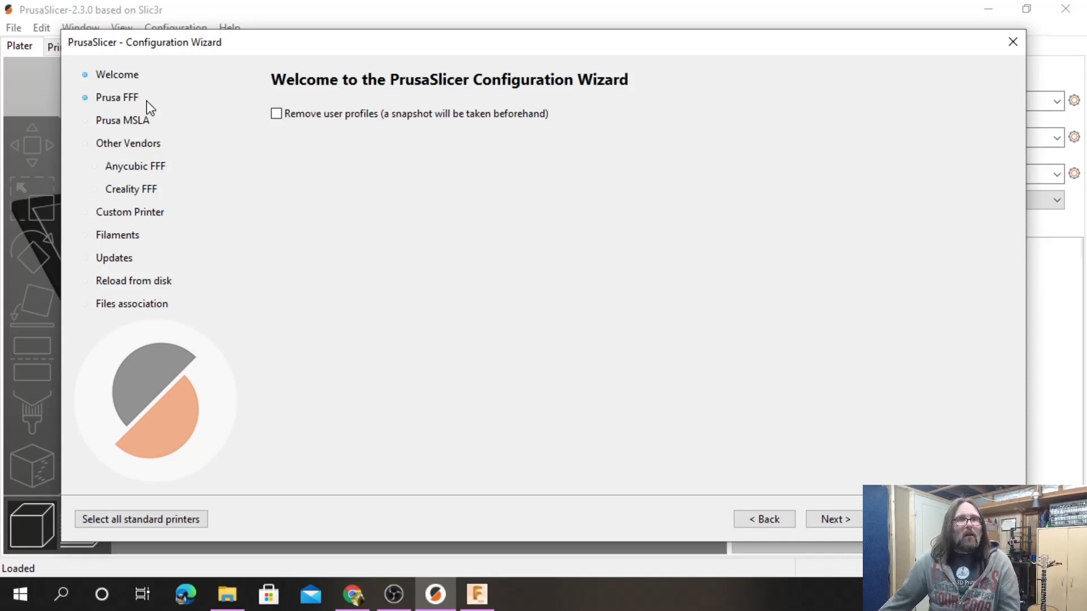
Review the Prusa FFF and Prusa MSLA printer models and the list of other supported vendors.
click(832, 519)
scroll(509, 213, down, 2)
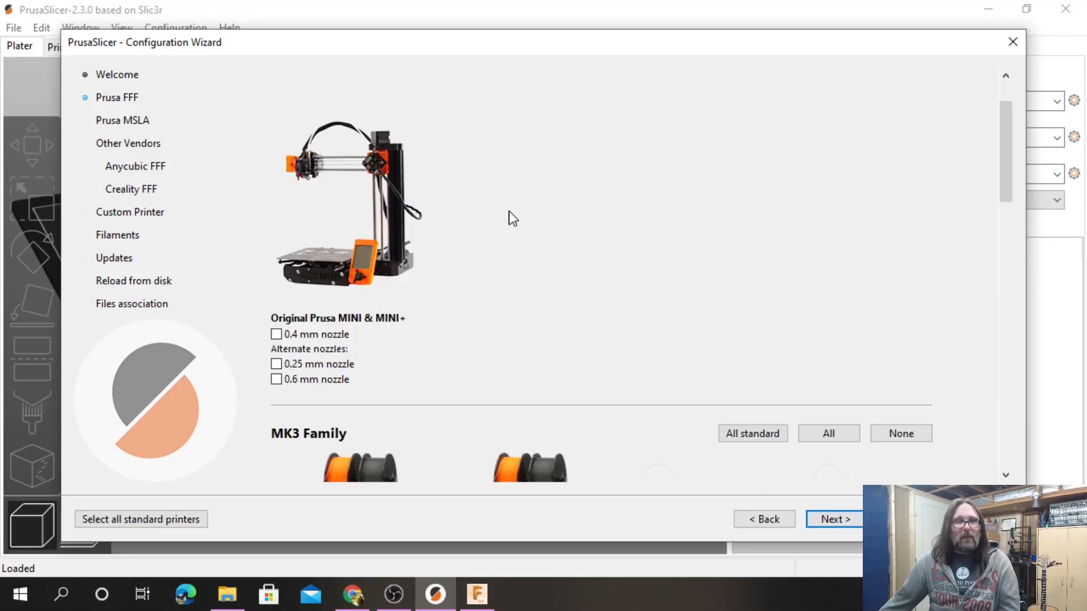
scroll(509, 215, down, 10)
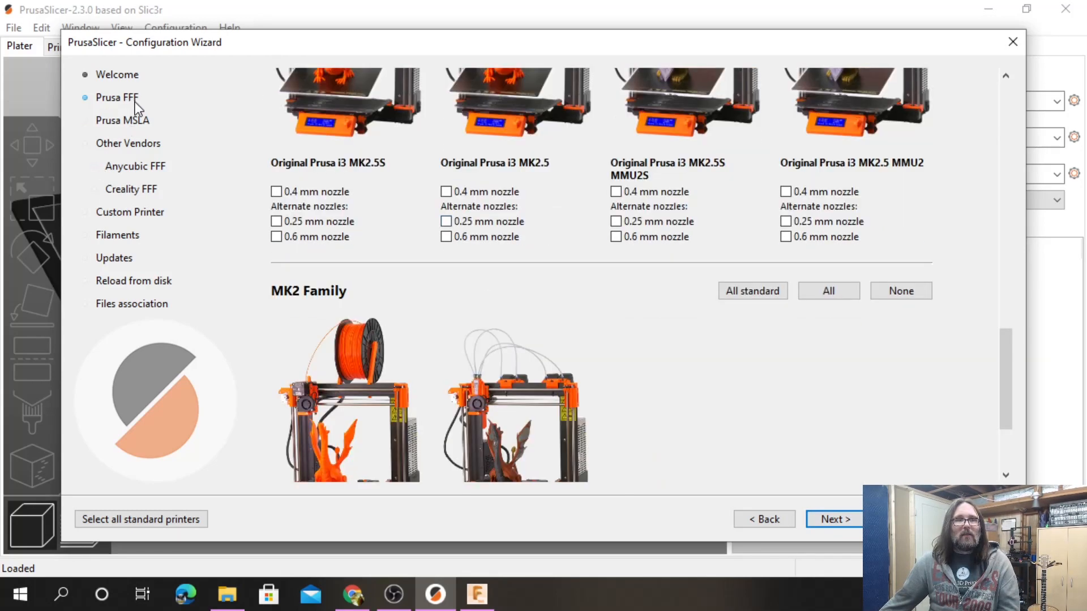
scroll(312, 151, down, 2)
click(111, 120)
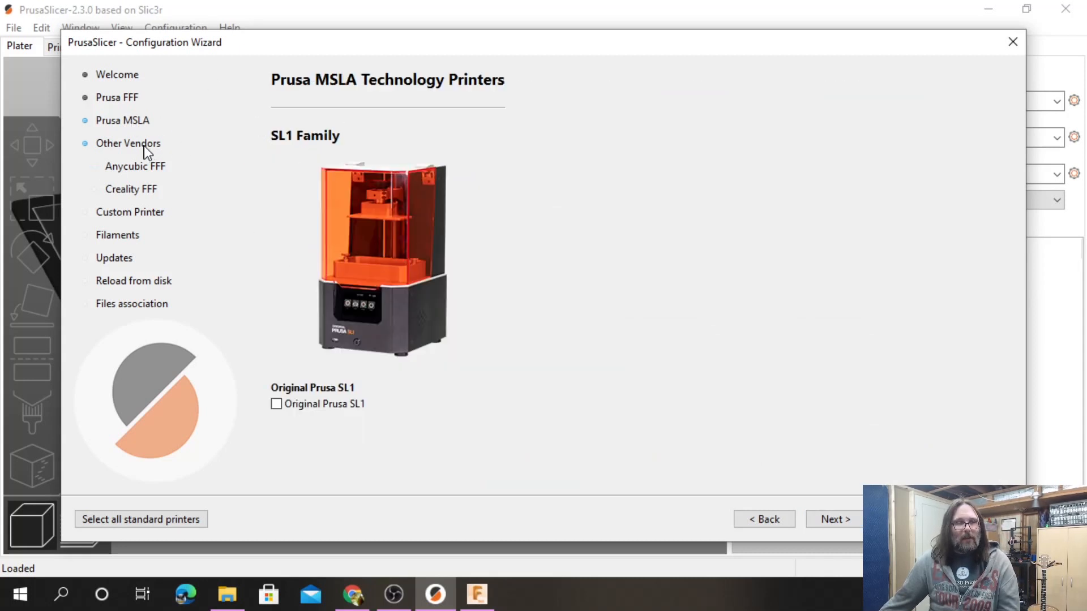
click(110, 143)
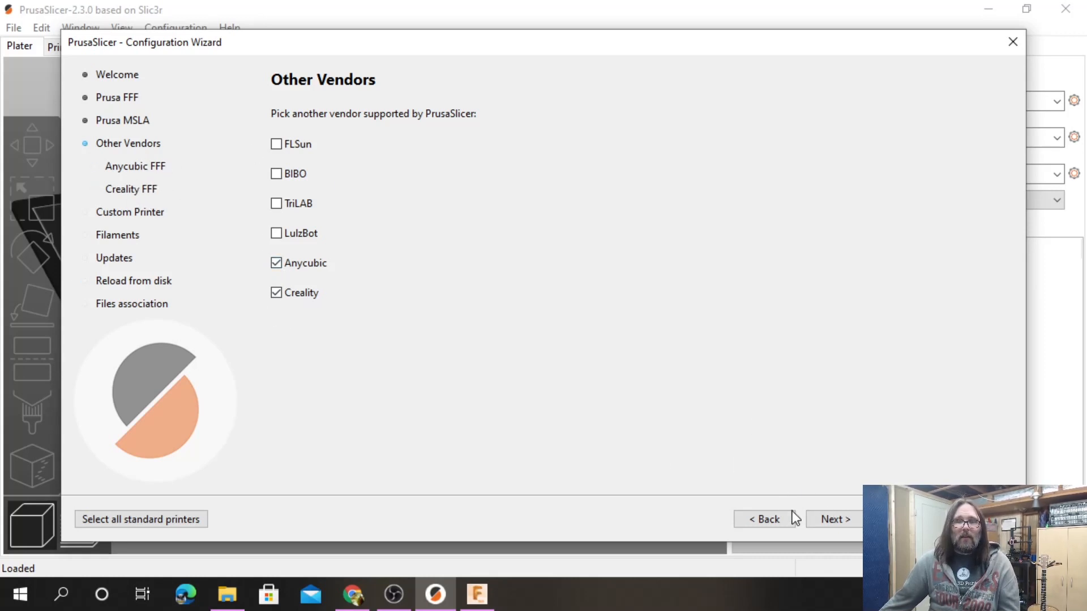
Deselect the 0.4 mm nozzle for the Anycubic Kossel Linear Plus and check the Mega and Predator families.
click(836, 520)
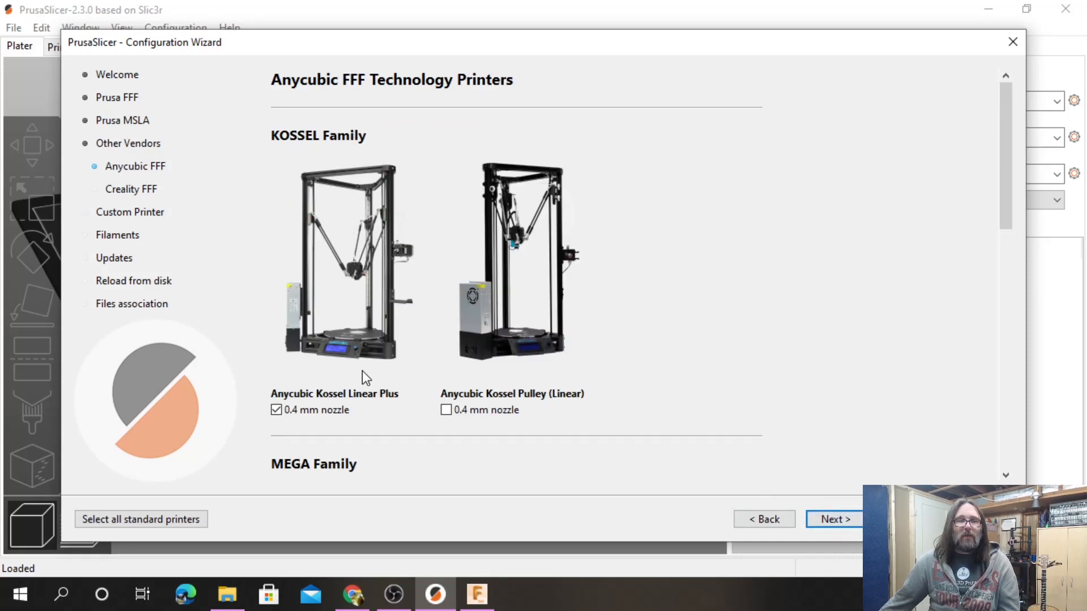
click(276, 411)
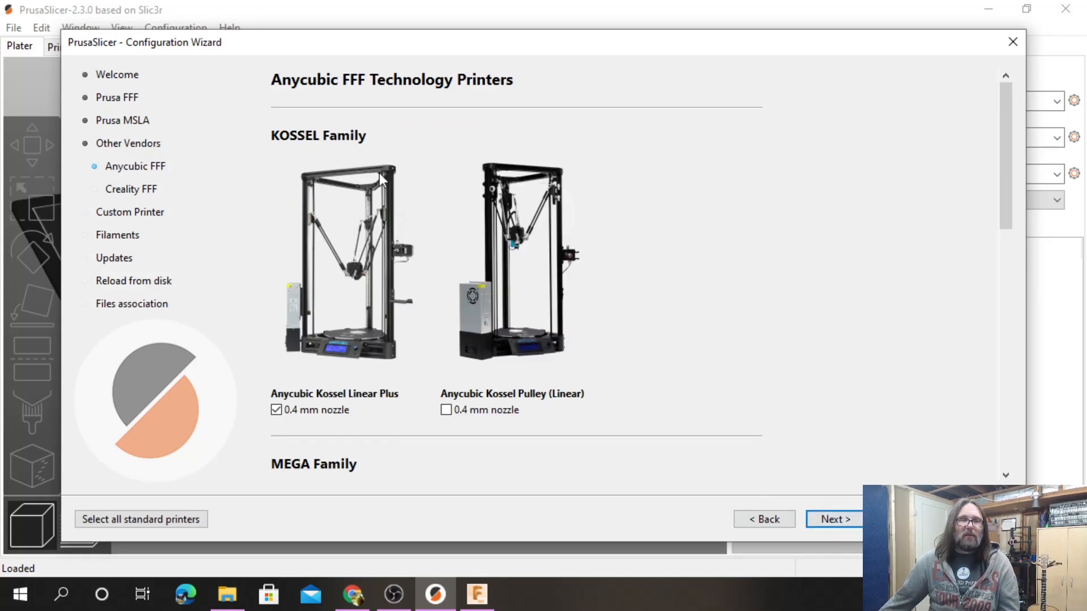
click(276, 410)
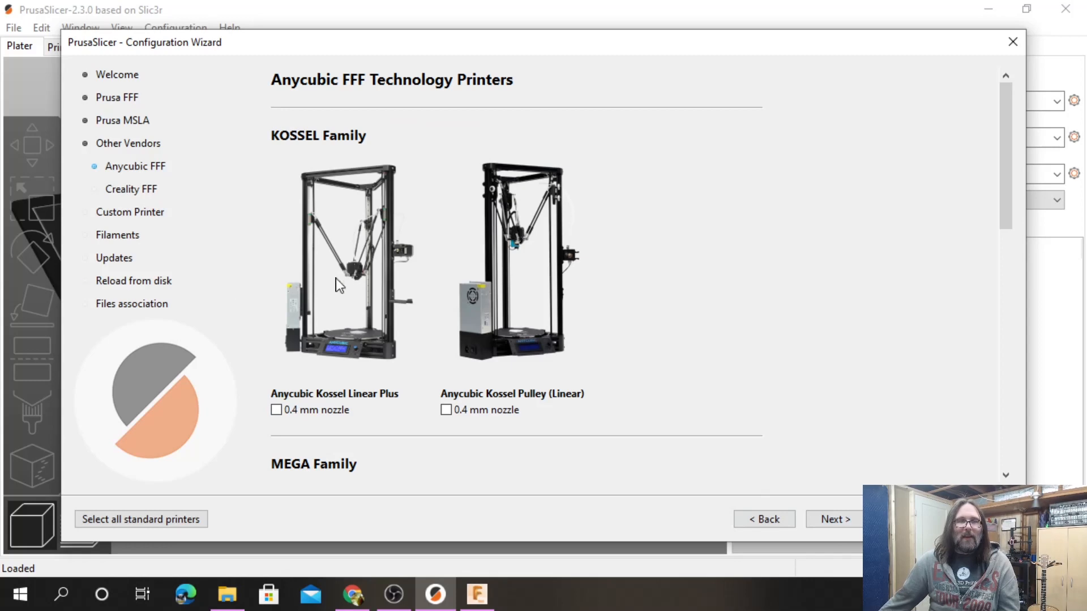
scroll(368, 276, down, 5)
scroll(388, 163, up, 2)
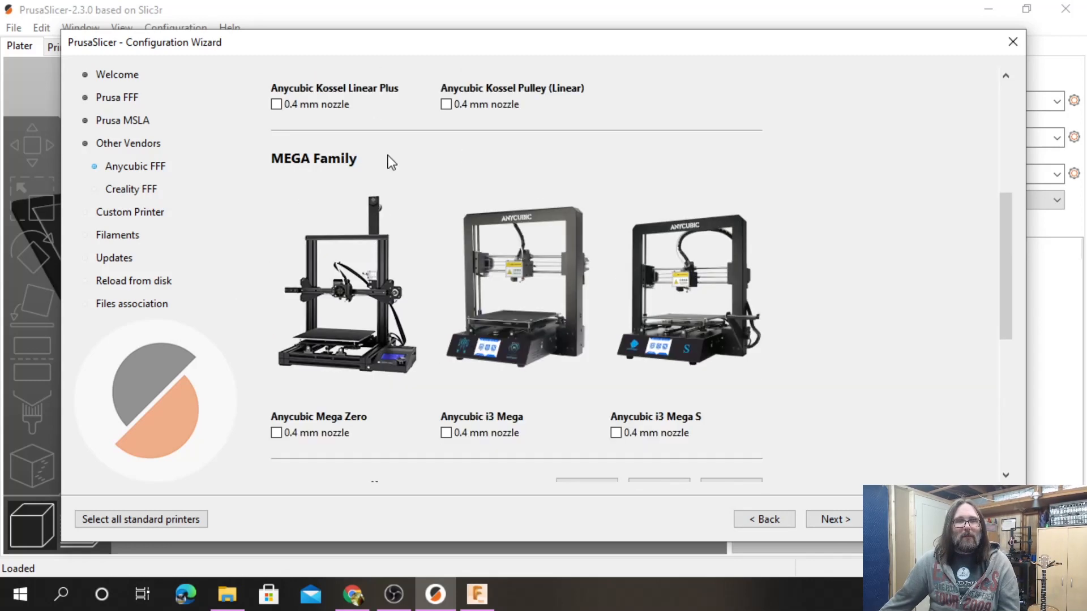
scroll(391, 212, down, 5)
scroll(392, 212, down, 1)
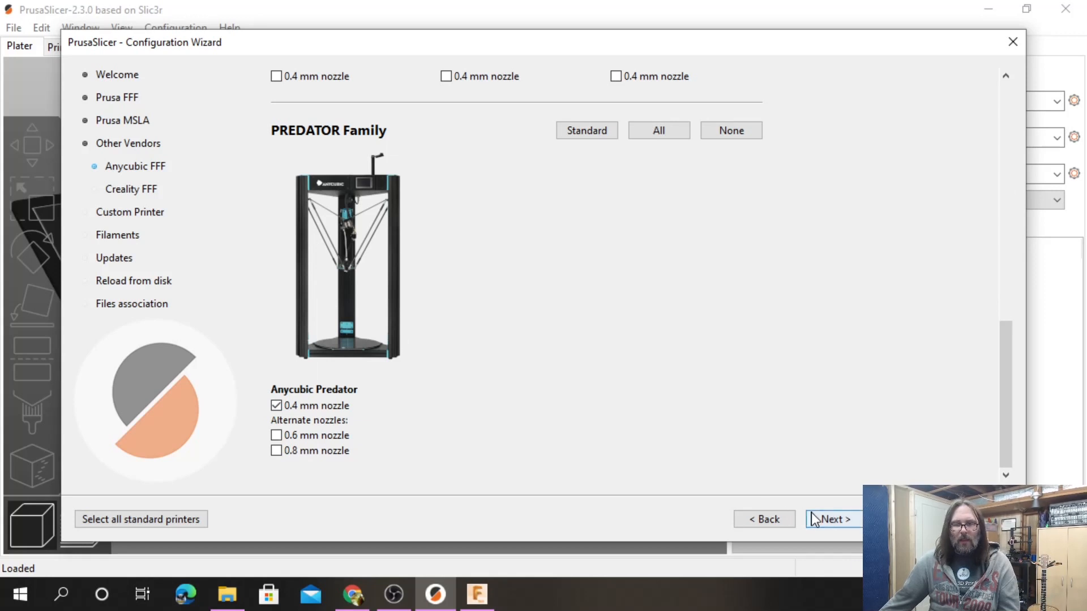
Review the selected Creality printers in the Ender and CR families and continue to the custom printer setup.
click(827, 520)
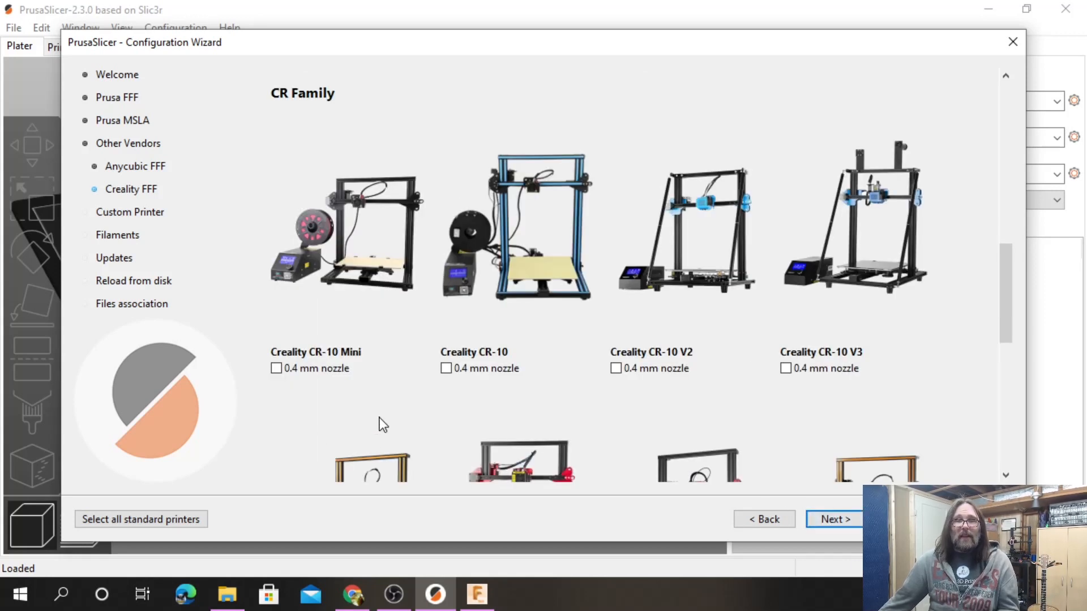
scroll(487, 393, down, 1)
scroll(487, 393, down, 3)
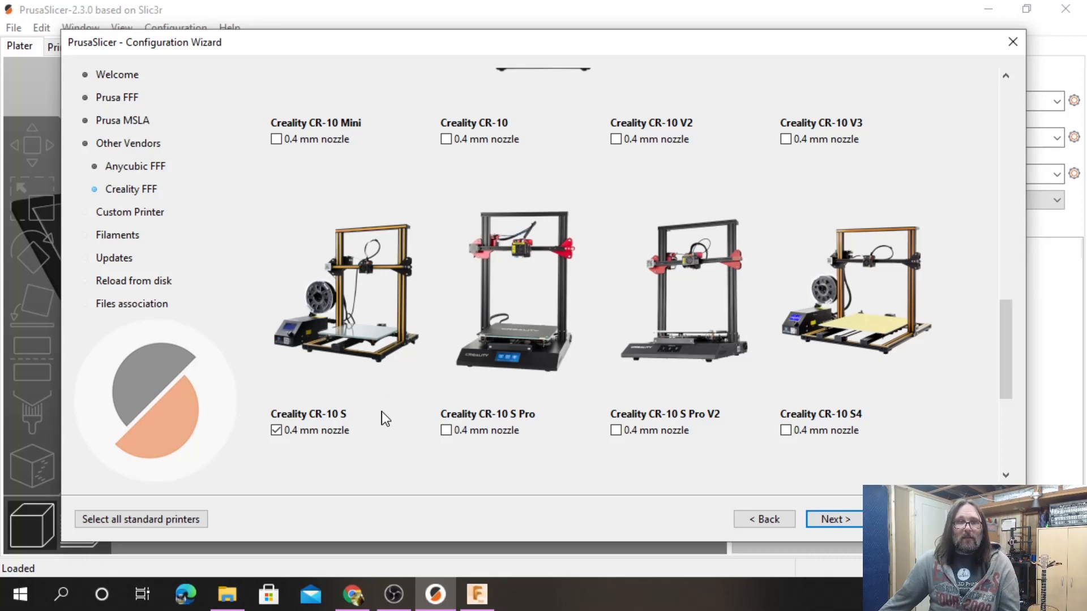
scroll(305, 393, up, 5)
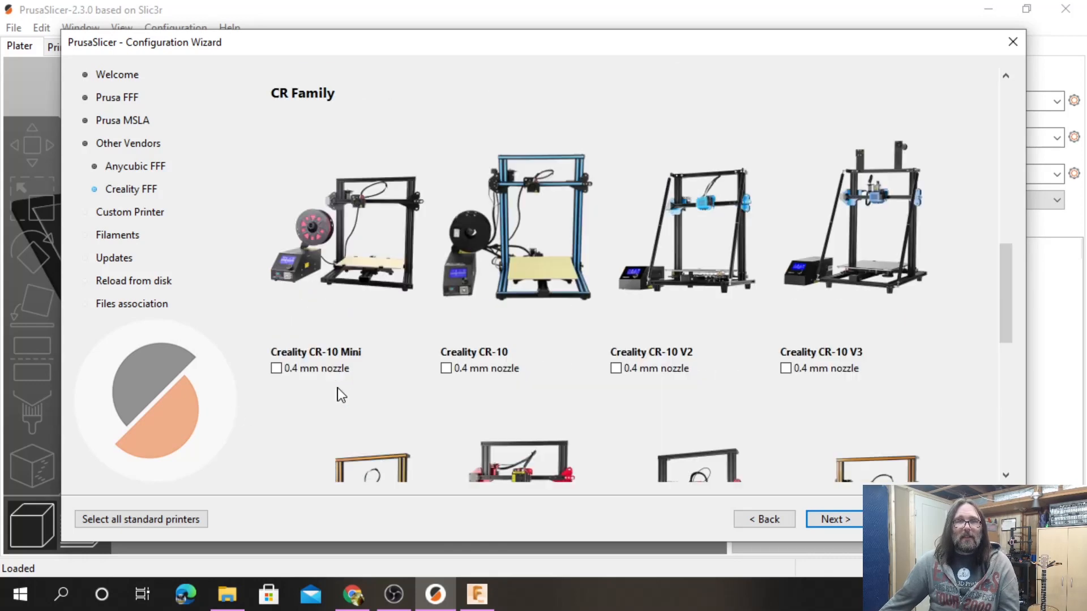
scroll(350, 388, up, 6)
scroll(405, 199, up, 2)
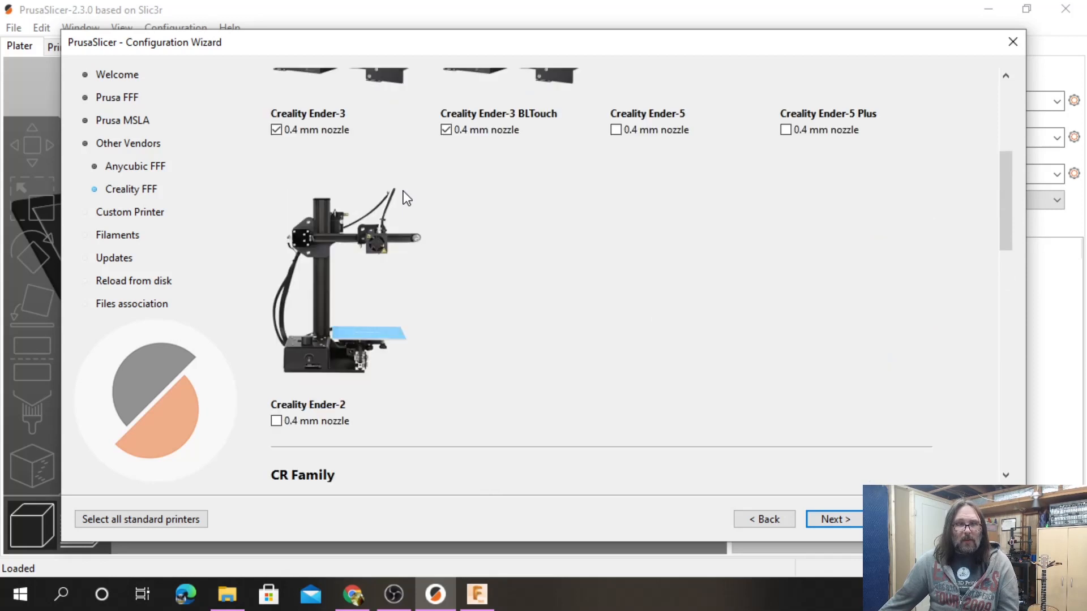
scroll(413, 202, up, 4)
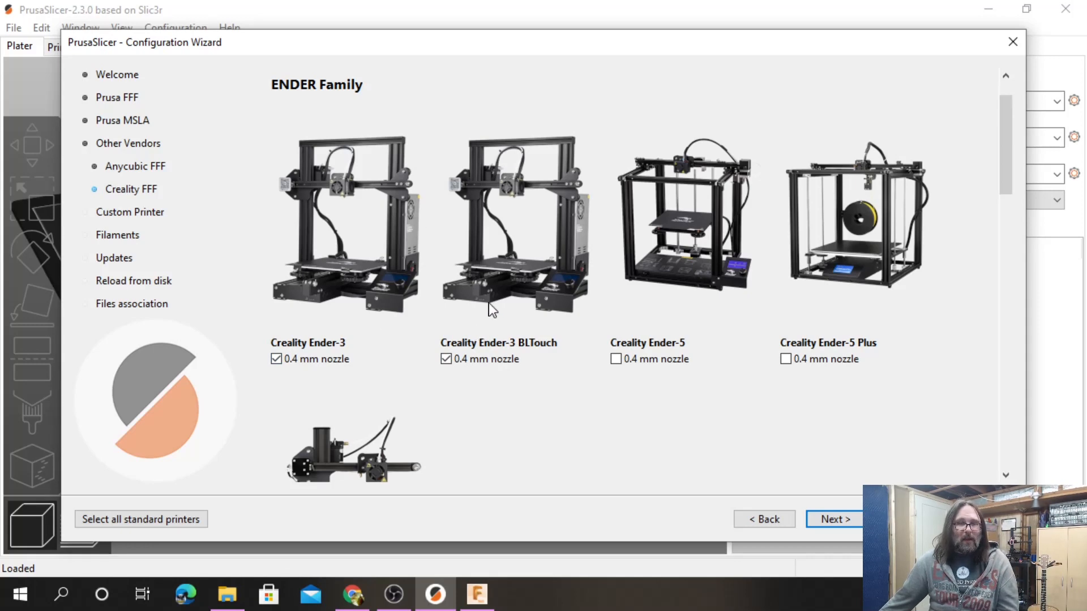
scroll(488, 304, down, 10)
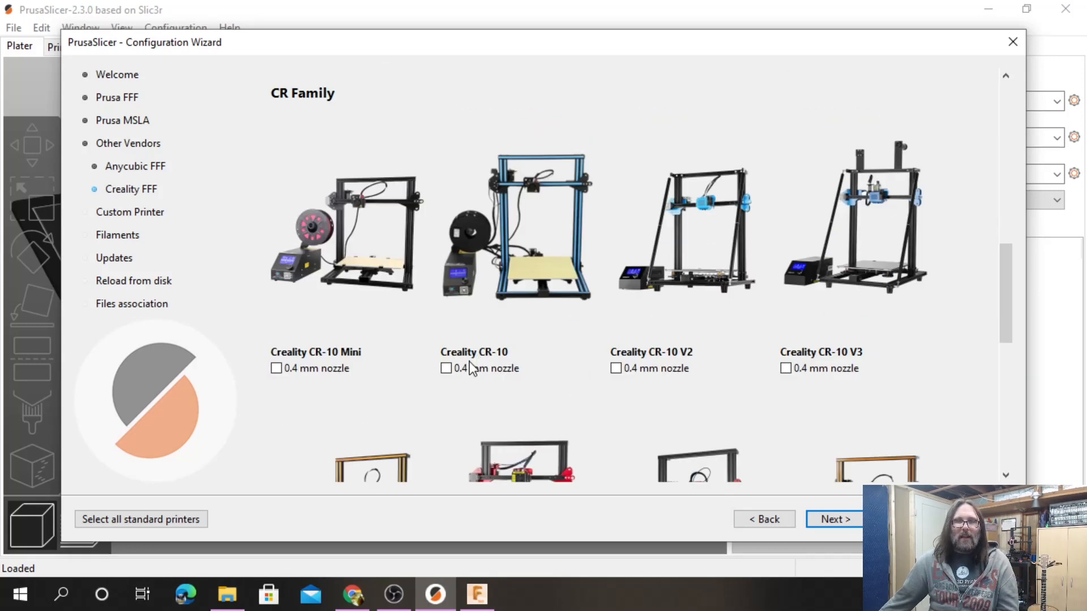
scroll(470, 363, down, 5)
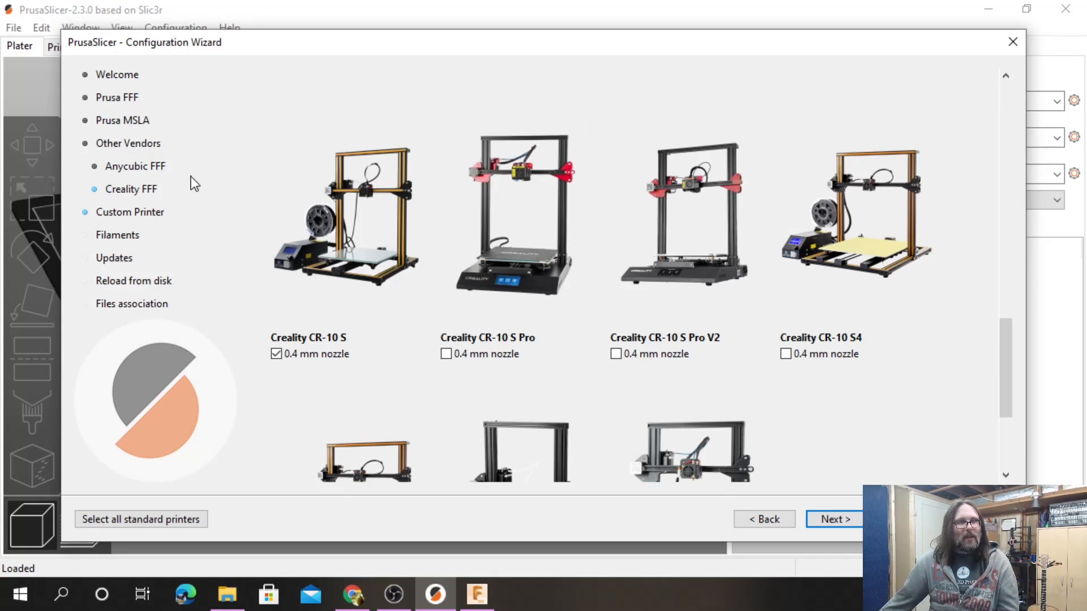
click(849, 527)
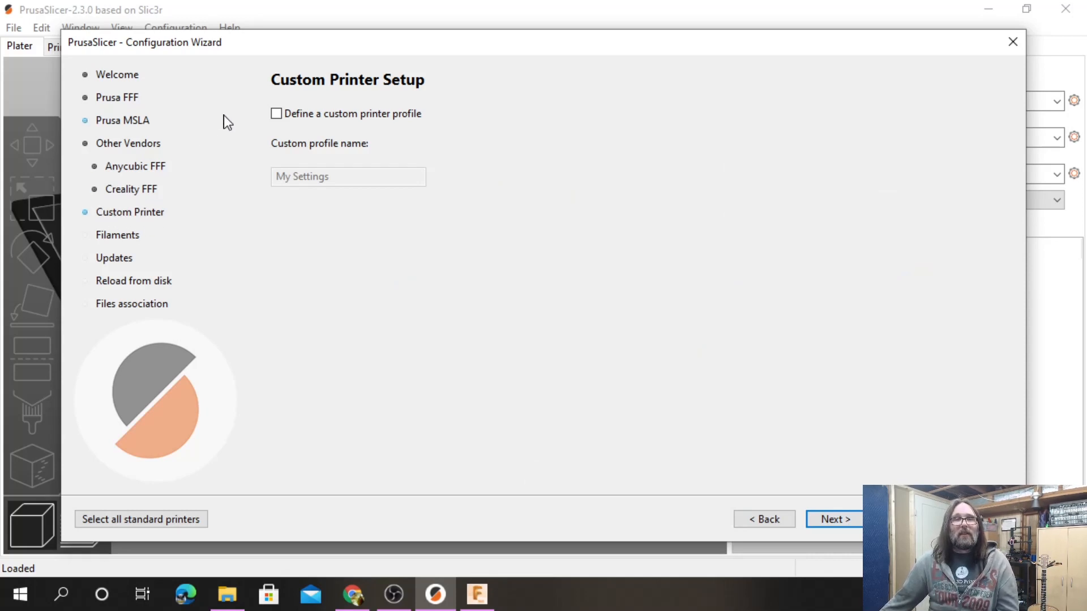
Try enabling a custom printer profile and selecting its profile name, and disable the option again.
click(277, 115)
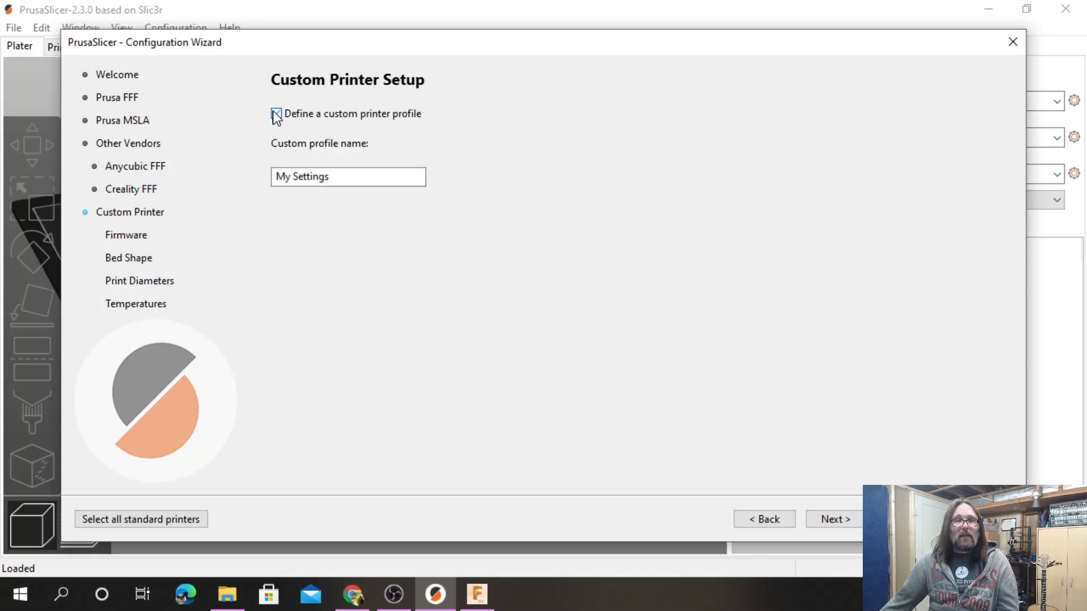
drag(363, 179, 166, 178)
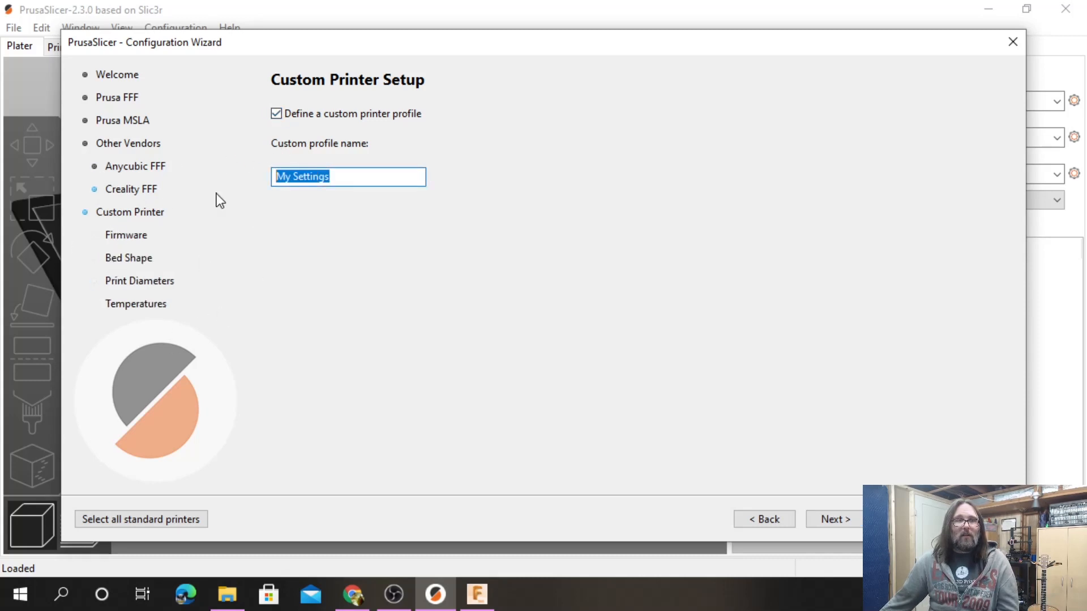
click(271, 117)
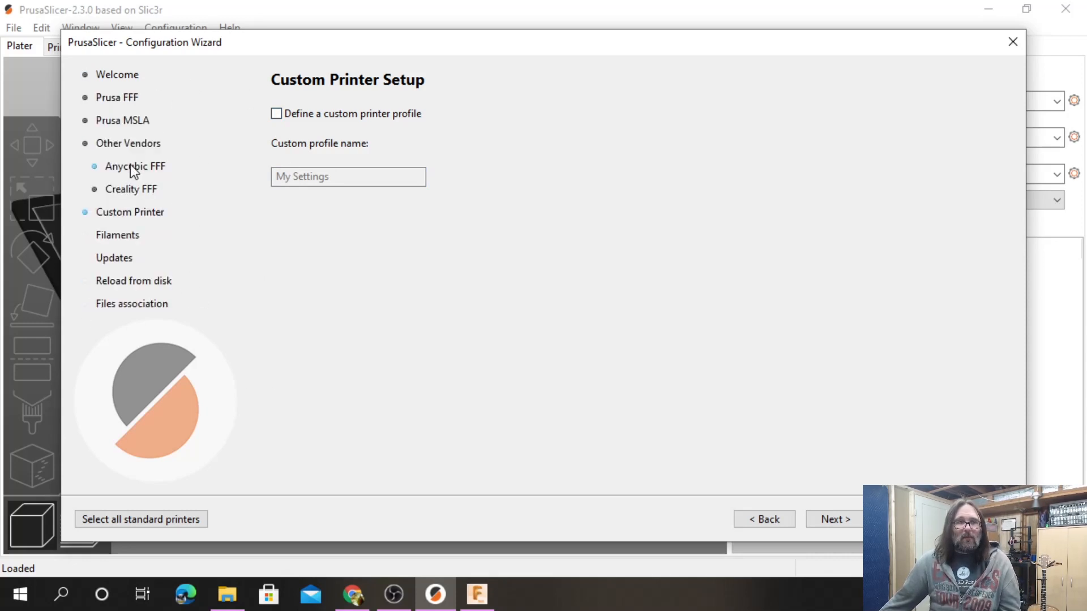
Examine the filament profiles for the Anycubic Predator 0.4 nozzle, filtering by PLA type and Generic vendor.
click(828, 521)
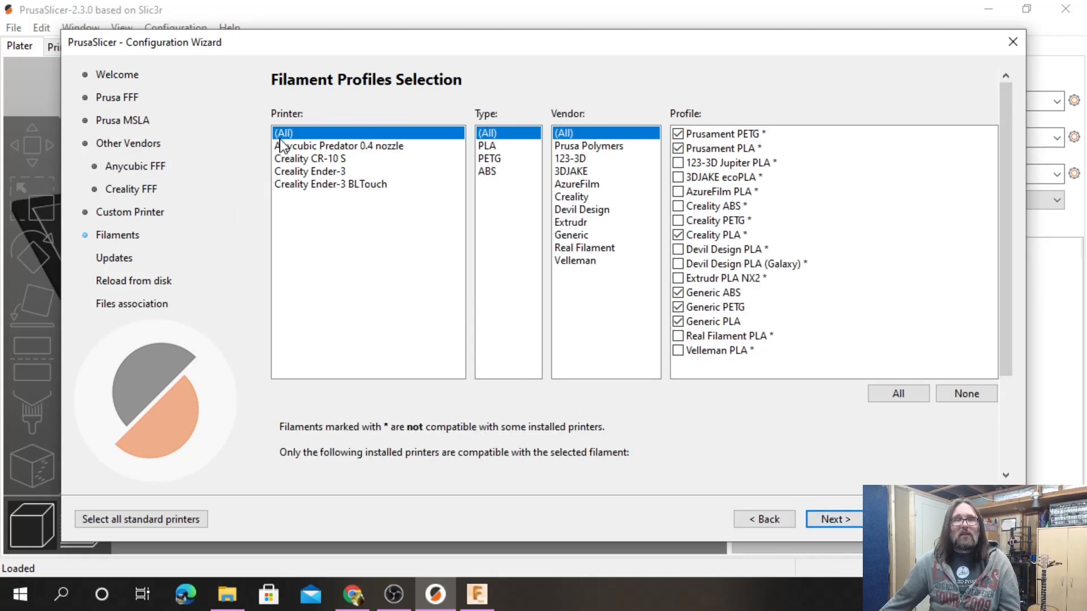
click(366, 148)
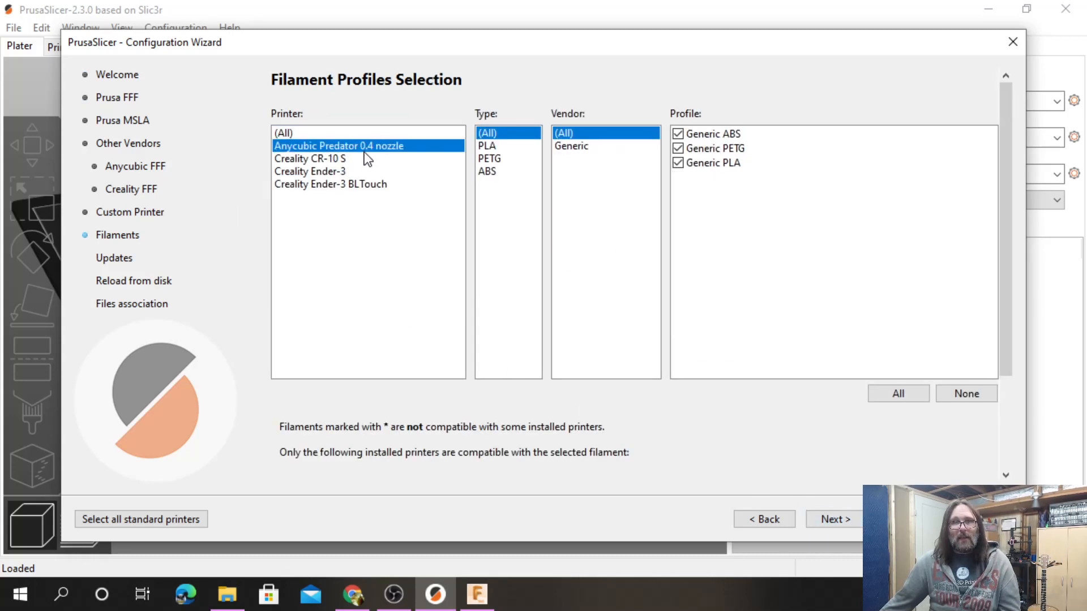
ctrl+click(343, 159)
click(347, 159)
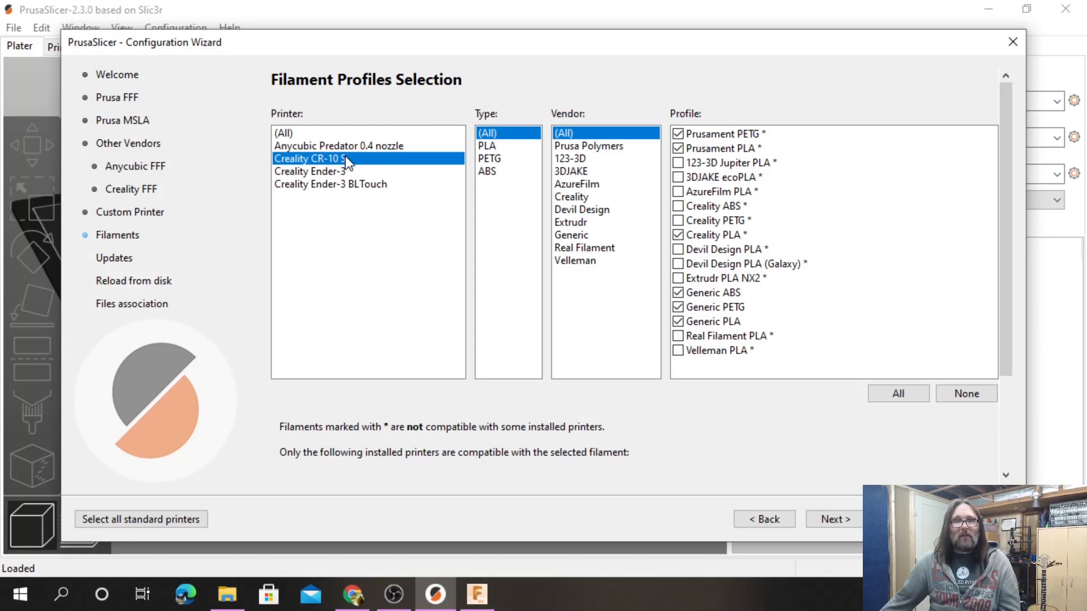
ctrl+click(347, 160)
click(306, 148)
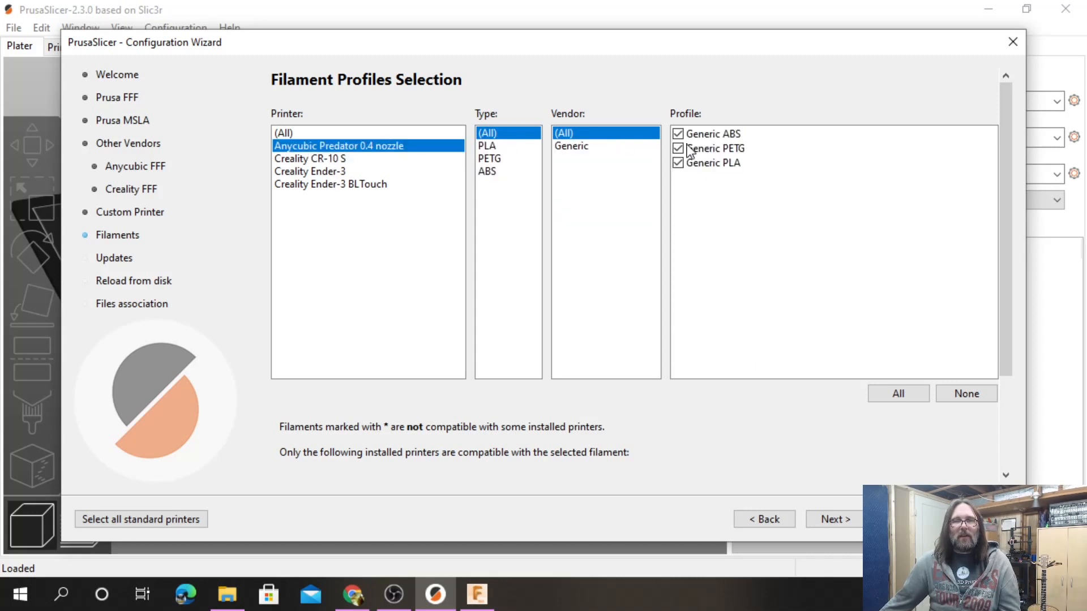
click(489, 147)
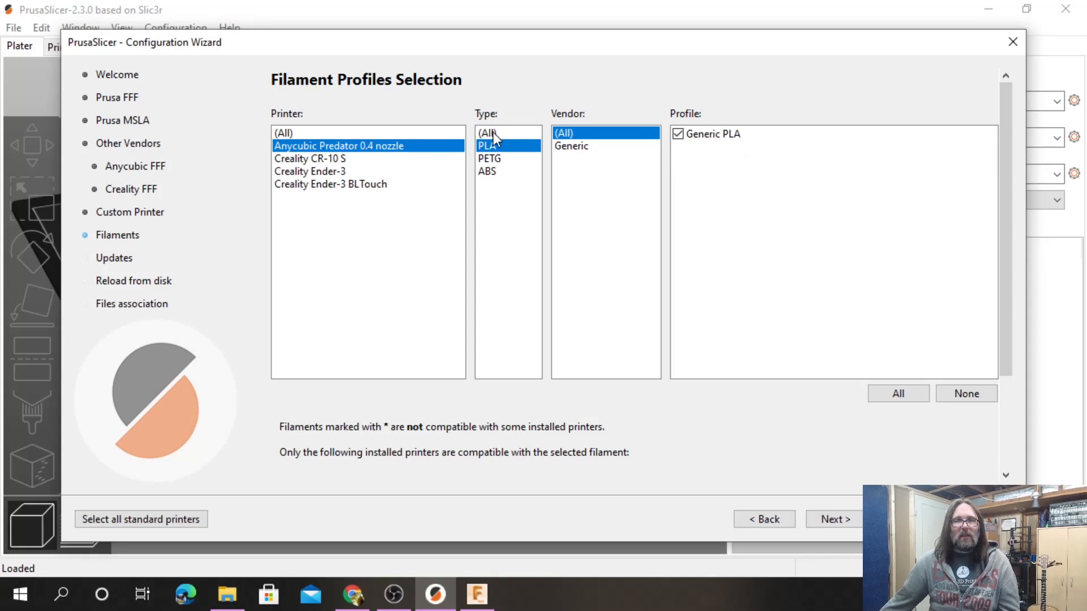
click(492, 132)
click(586, 149)
click(566, 133)
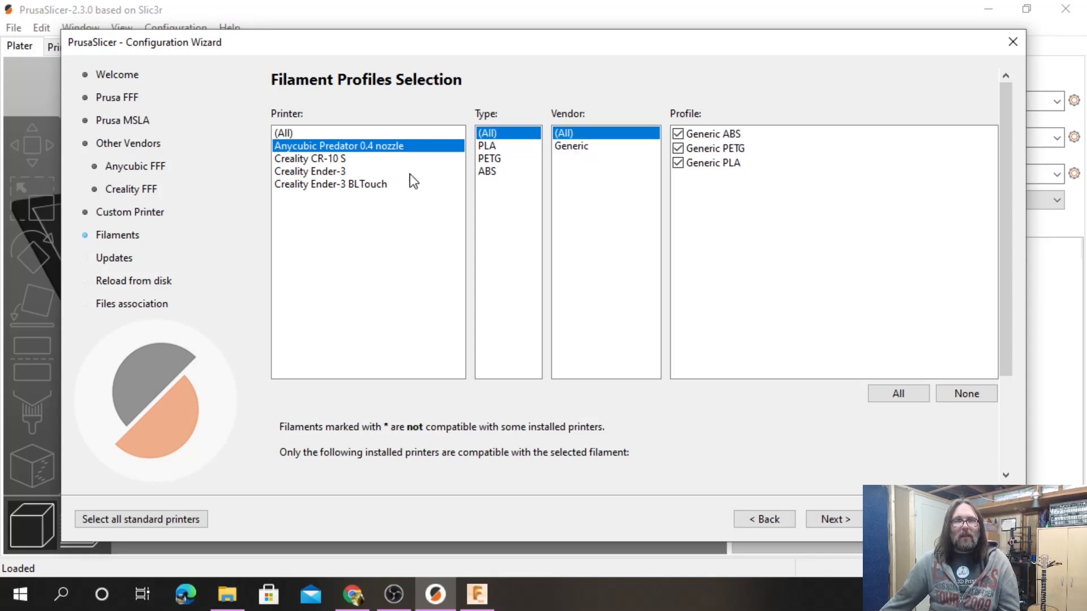
Compare the filament profiles available for the Creality CR-10 S and Ender-3, and return to showing all printers.
ctrl+click(328, 159)
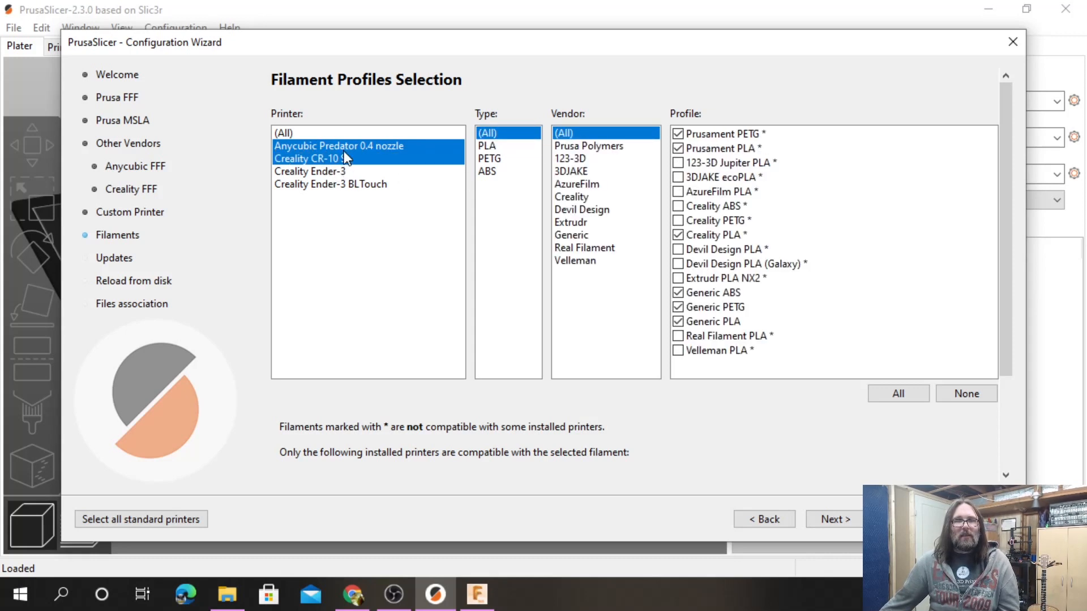
click(343, 158)
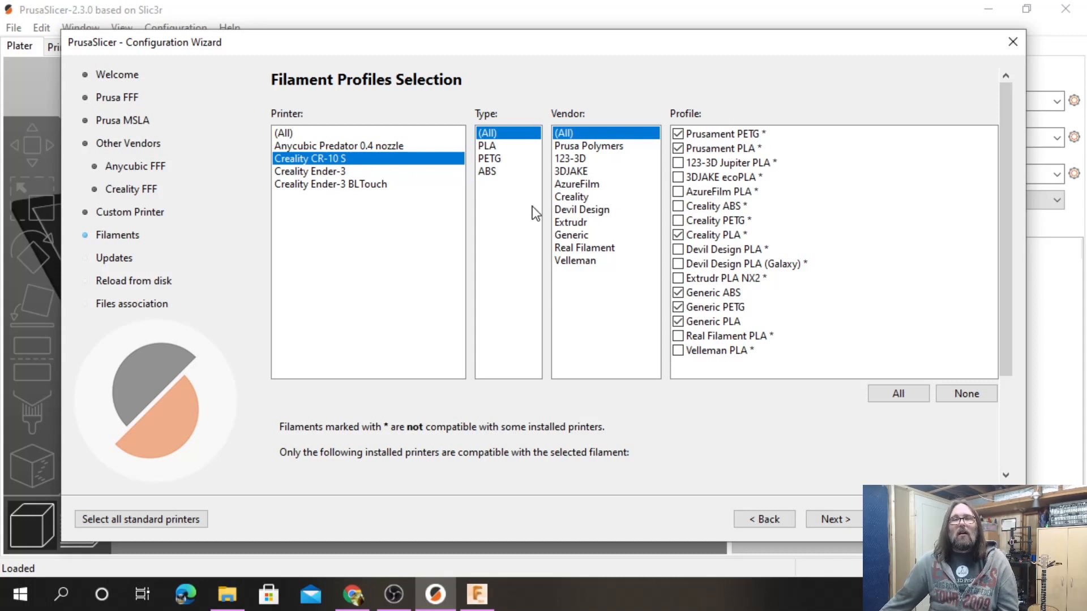
ctrl+click(322, 171)
click(321, 170)
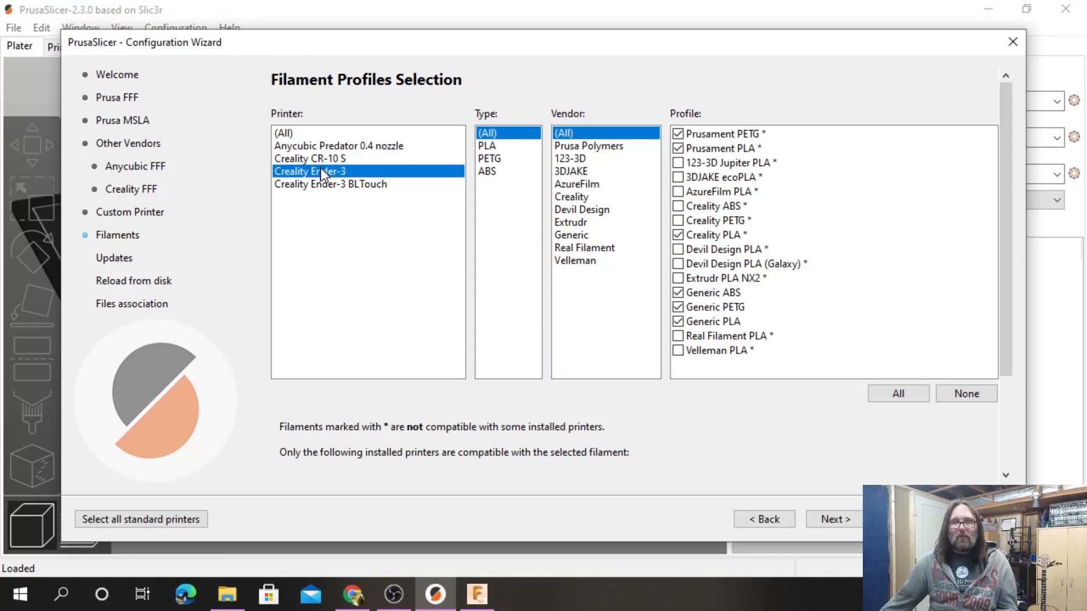
ctrl+click(321, 171)
click(313, 135)
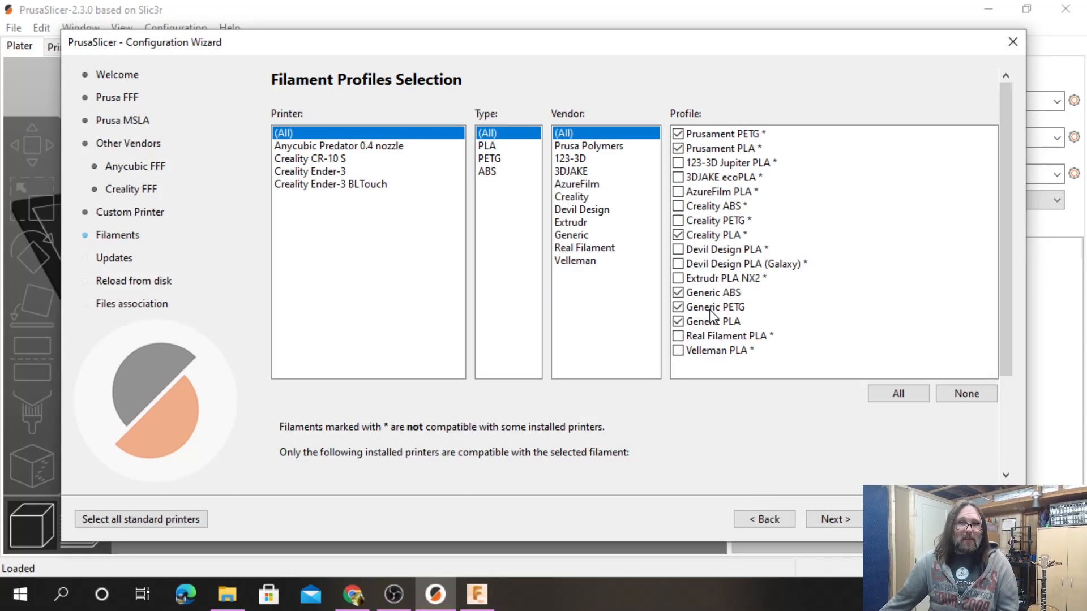
Accept the filament, automatic update and reload-from-disk settings and advance through the wizard to the file association settings.
click(839, 523)
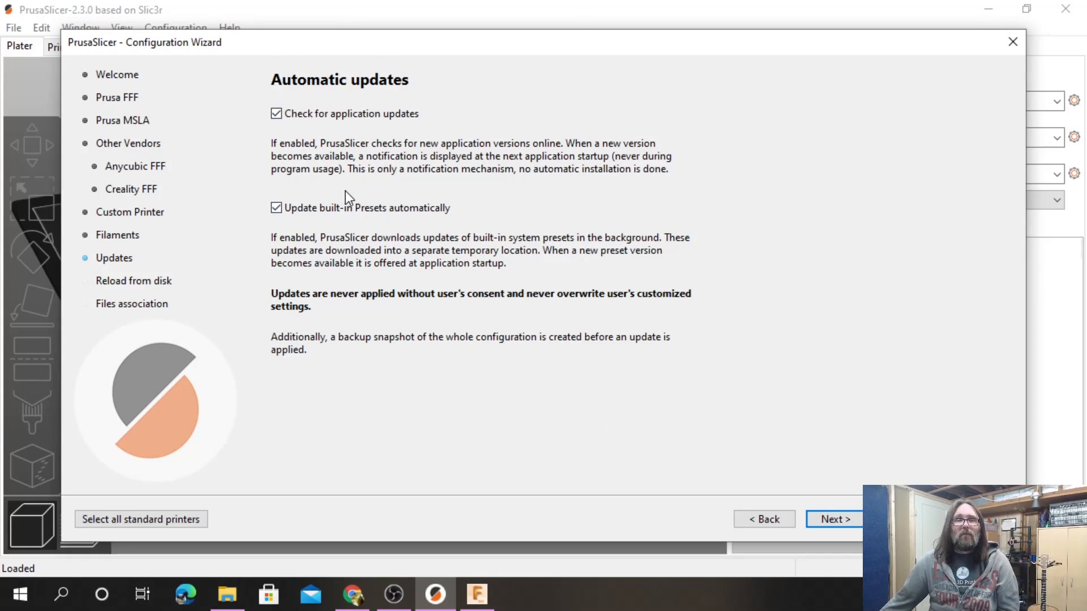
click(820, 518)
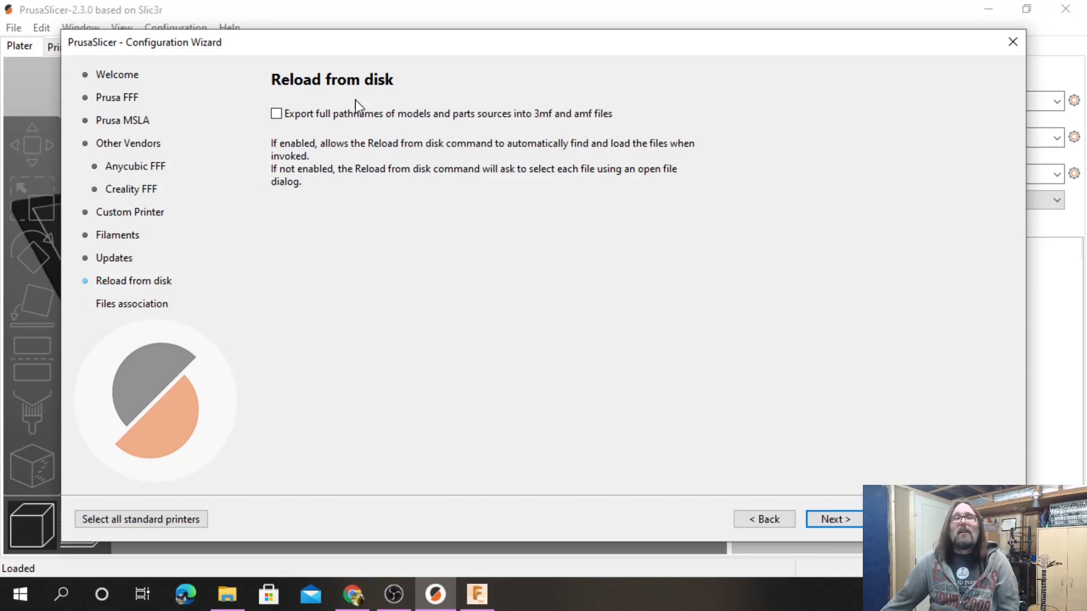
click(831, 522)
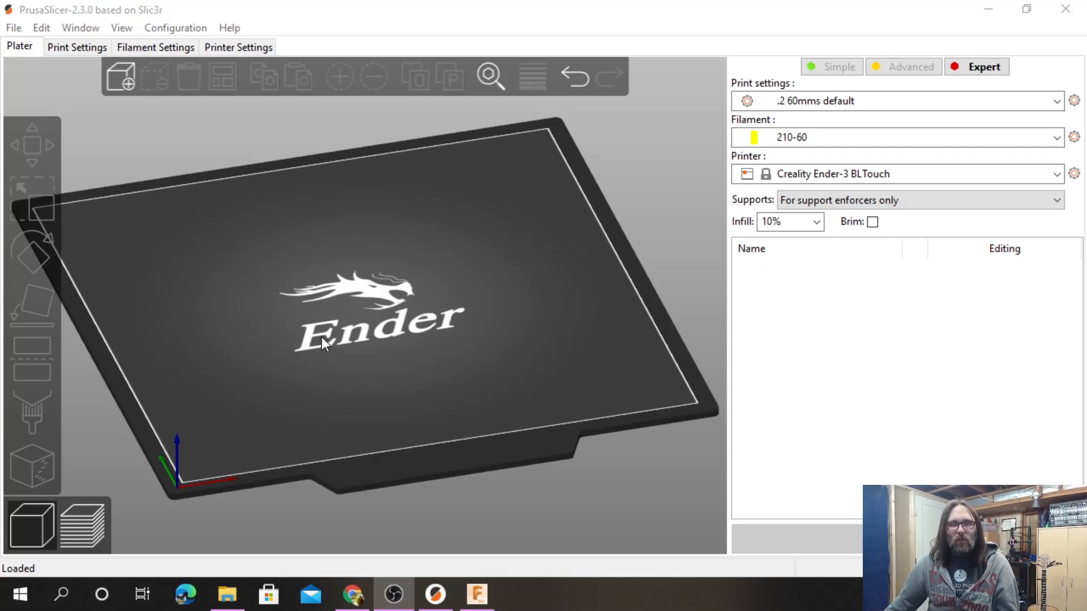
drag(490, 372, 462, 377)
scroll(376, 406, up, 2)
scroll(376, 407, down, 2)
drag(308, 389, 327, 410)
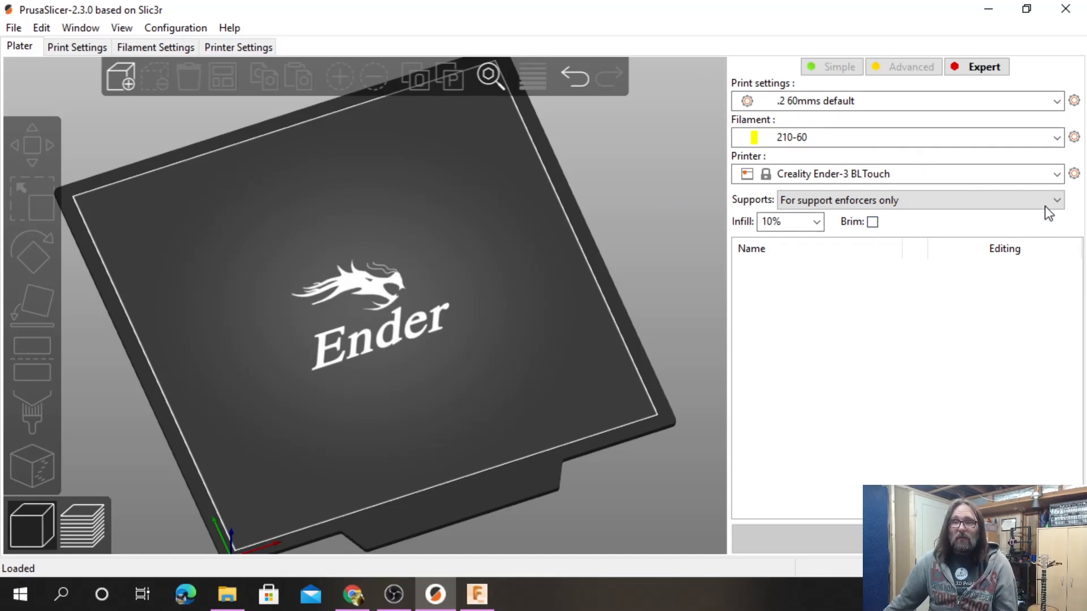
Look through the printer, filament and print settings pages and return to the plater.
click(243, 49)
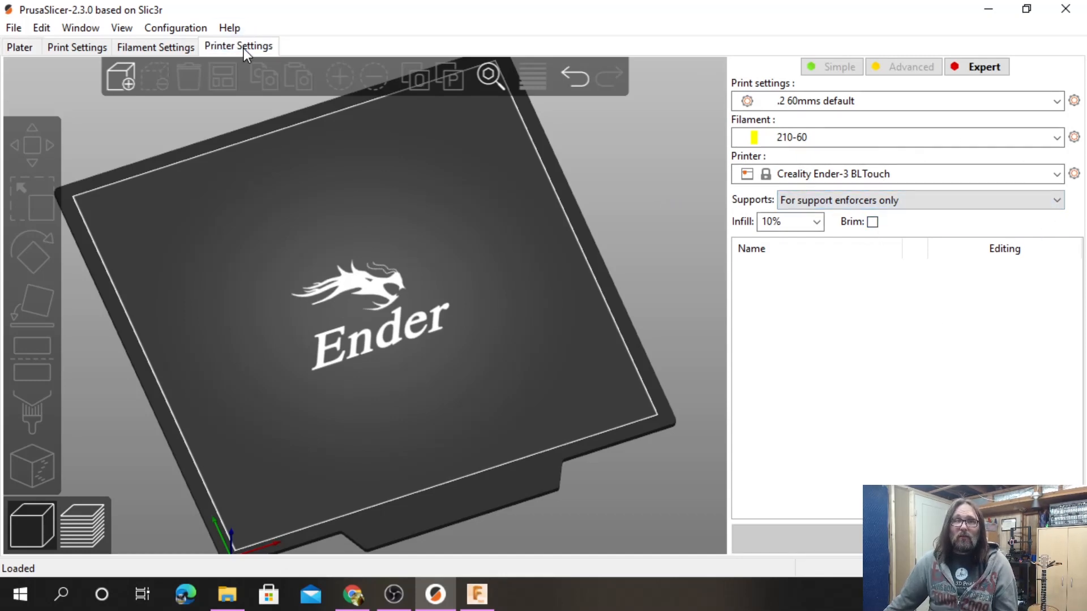
click(178, 48)
click(79, 47)
click(139, 48)
click(221, 48)
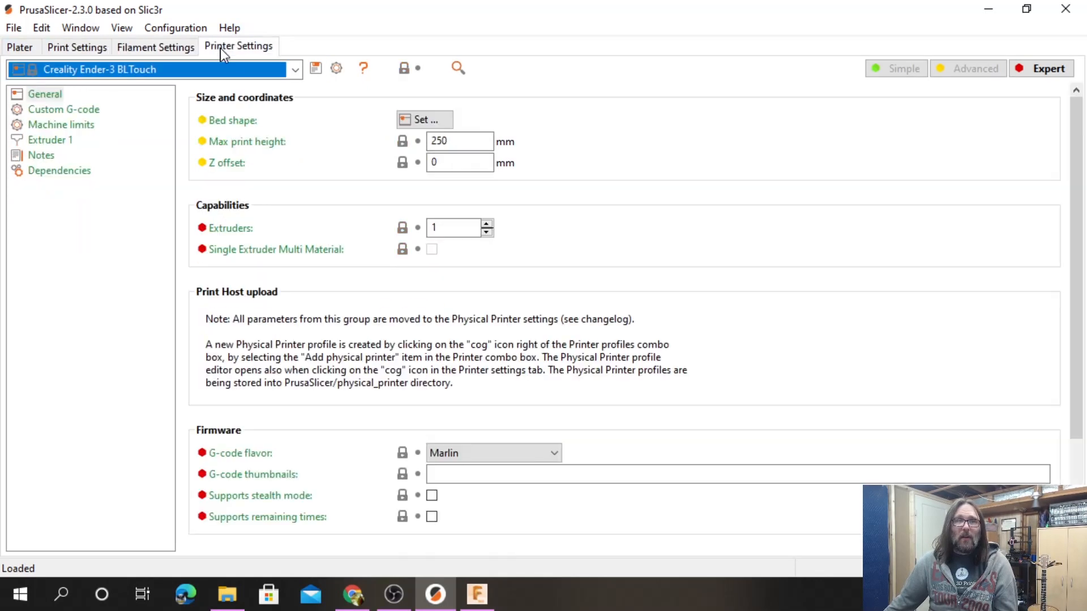
click(26, 47)
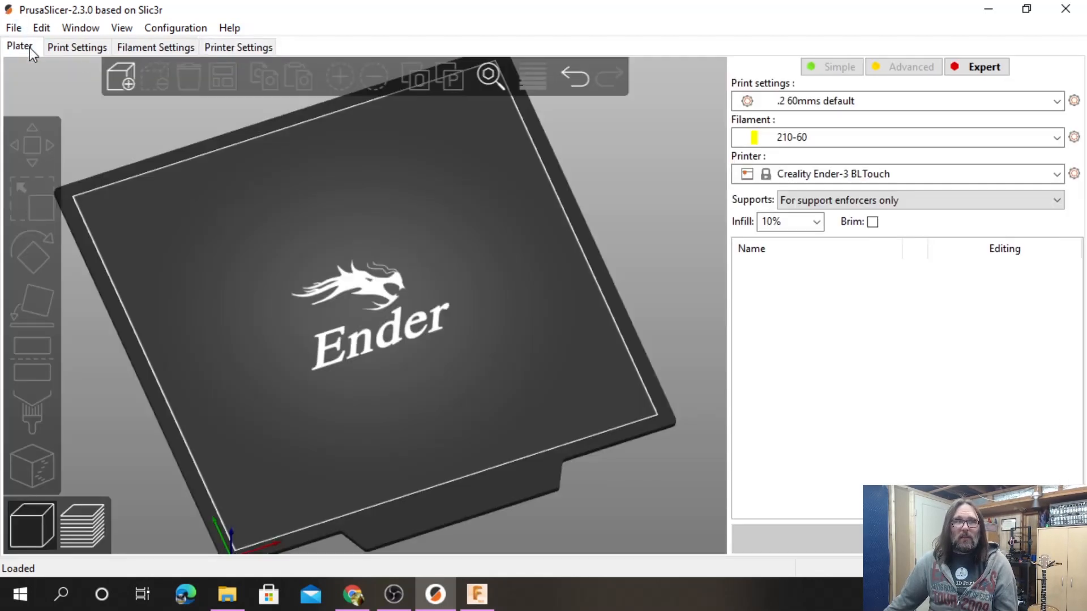
Open the Creality Ender-3 BLTouch preset for editing and view the physical printer setup without adding a printer.
click(1075, 174)
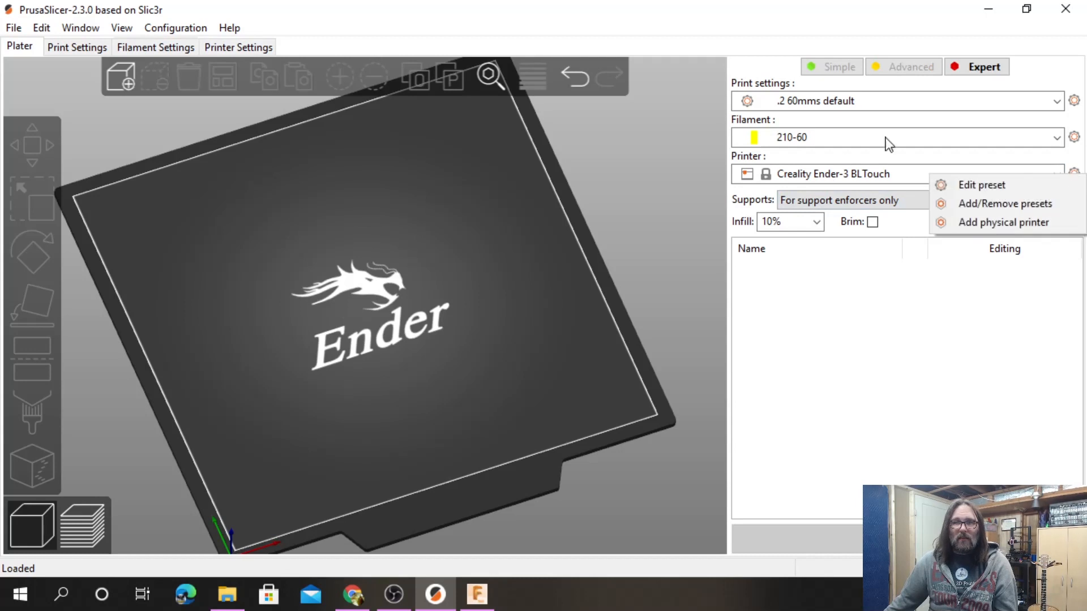
click(989, 186)
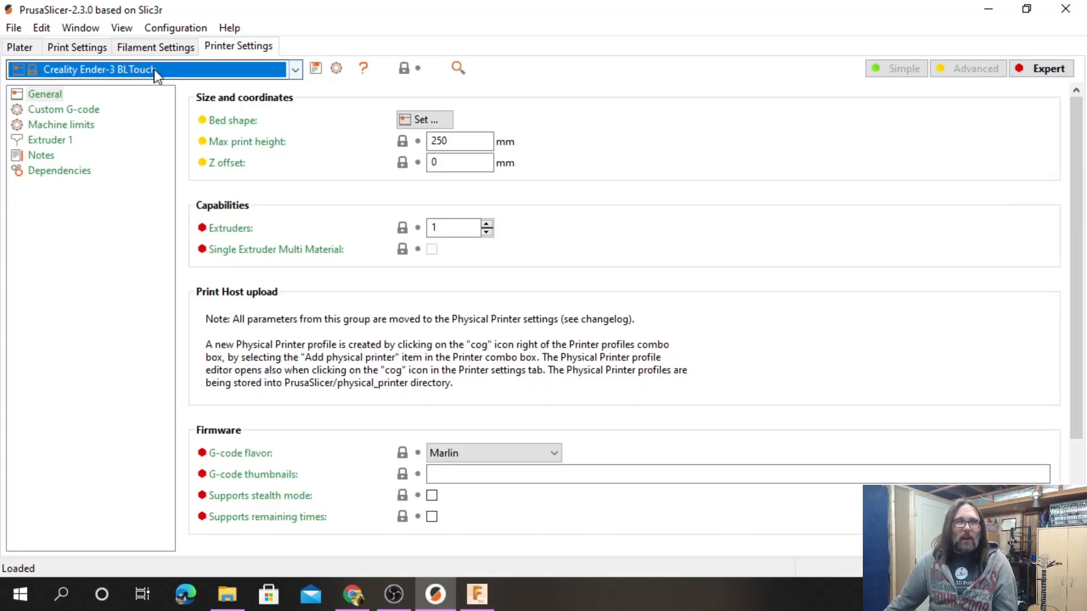
click(337, 69)
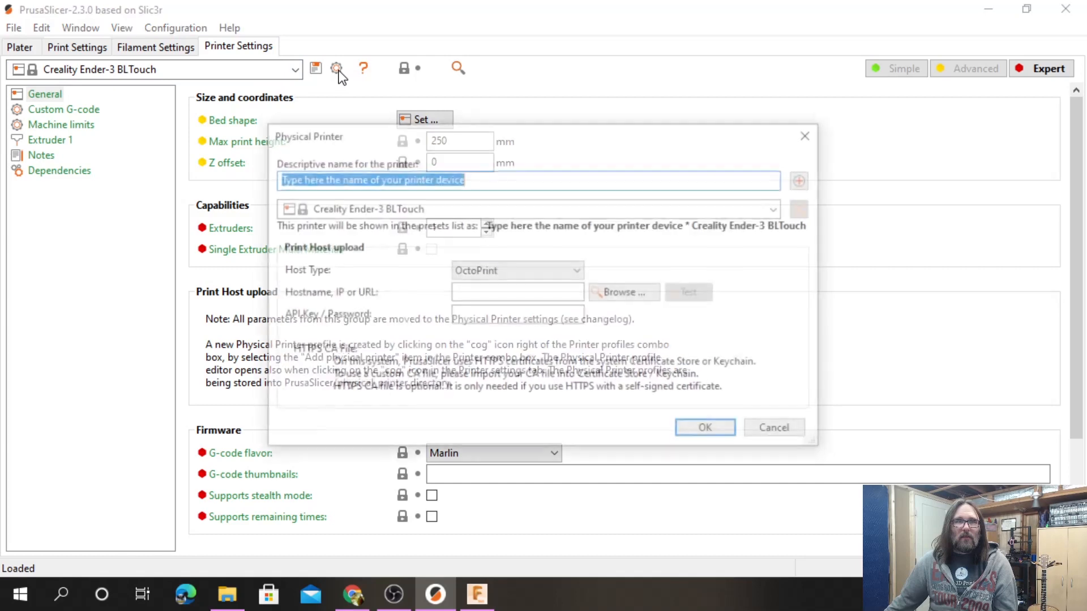
click(787, 434)
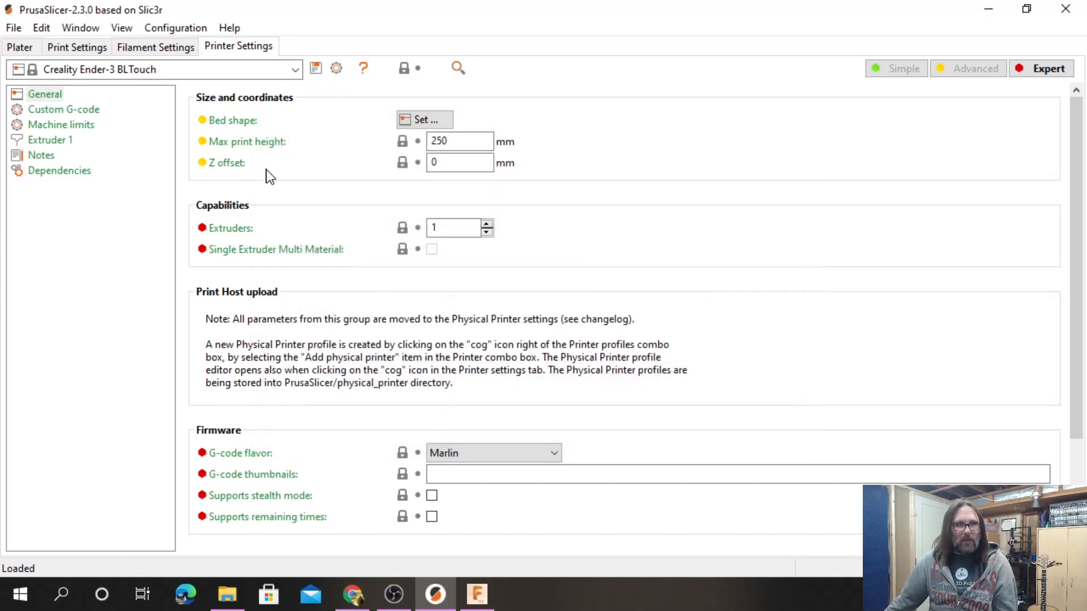
click(187, 31)
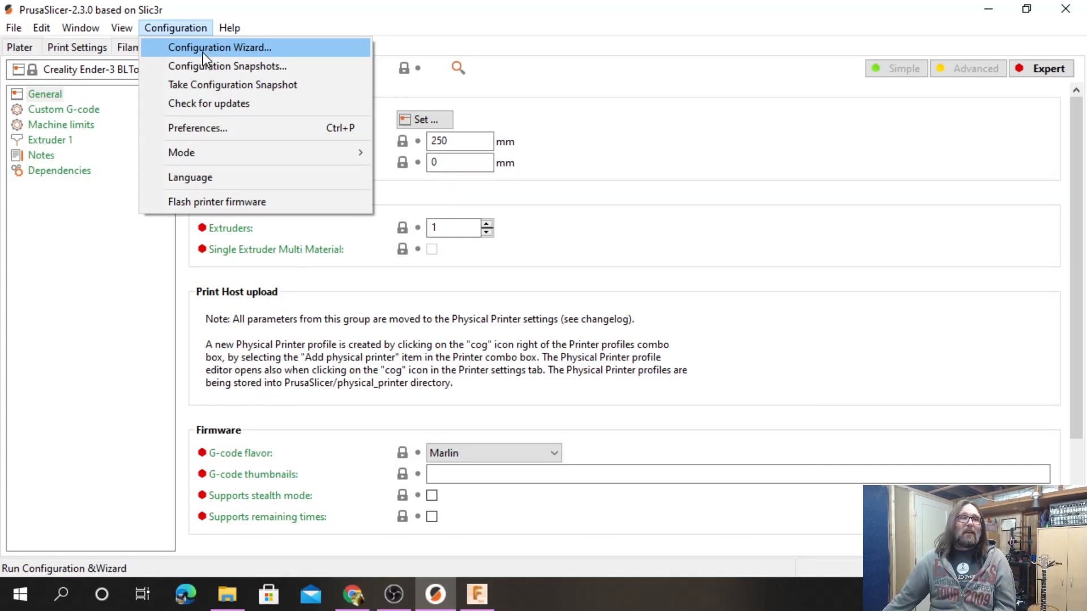
click(182, 33)
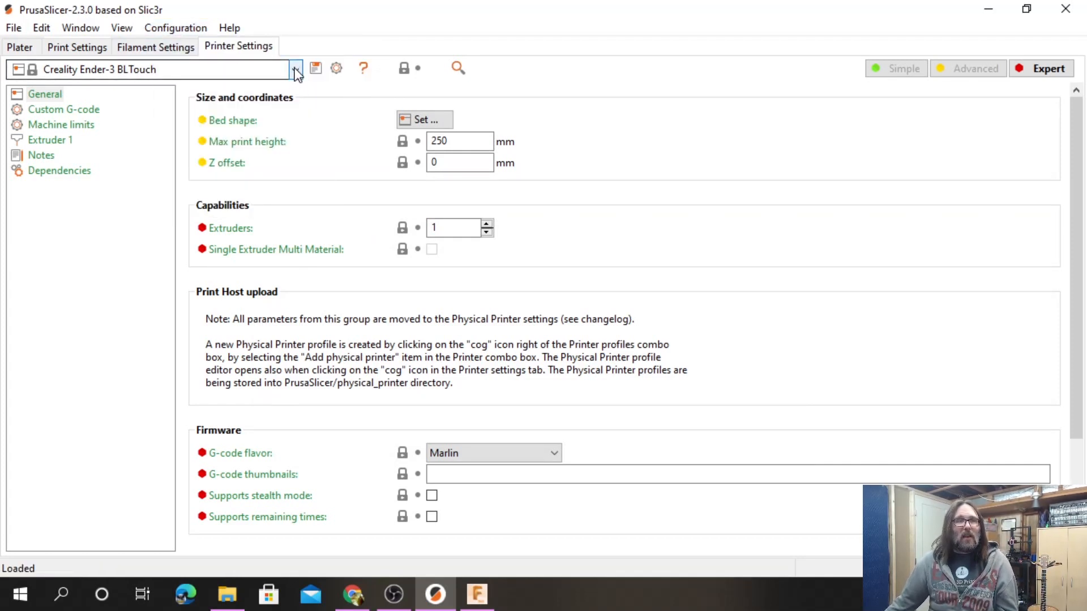
Switch to the physical printer "Printer 2 * cr10s" and examine its general settings.
click(180, 72)
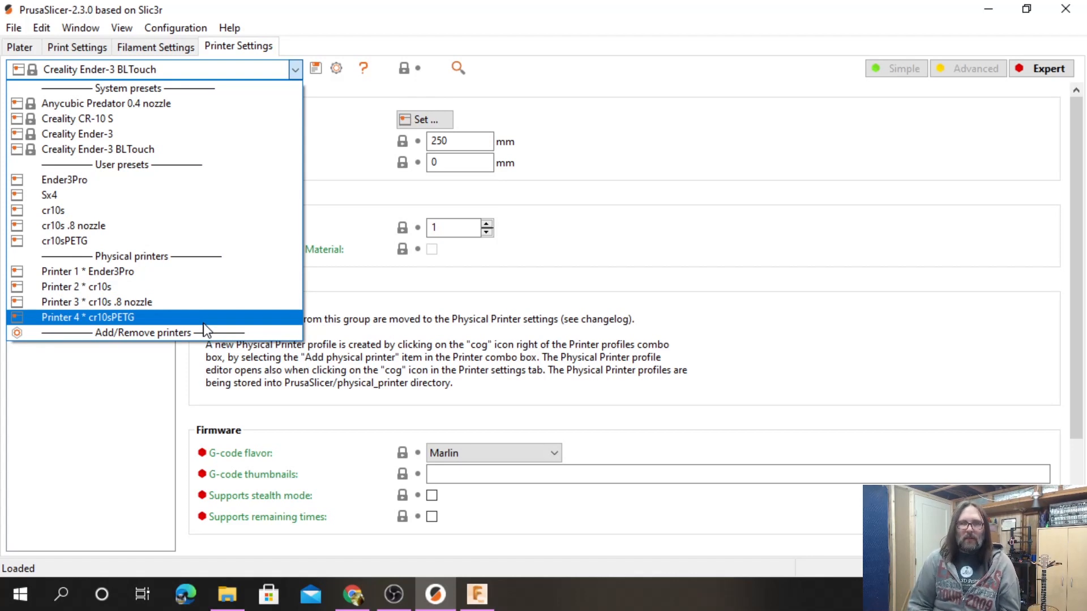
click(44, 293)
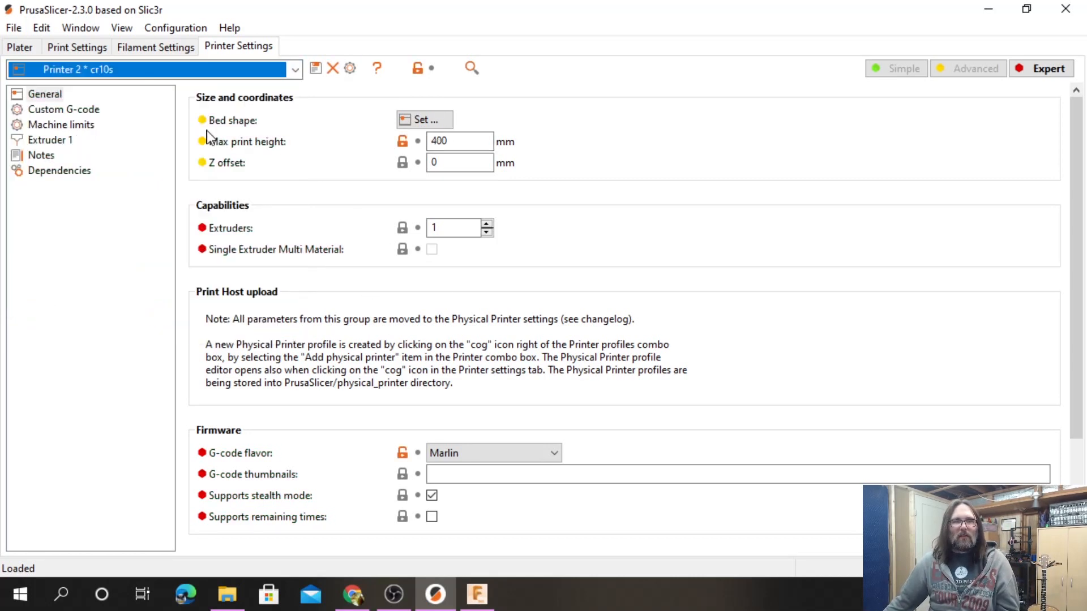
click(170, 66)
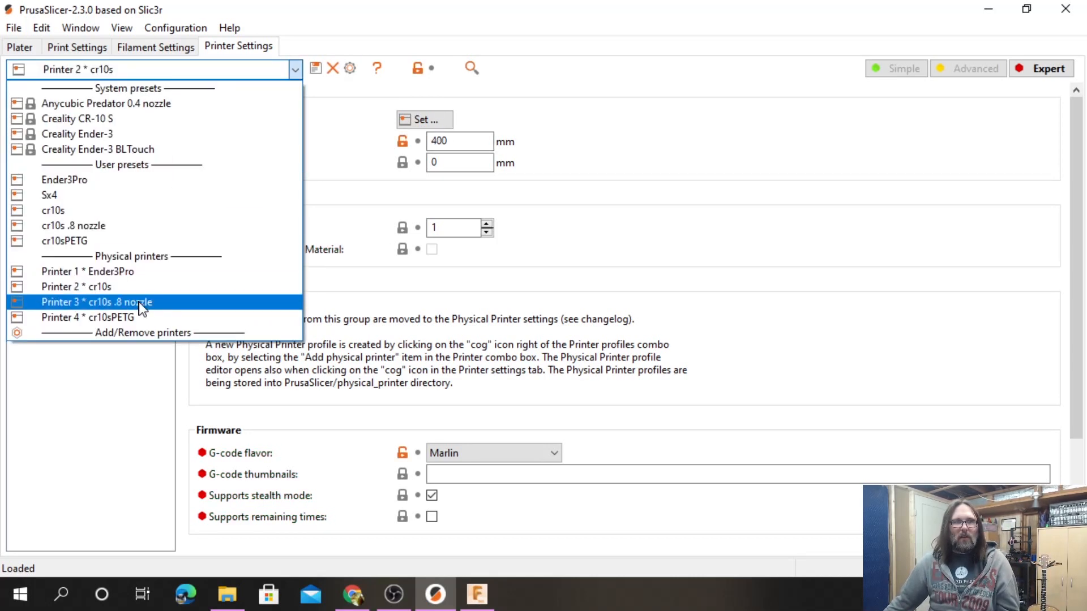
click(135, 285)
scroll(286, 283, down, 3)
scroll(269, 306, up, 3)
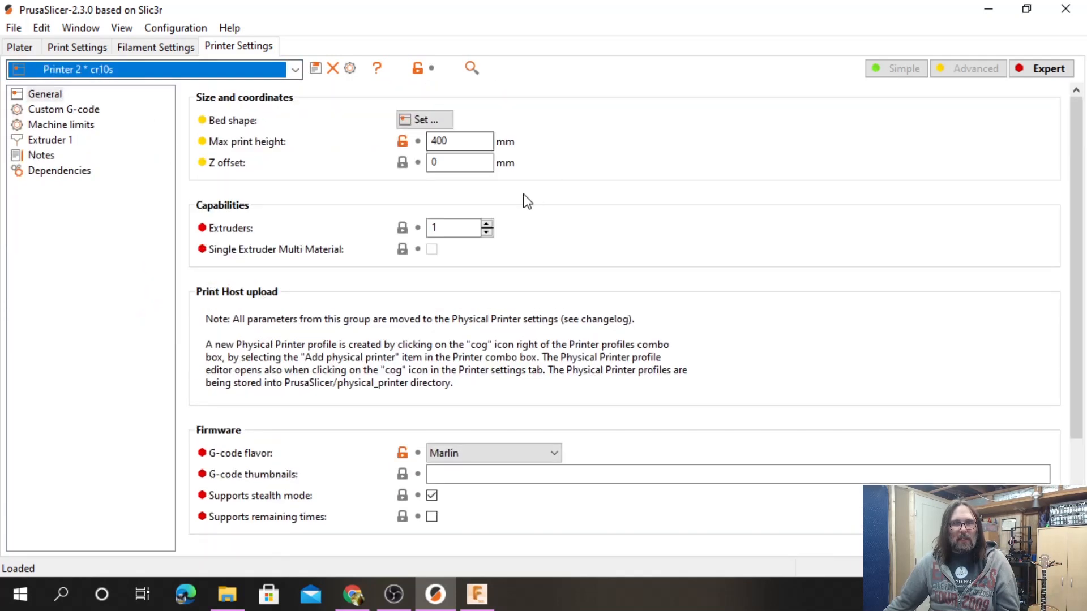
Switch to the cr10s user preset and bring up the available printer presets again.
click(262, 73)
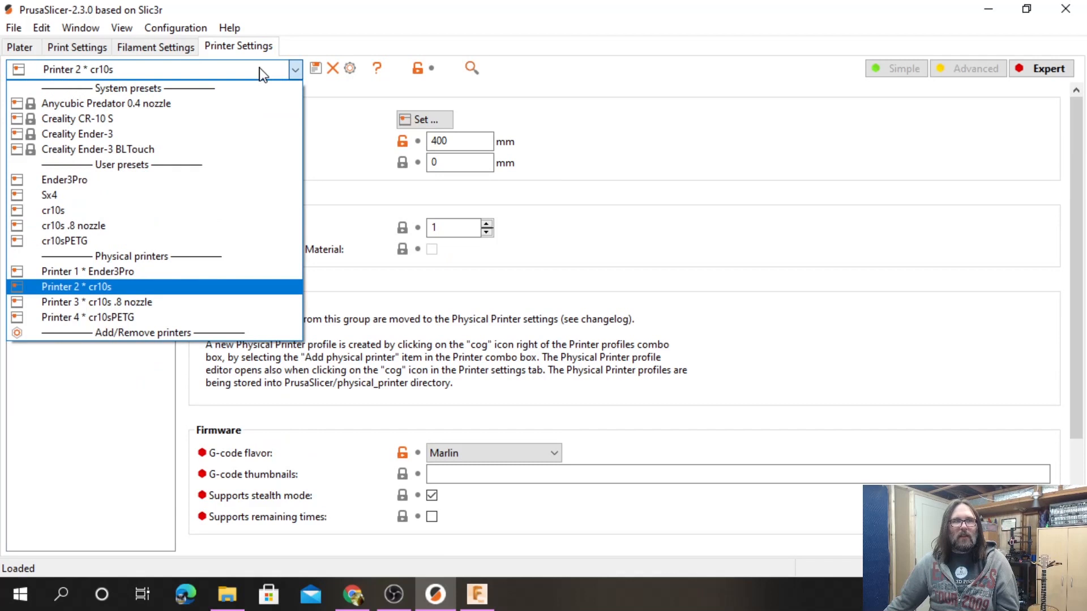
click(195, 211)
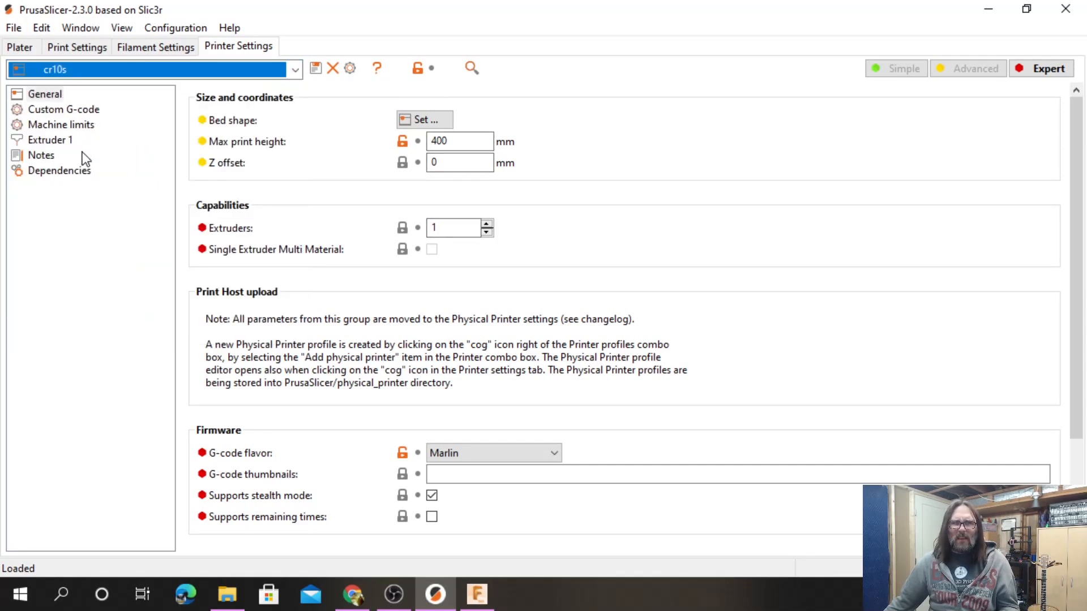
click(157, 70)
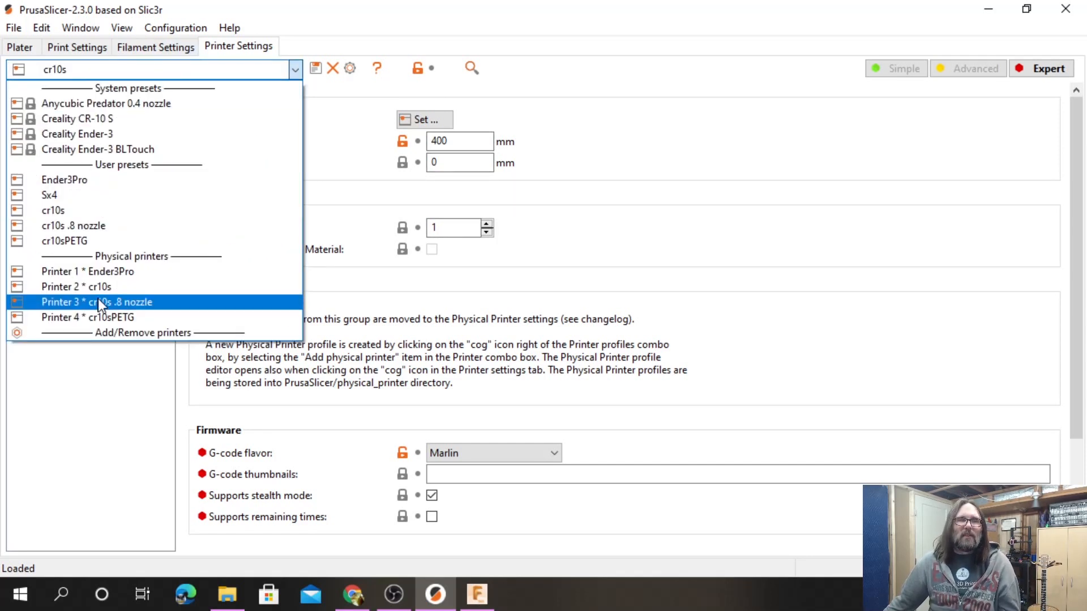
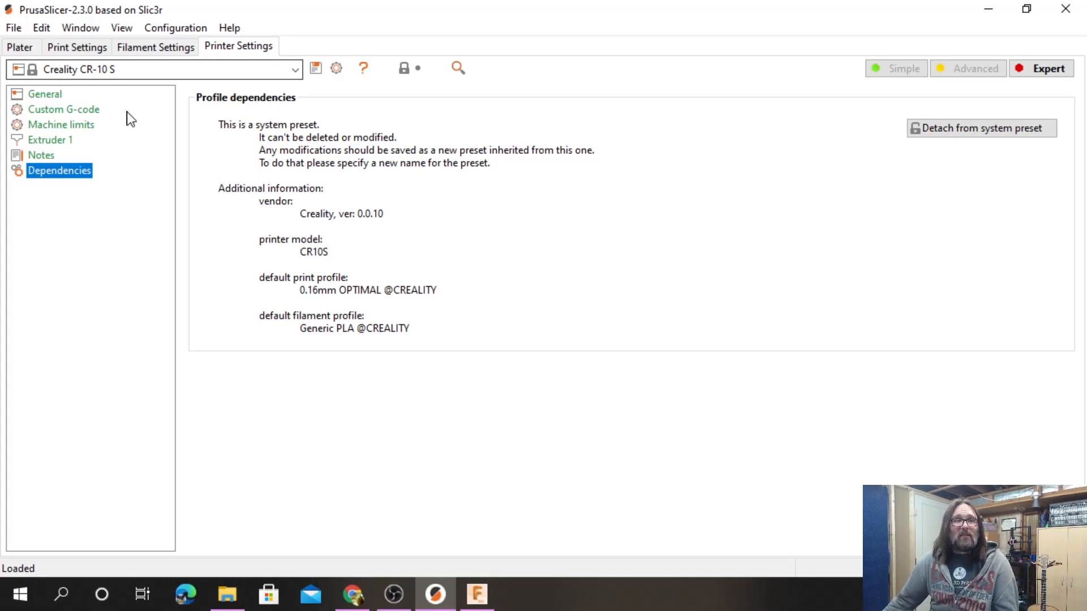
Add the line "G29 ; ABL" after "G28 ; home all" in the Creality CR-10 S start G-code.
click(89, 112)
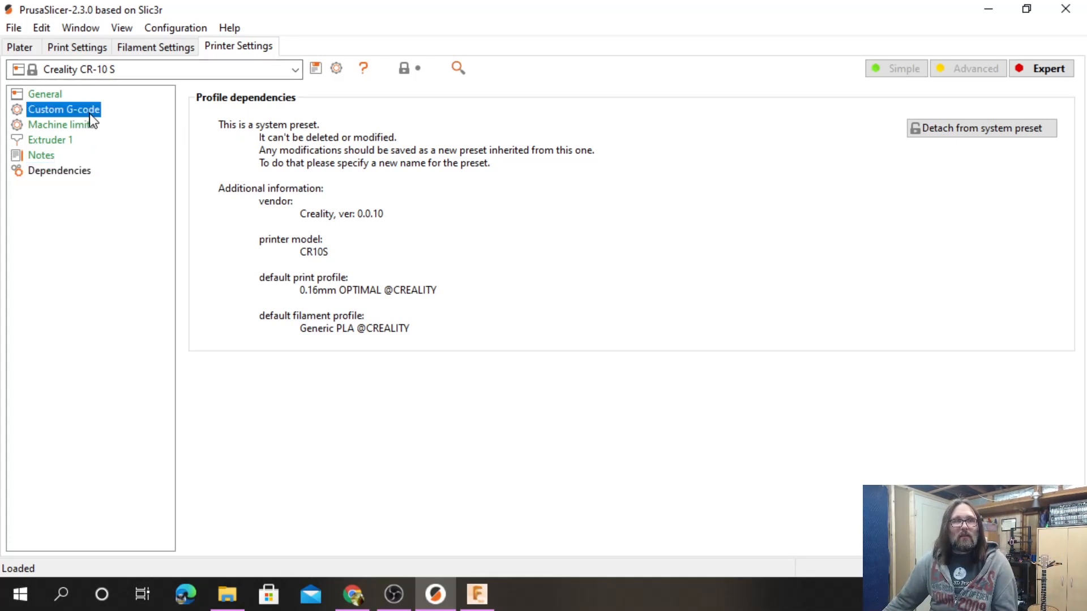
click(312, 227)
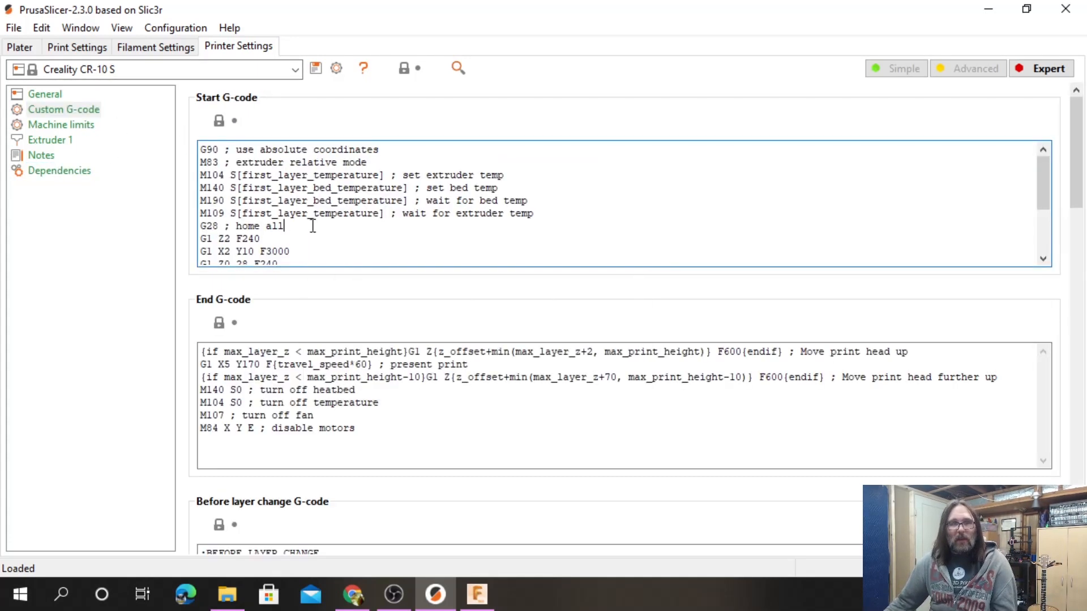
key(Return)
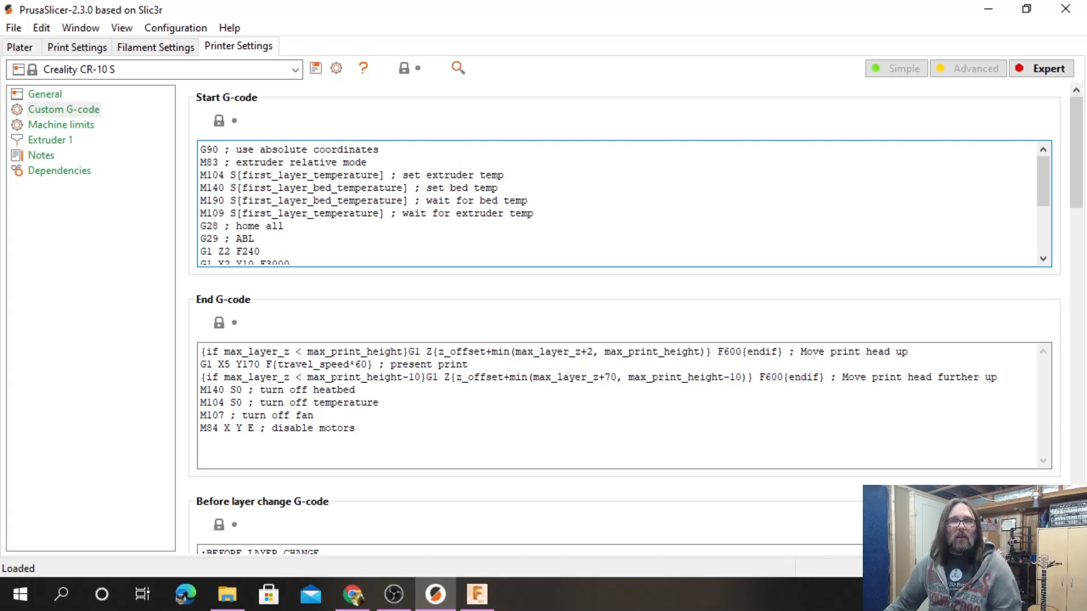
Save the modified printer settings as a new preset named "Creality CR-10 S BLTouch" and open its profile dependencies.
click(315, 69)
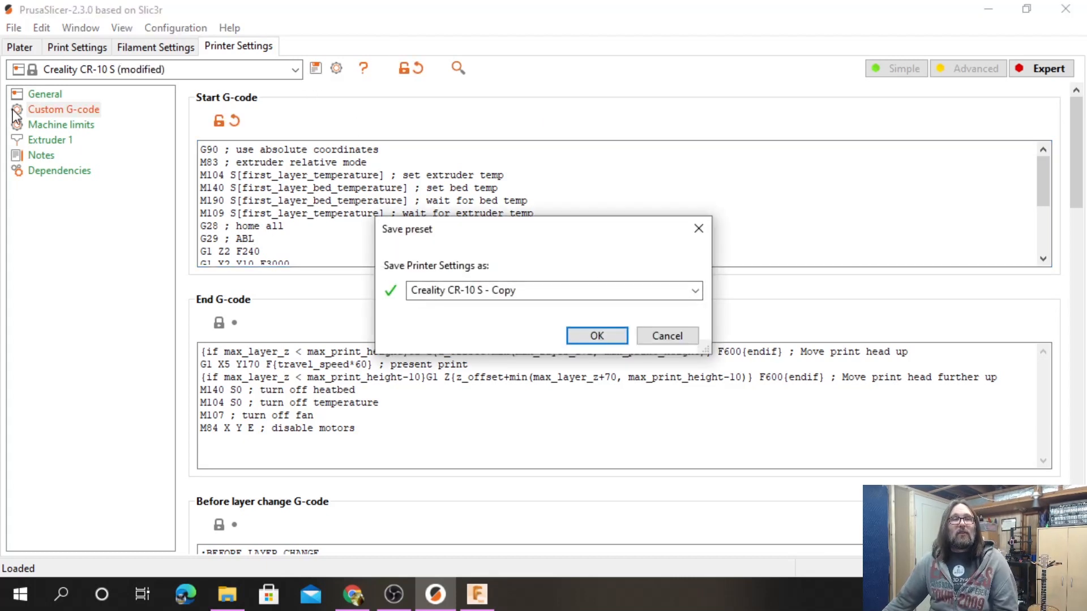
click(488, 292)
click(547, 293)
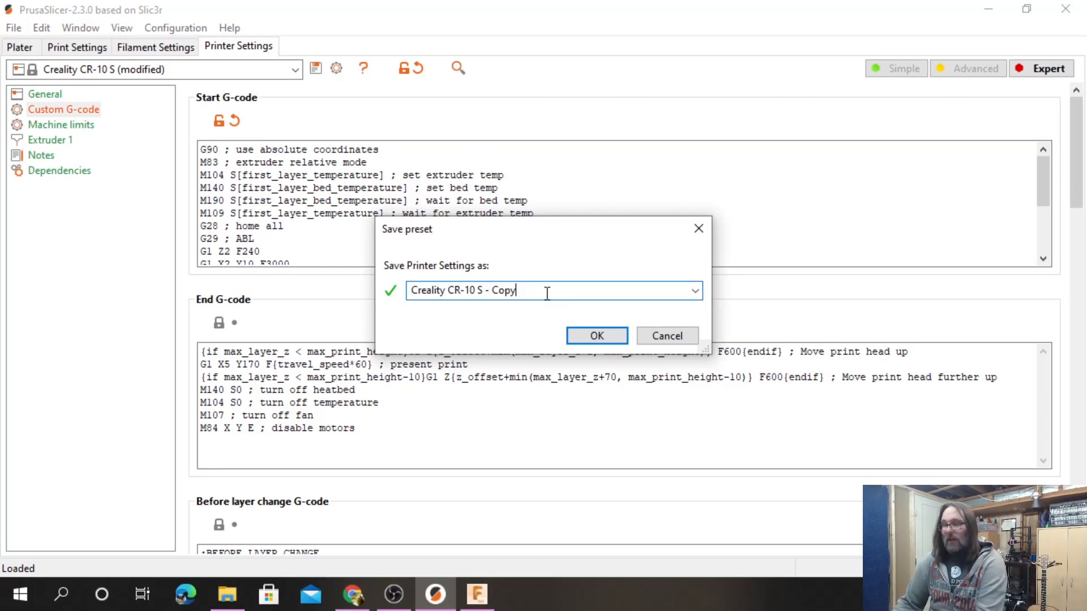
key(BackSpace)
key(BackSpace)
key(BackSpace)
key(BackSpace)
key(BackSpace)
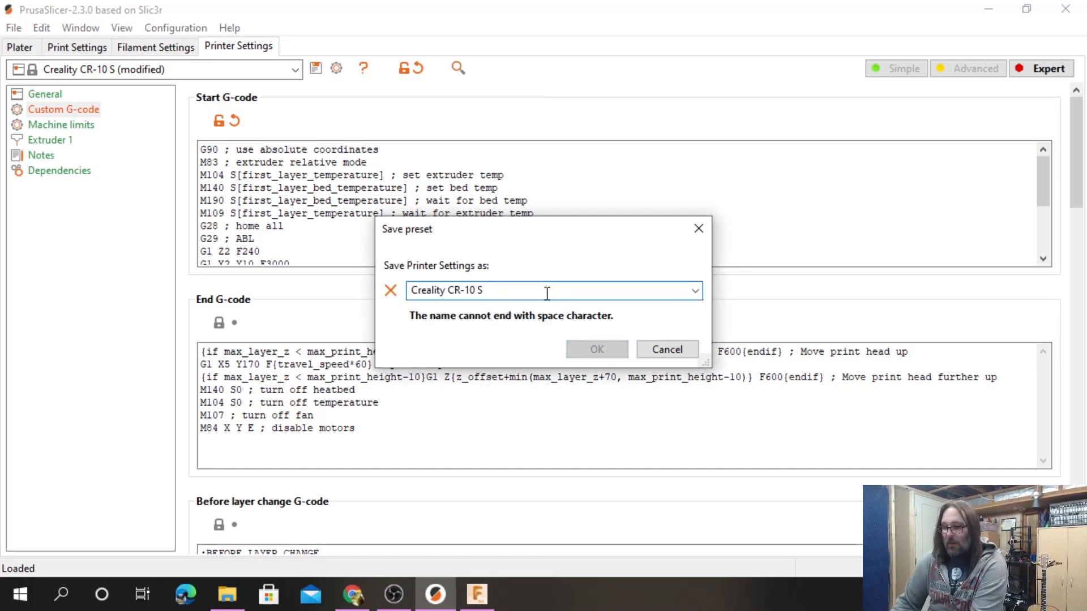
text(BLTouch)
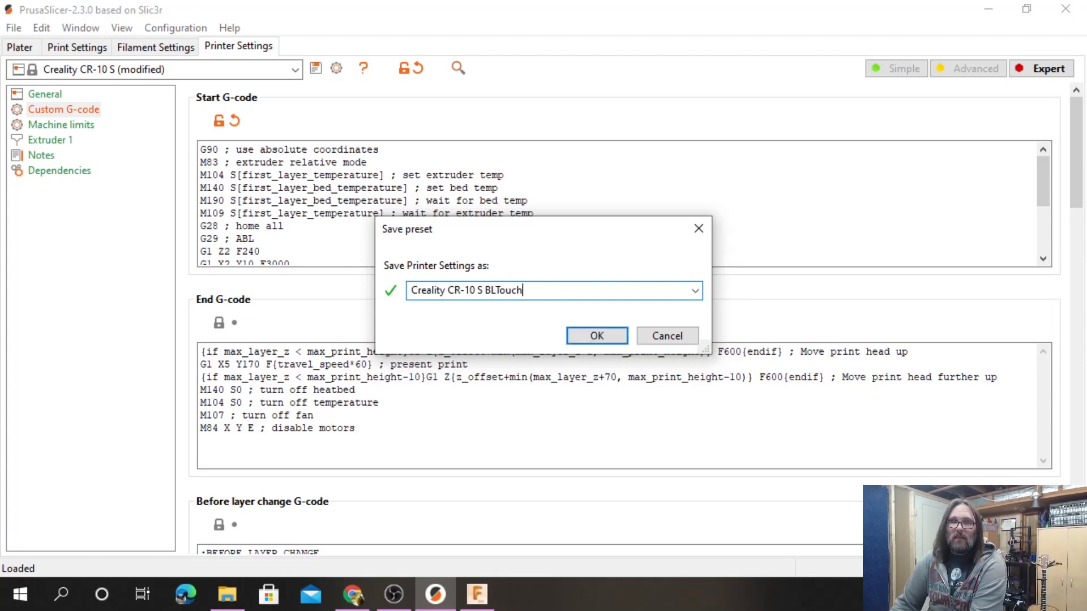
click(572, 335)
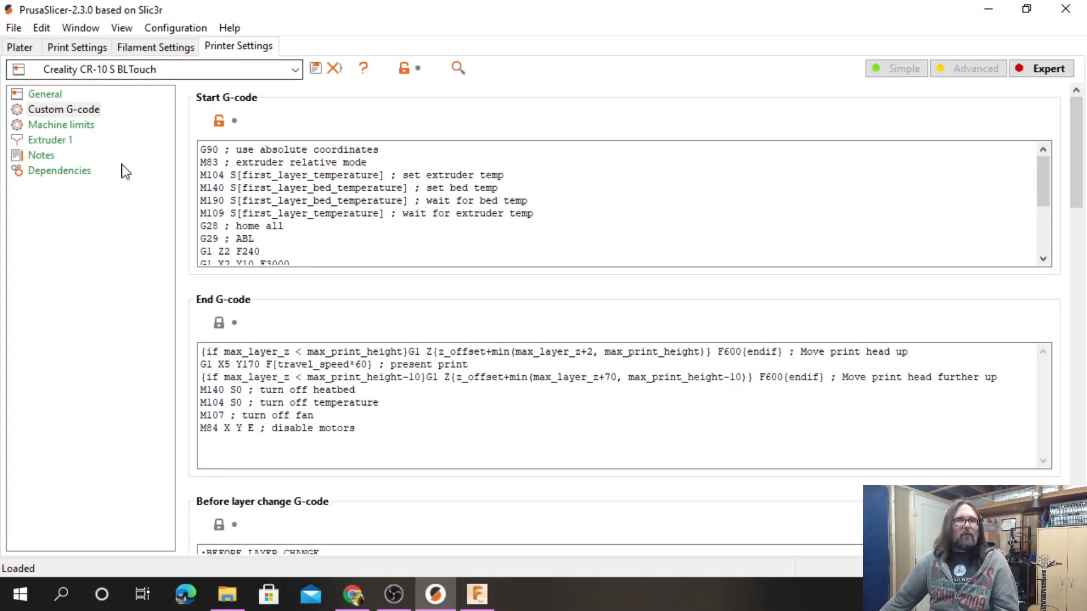
click(61, 172)
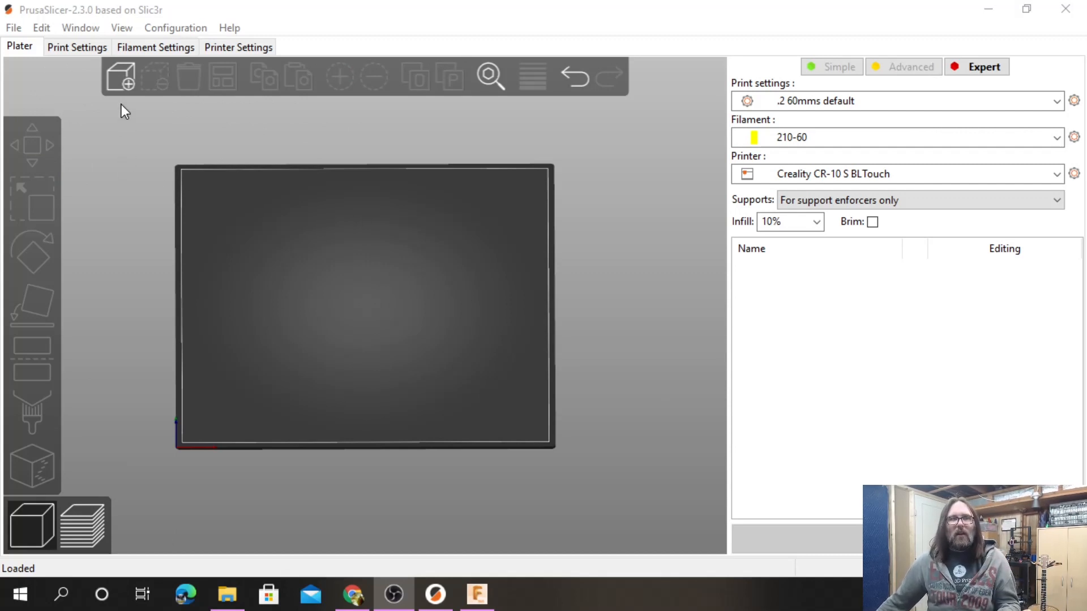
click(15, 28)
mouse_move(63, 145)
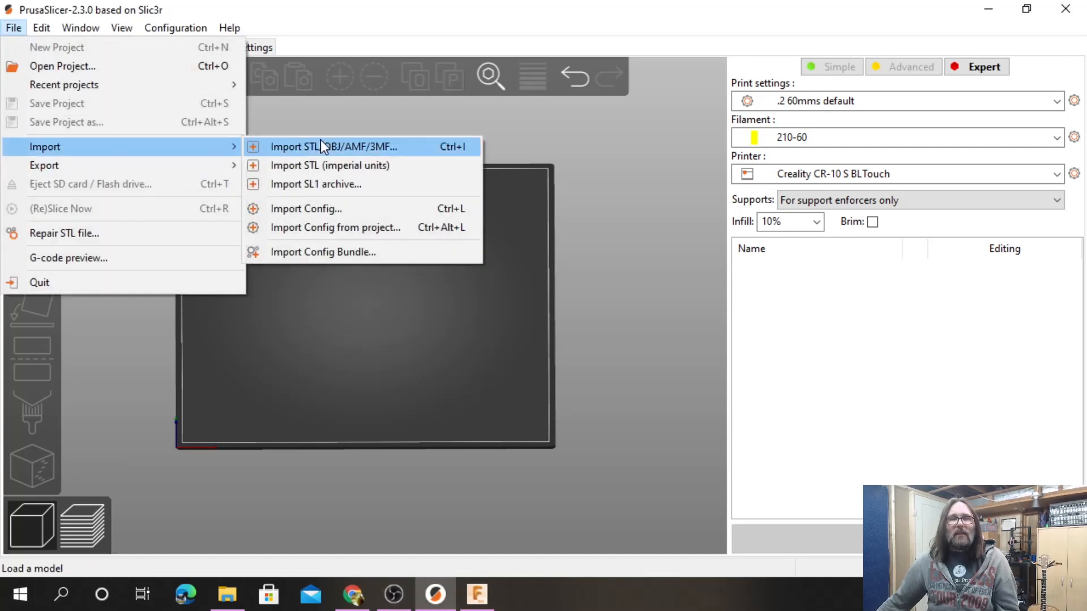
click(697, 178)
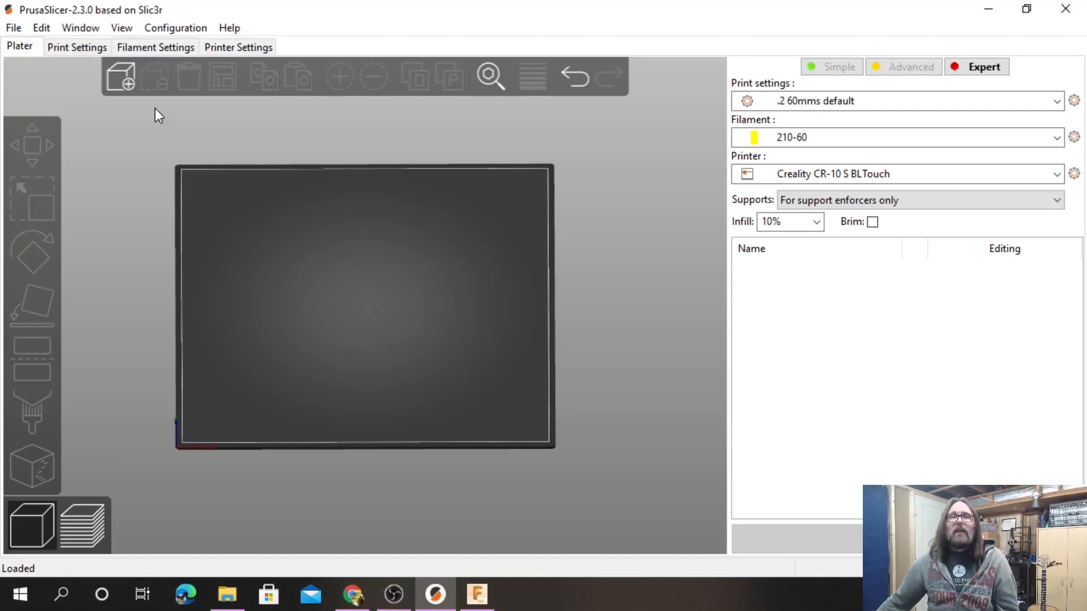
Import Box.stl, calicat.stl, PlaKit_JohnWick_Pencil_NO_BASE.stl and Scientist_Test_90mm.stl from the STL folder in Downloads onto the plater.
click(113, 85)
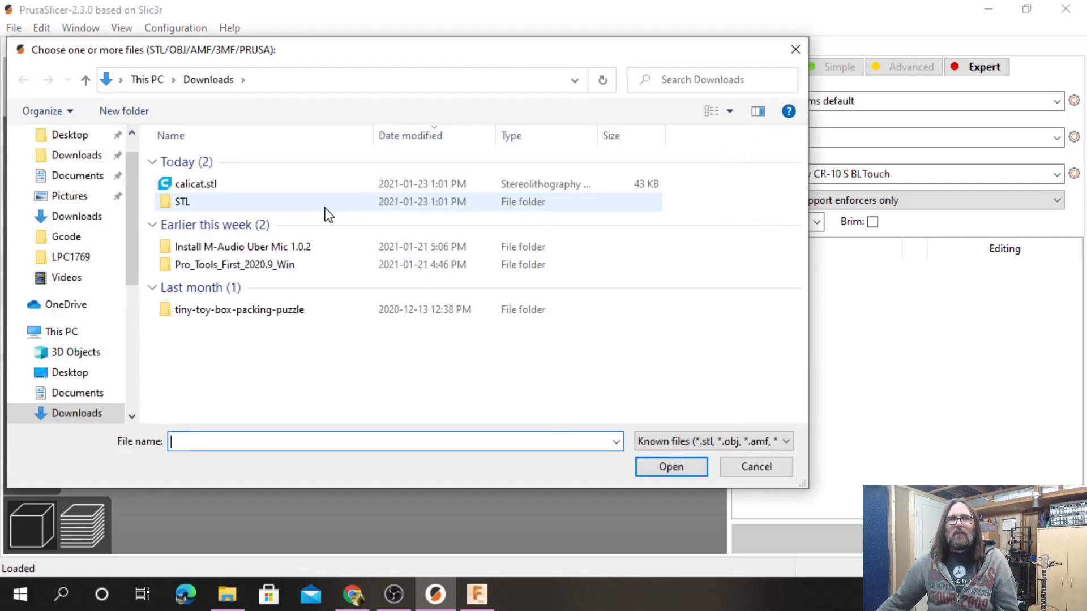
double_click(208, 202)
drag(214, 261, 113, 149)
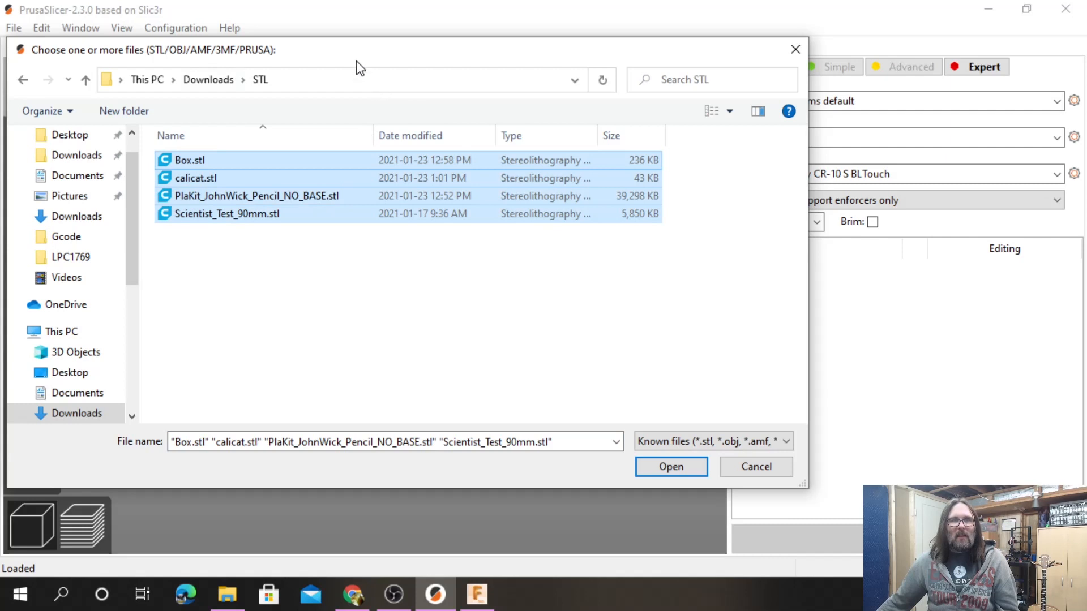
drag(357, 61, 390, 120)
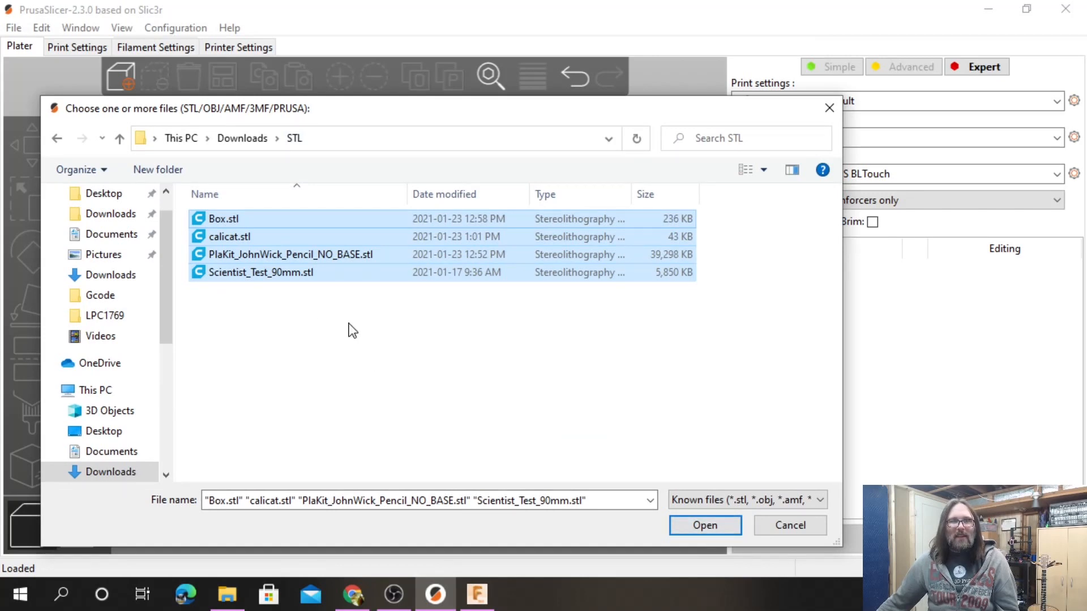
click(704, 525)
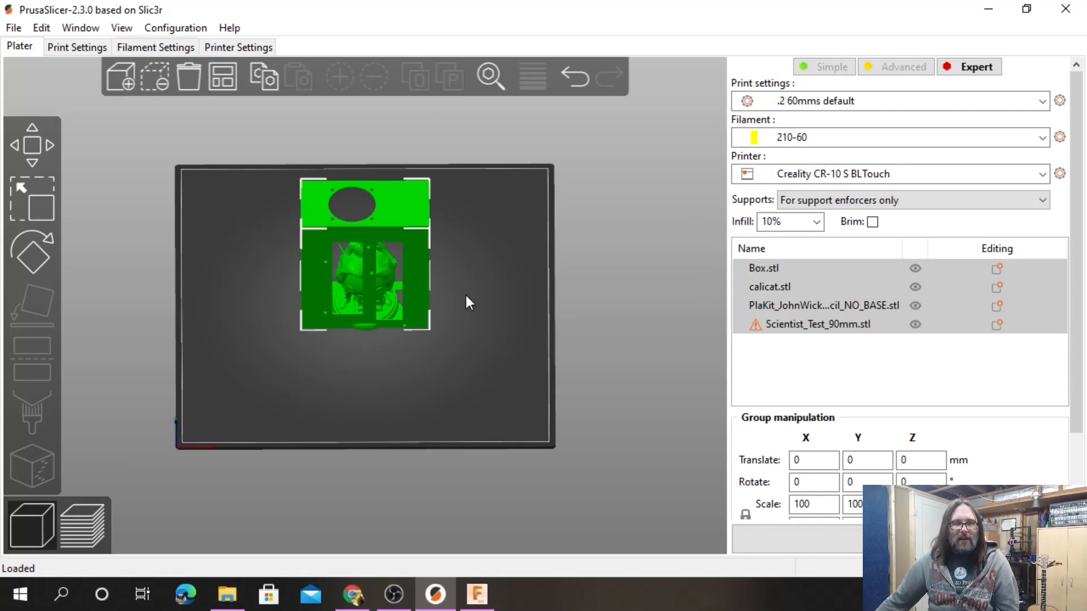
Repair the Scientist_Test_90mm.stl model through the Netfabb service.
drag(514, 329, 506, 356)
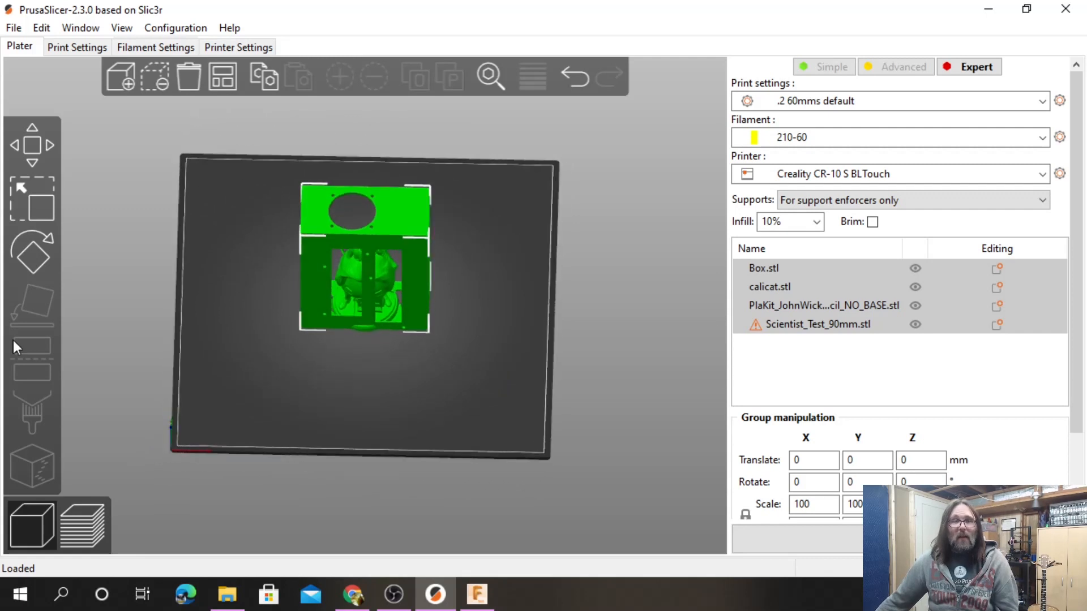
right_click(756, 326)
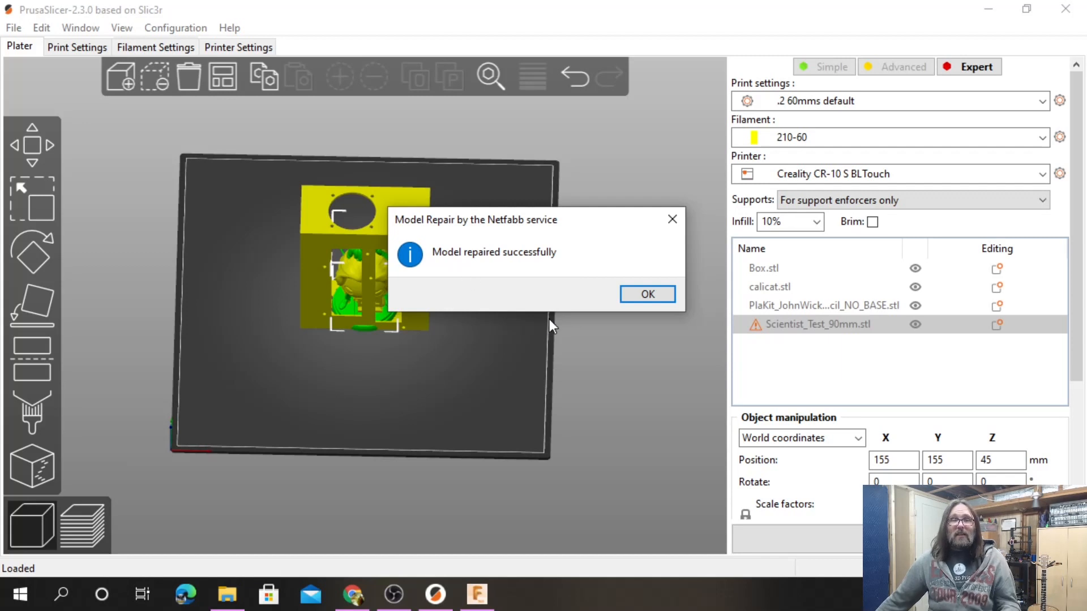
Mark Scientist_Test_90mm.stl, calicat.stl and Box.stl as not printable, and auto-arrange the objects on the bed.
click(648, 293)
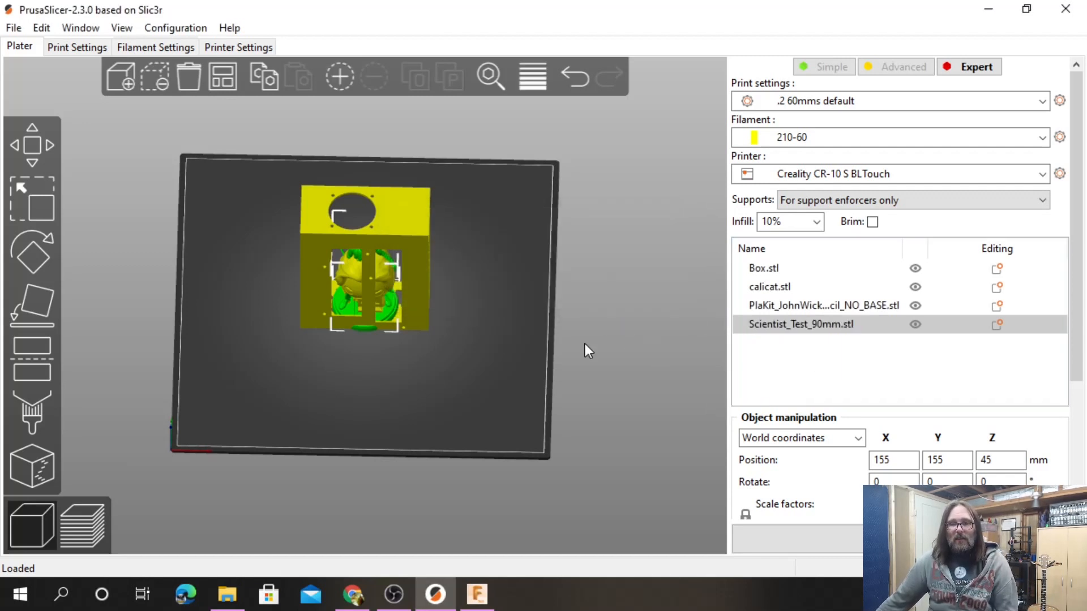
drag(517, 348, 568, 351)
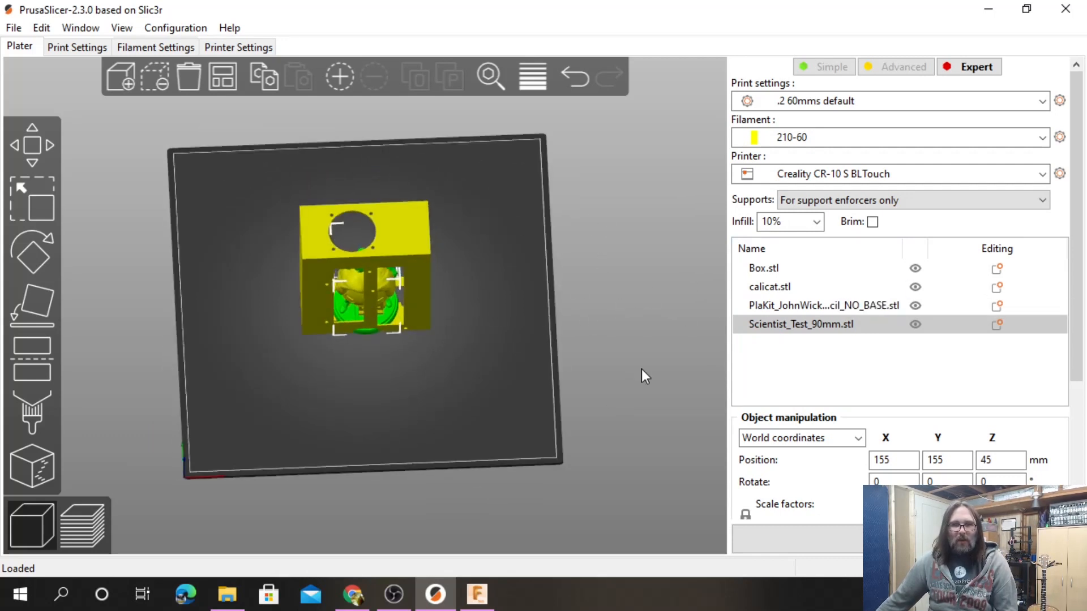
click(914, 325)
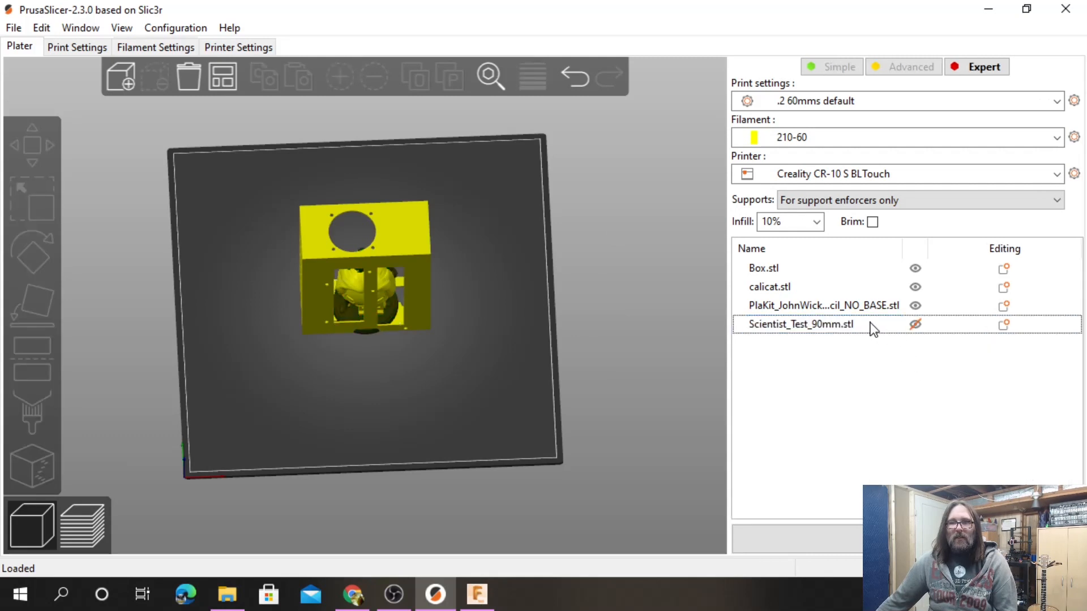
click(915, 287)
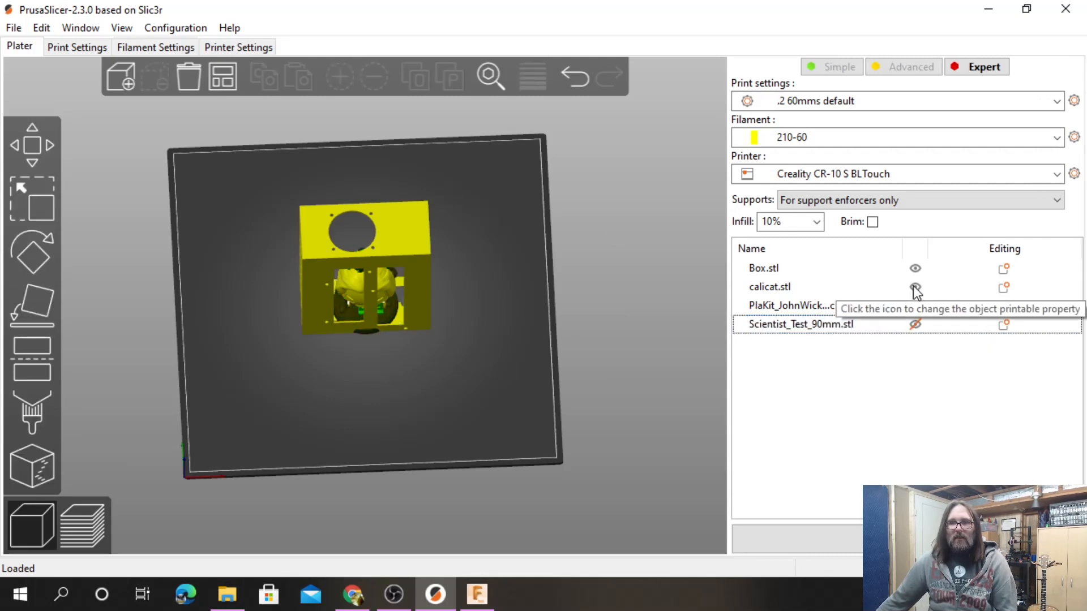
click(916, 267)
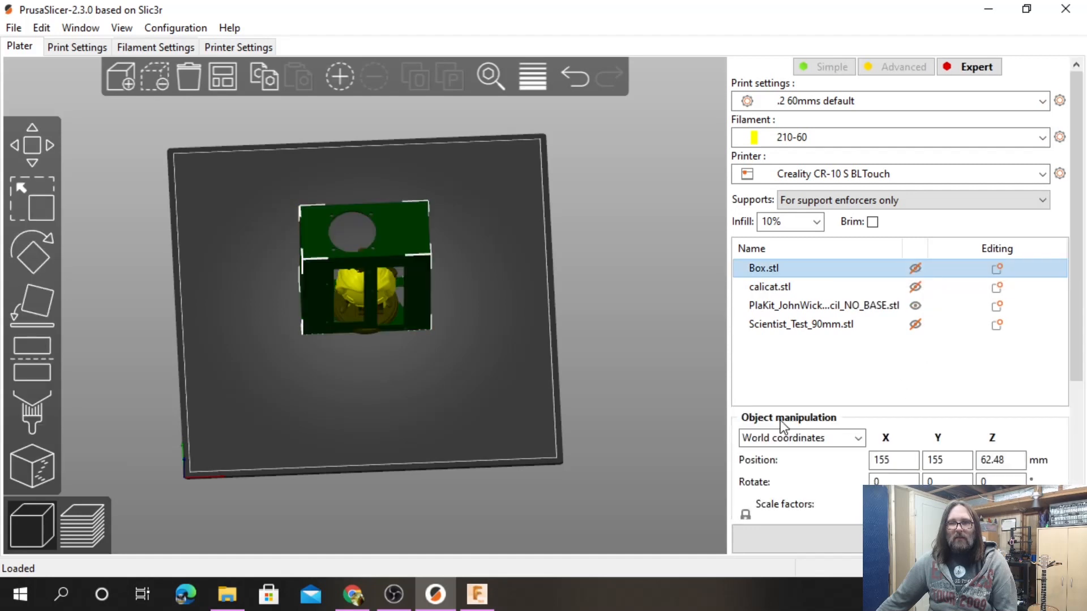
key(a)
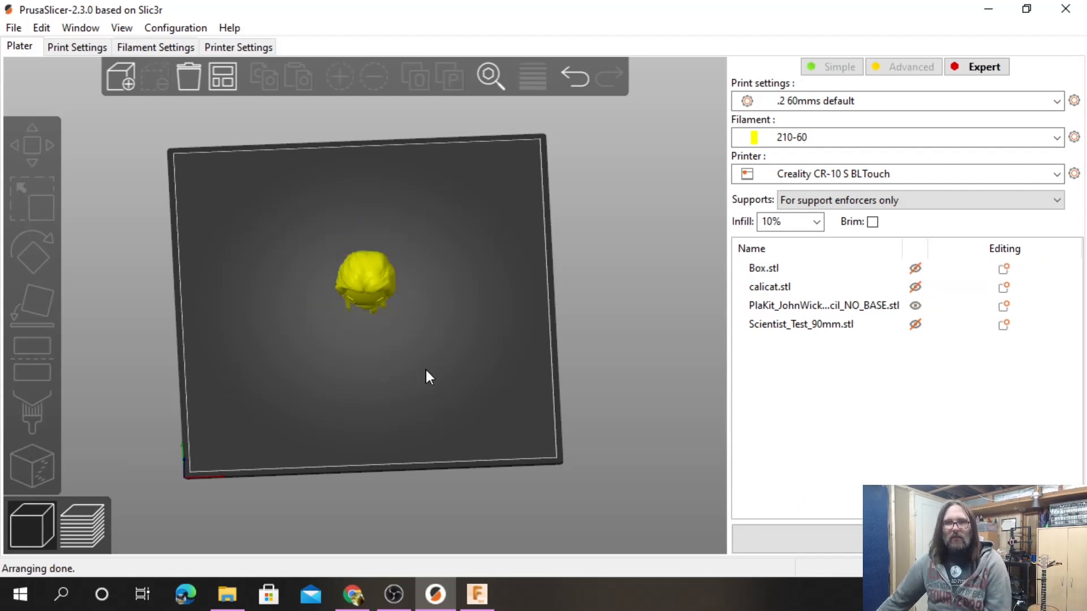
Choose the 0.16mm OPTIMAL print settings and the Prusament PLA filament for the John Wick figure.
drag(436, 376, 440, 346)
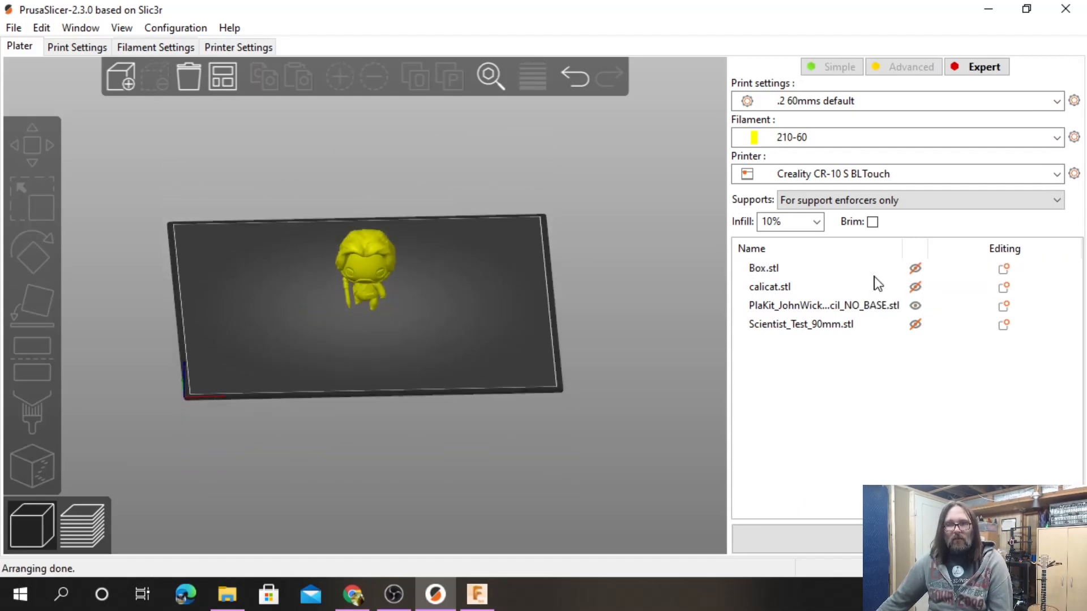
drag(505, 334, 539, 235)
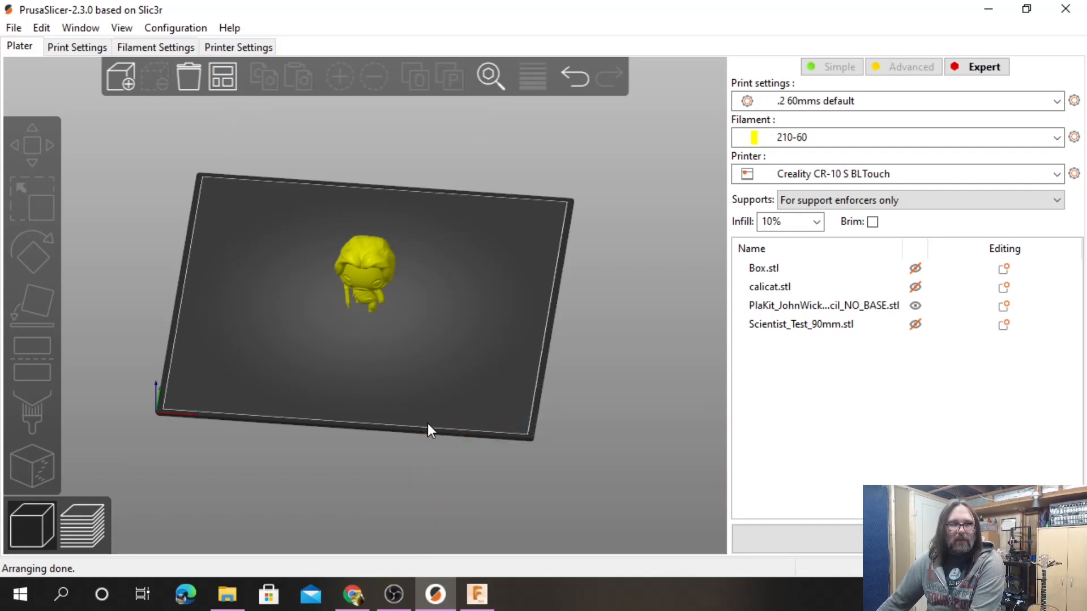
drag(432, 376, 423, 341)
scroll(412, 328, up, 4)
scroll(382, 315, up, 3)
mouse_move(383, 311)
mouse_down()
mouse_move(439, 320)
mouse_move(469, 306)
mouse_move(468, 322)
mouse_move(385, 316)
mouse_move(384, 328)
mouse_up()
scroll(383, 322, down, 4)
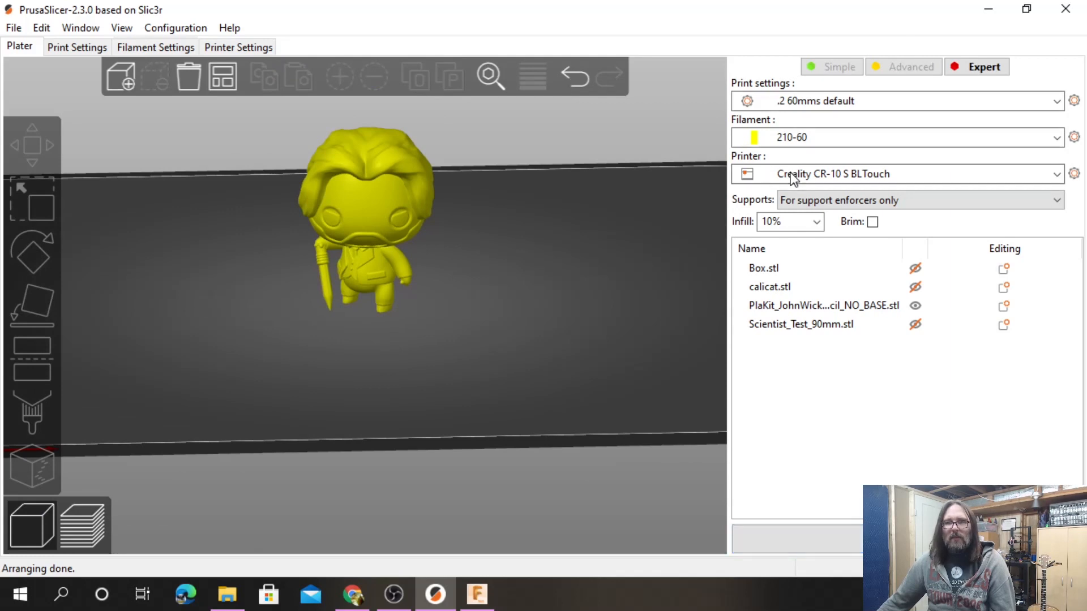
click(964, 102)
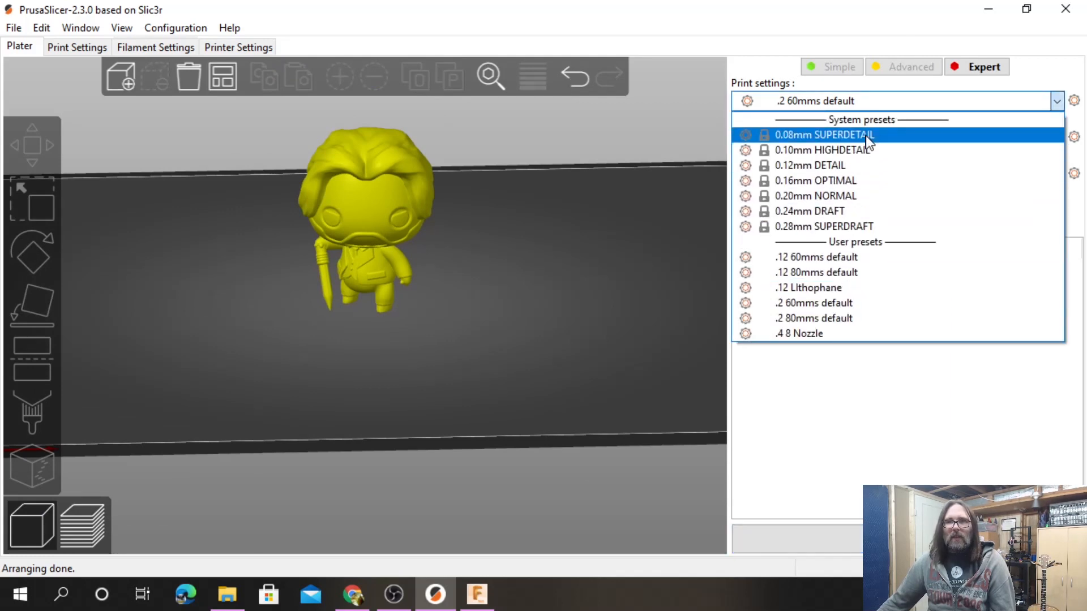
click(860, 180)
click(830, 139)
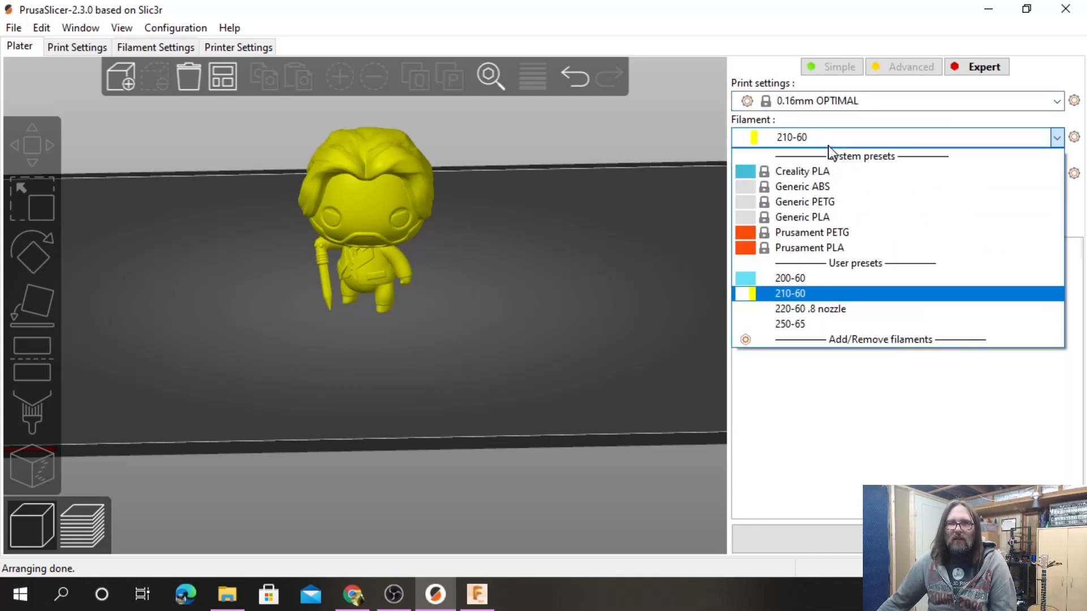
click(843, 248)
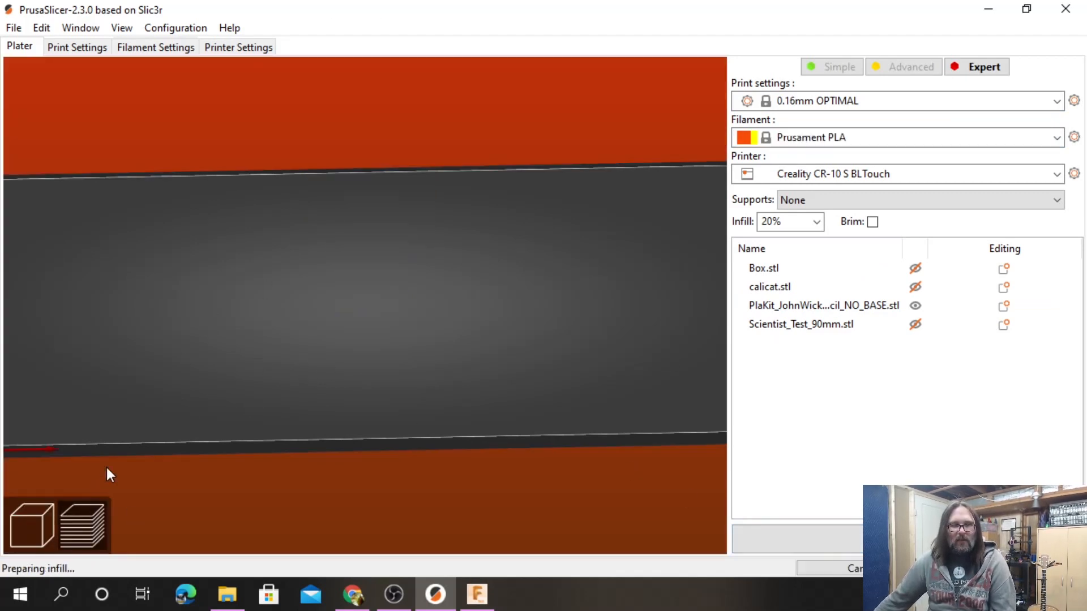
Slice the John Wick figure and bring its legs and pencil into close view in the preview.
scroll(193, 418, down, 5)
drag(235, 358, 266, 358)
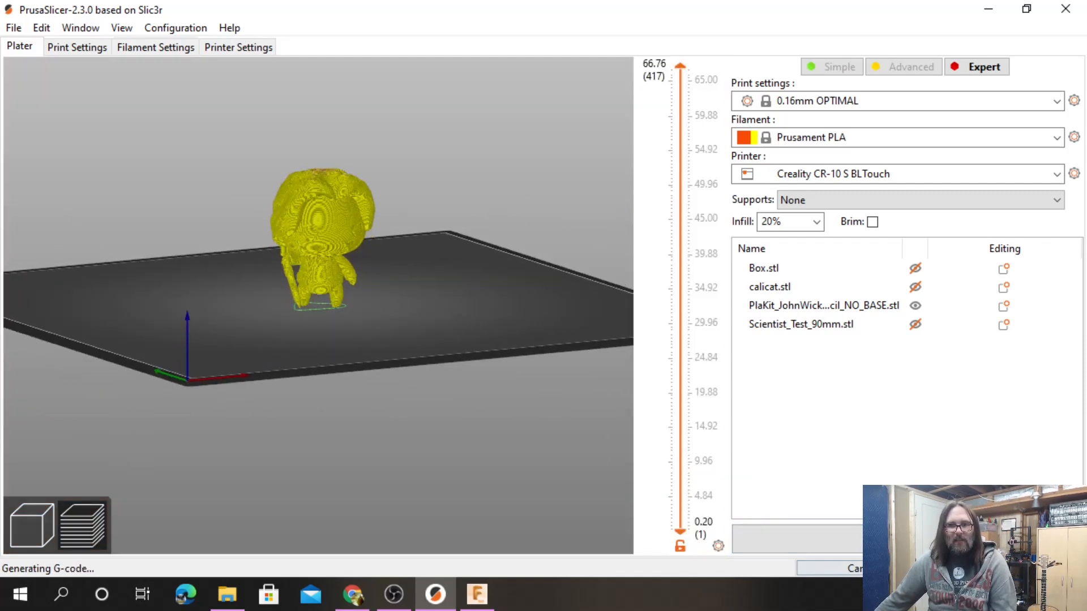
scroll(320, 197, up, 2)
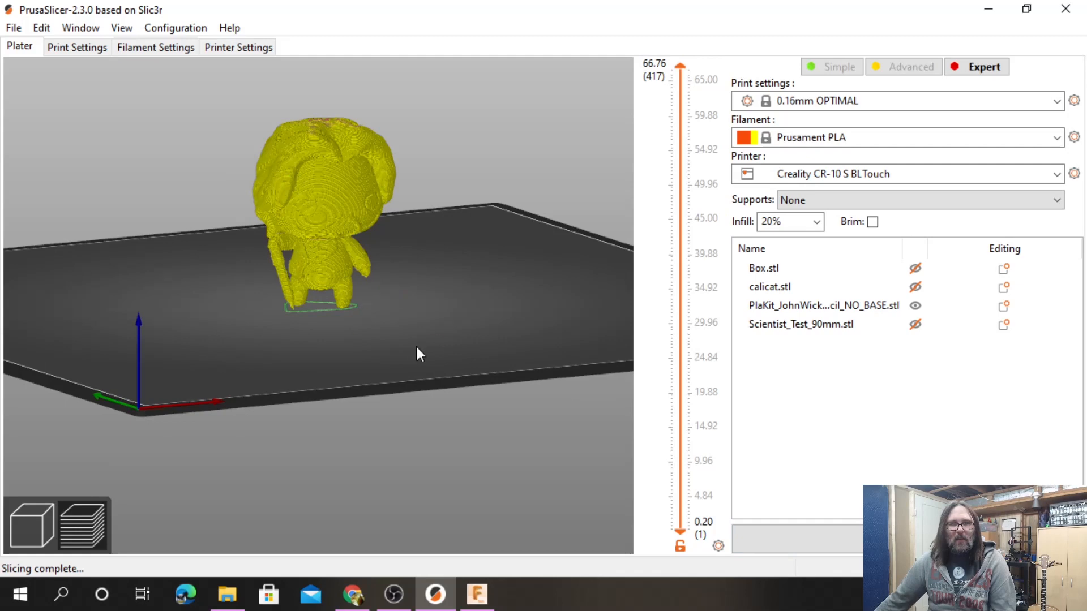
scroll(598, 109, up, 5)
scroll(432, 178, up, 2)
drag(487, 307, 494, 295)
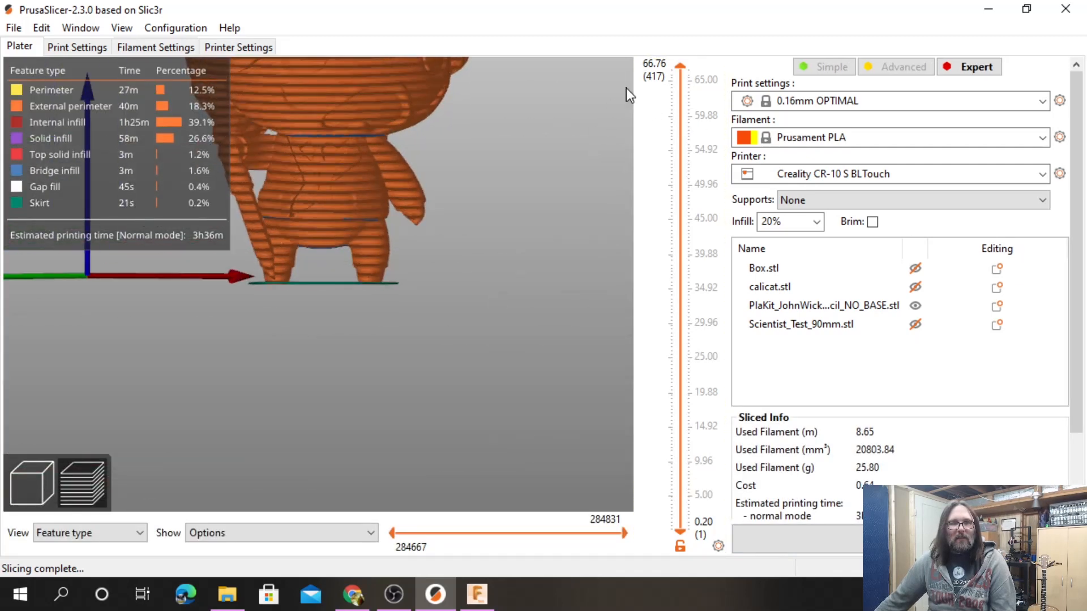
Examine the lowest layers of the sliced preview, from the 0.20 mm first layer up to 1.00 mm.
drag(677, 73, 679, 356)
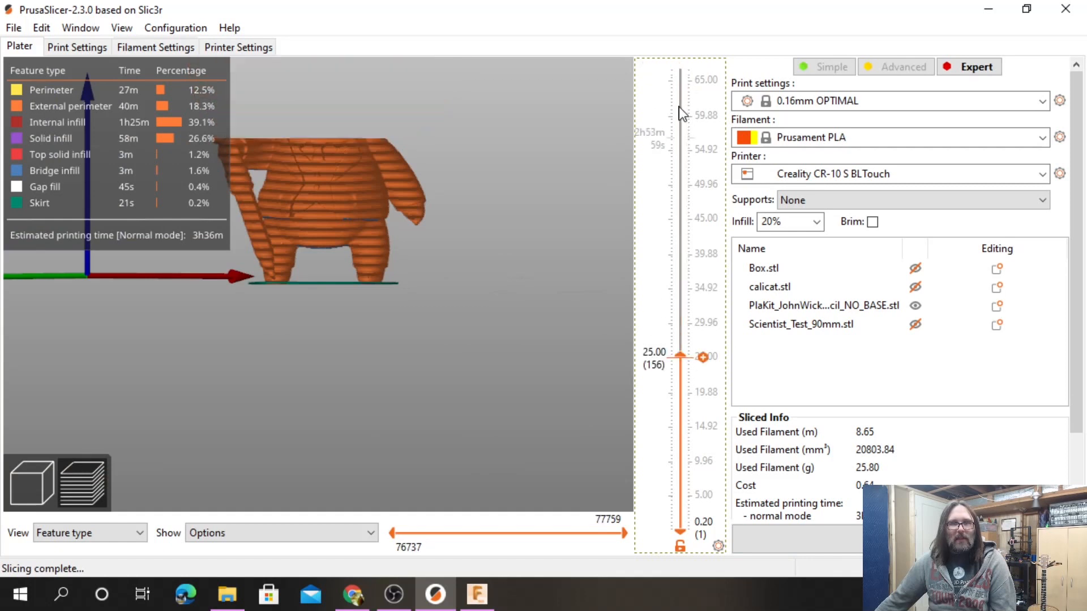
drag(680, 352, 705, 559)
drag(308, 341, 385, 348)
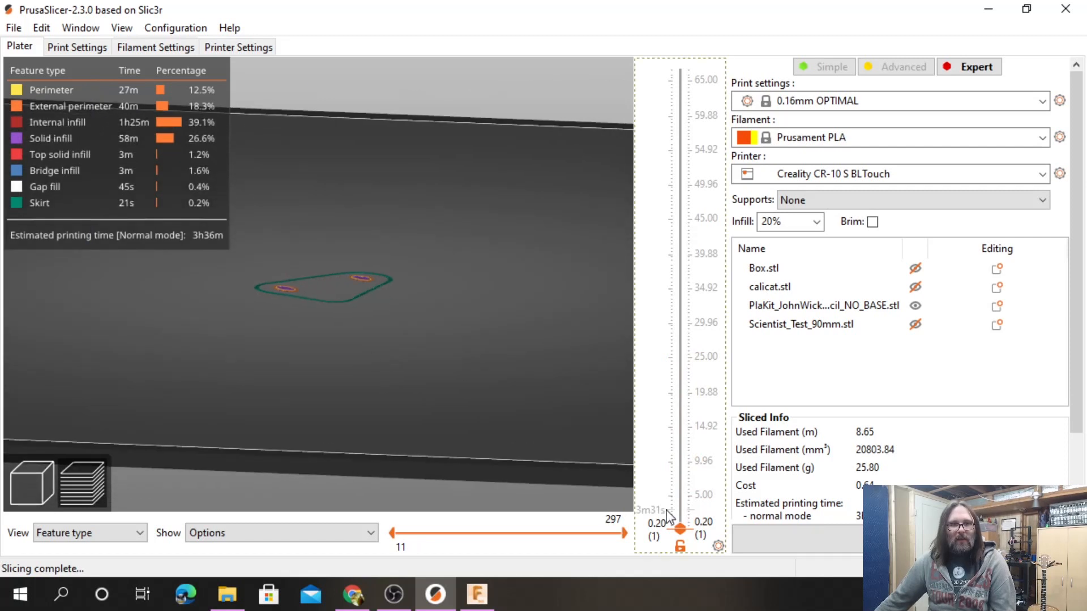
mouse_move(680, 526)
mouse_down()
mouse_move(682, 512)
mouse_move(687, 531)
mouse_up()
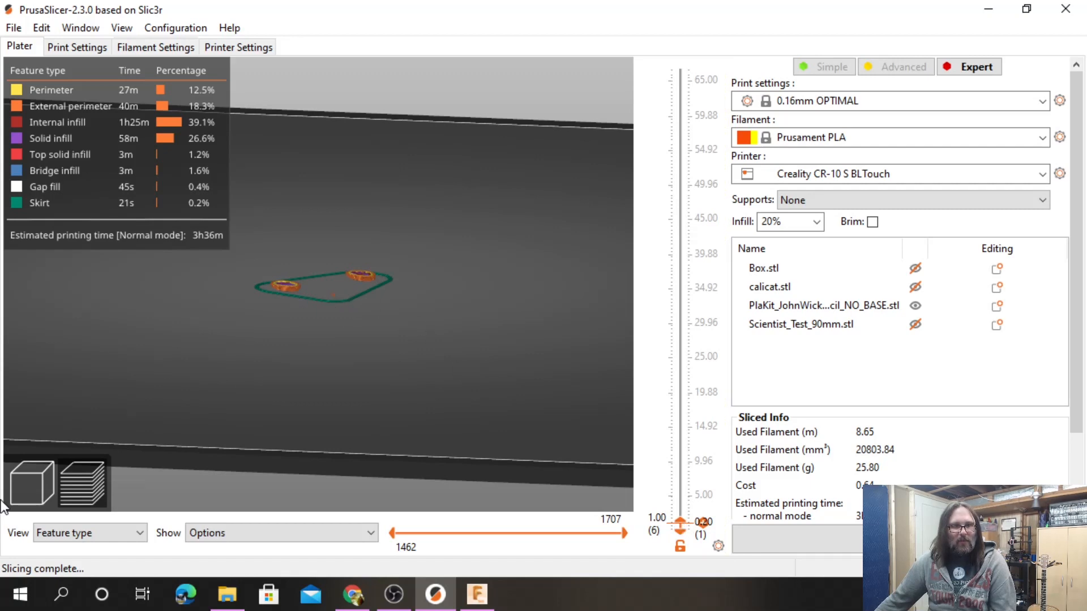
Return to the 3D editor view and examine the pencil tip and feet from several sides and from below.
click(25, 474)
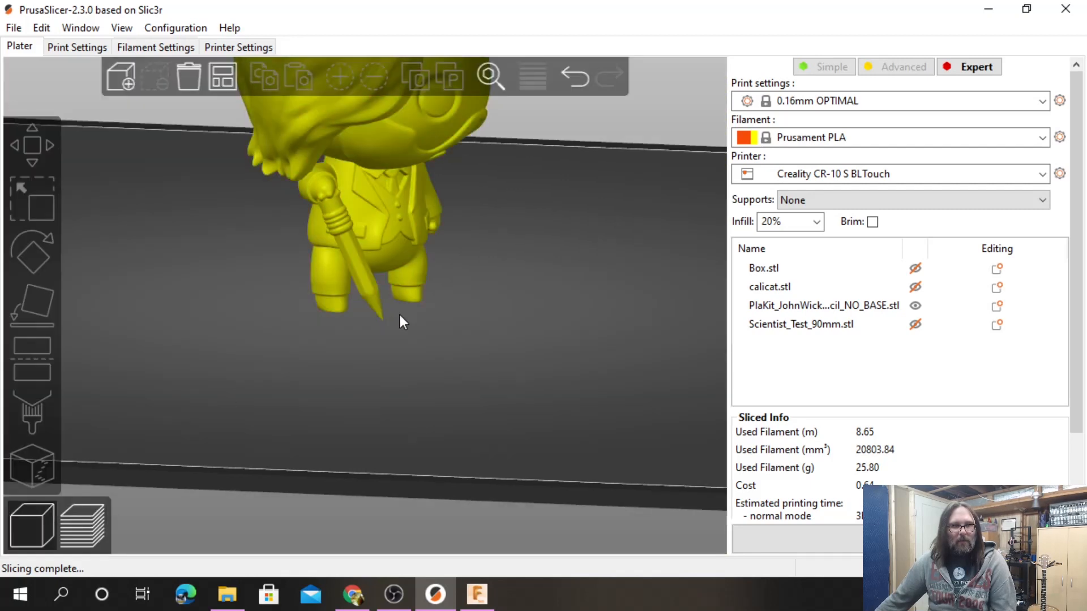
click(371, 300)
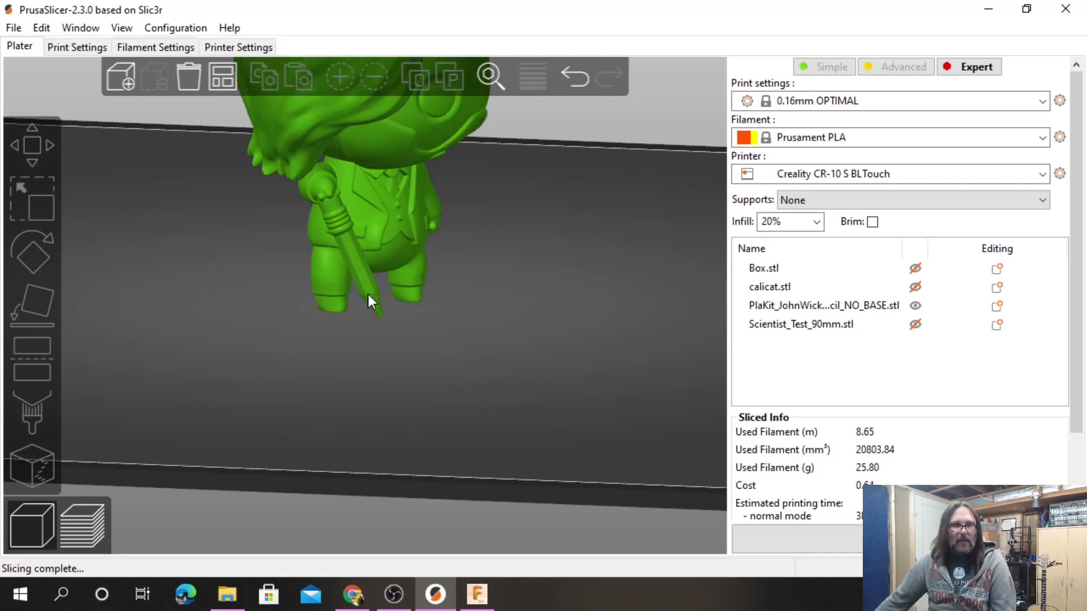
drag(484, 344, 351, 331)
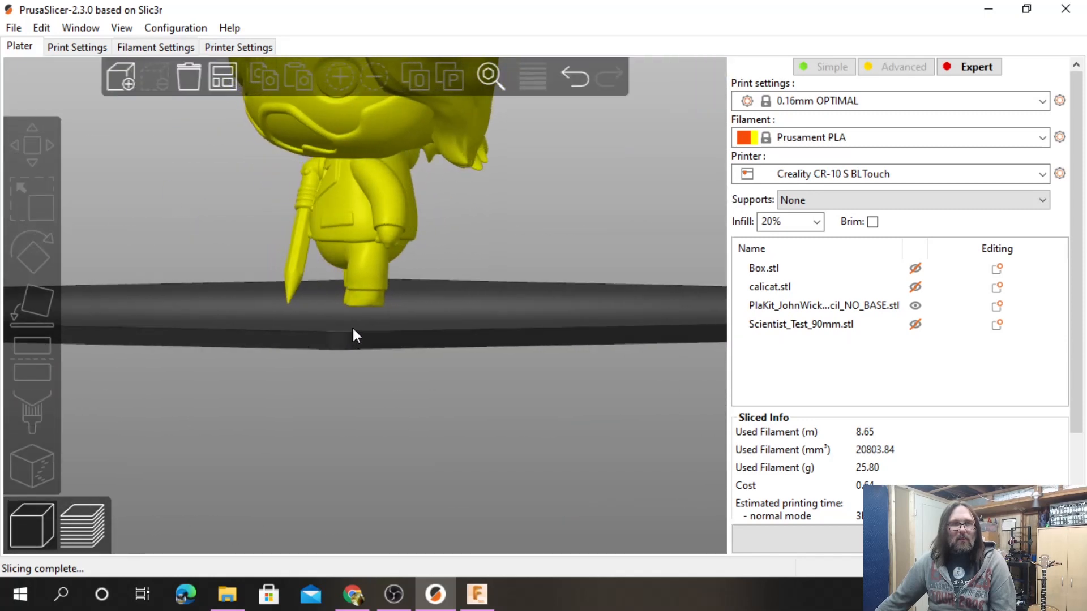
drag(386, 244, 382, 277)
drag(375, 232, 356, 126)
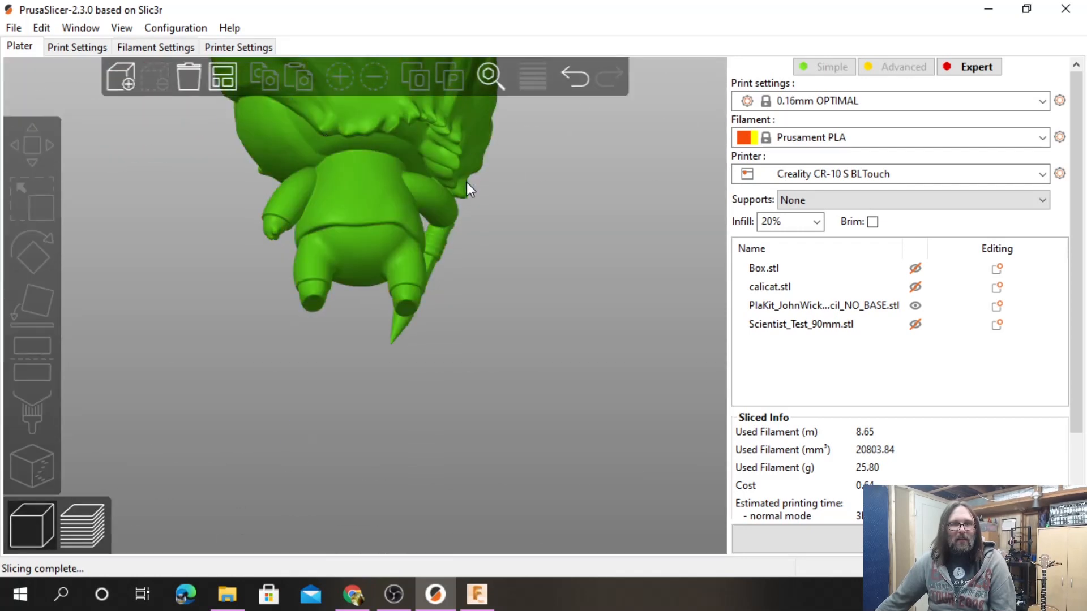
drag(536, 390, 390, 344)
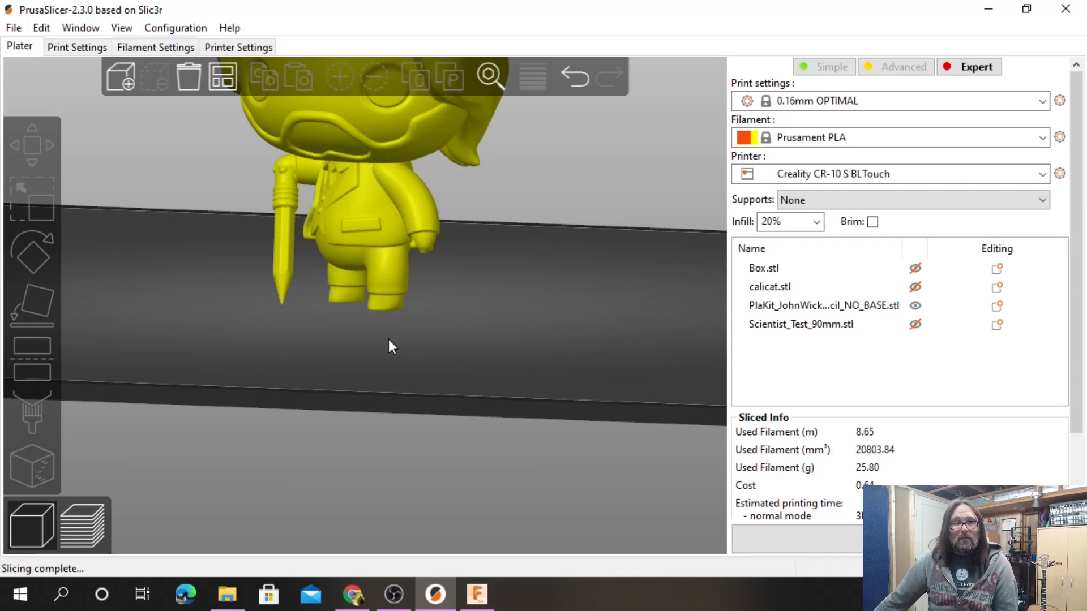
Start Paint-on supports for the John Wick figure and set the brush size to 1.97.
click(369, 207)
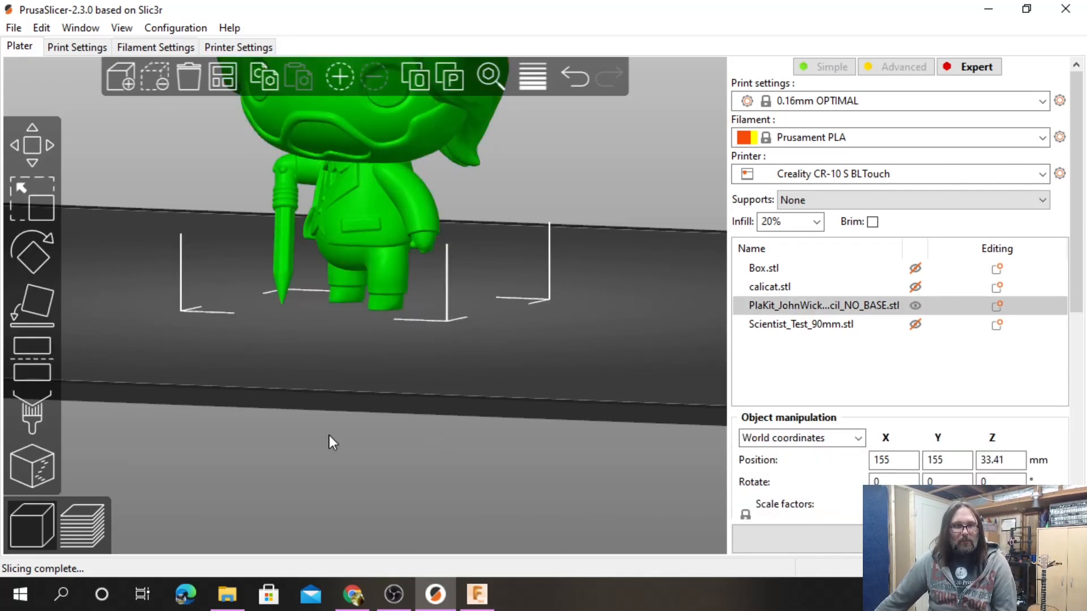
click(33, 409)
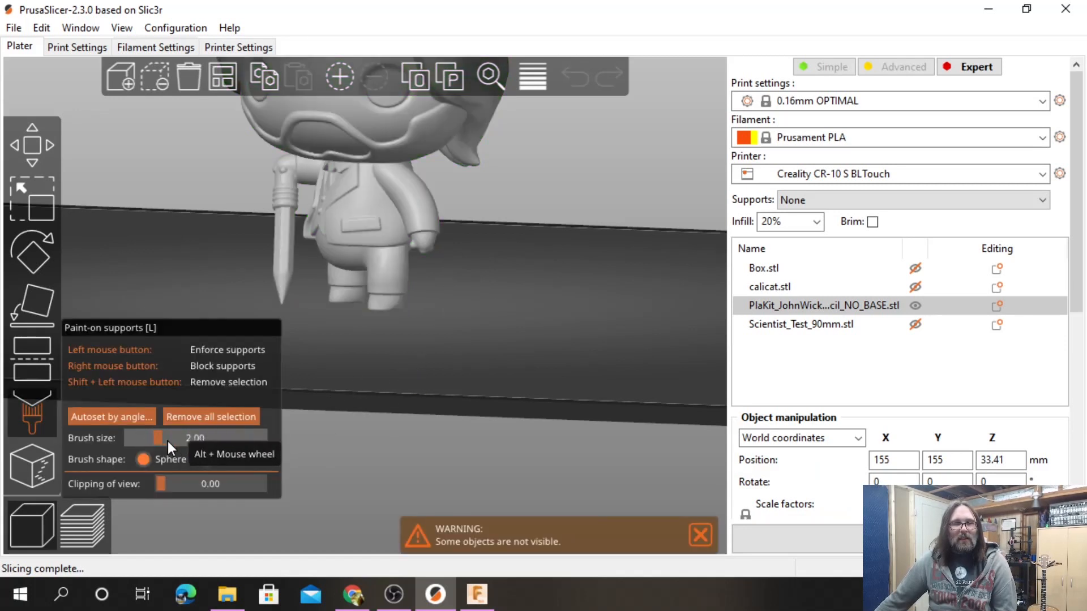
mouse_move(155, 436)
mouse_down()
mouse_move(146, 437)
mouse_move(159, 440)
mouse_up()
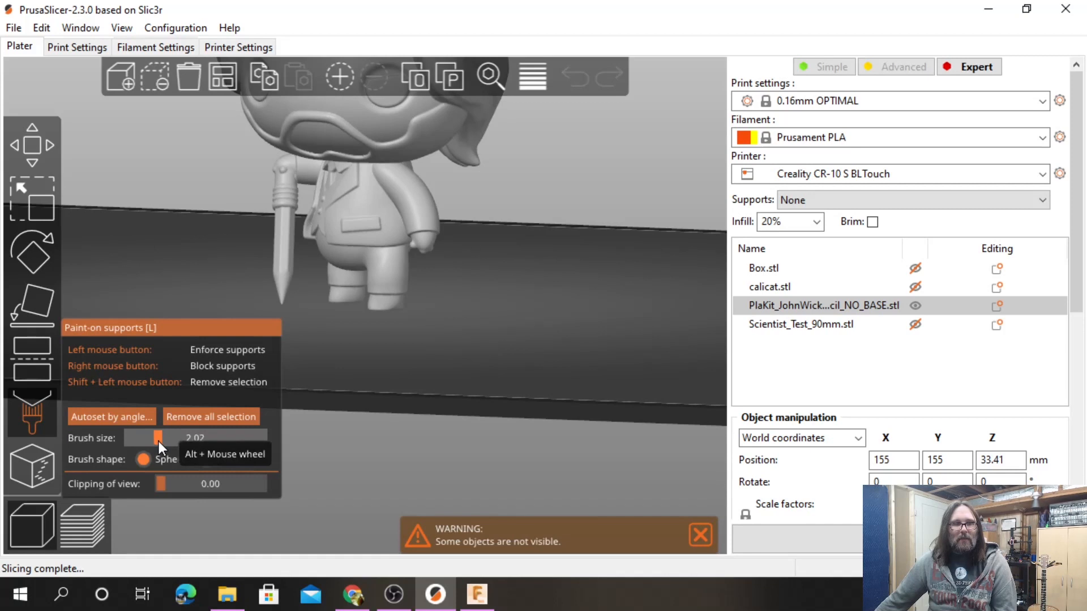
drag(159, 442, 157, 440)
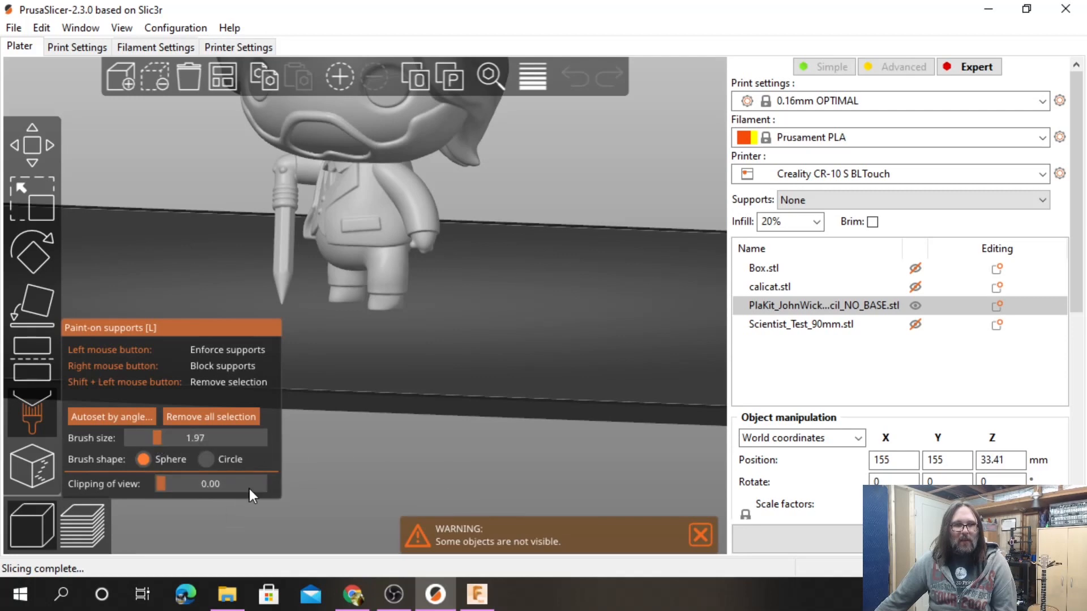
Examine where the pencil tip begins in the sliced preview, showing layers up to a height of 9.00 mm.
drag(344, 389, 393, 412)
drag(337, 383, 558, 344)
scroll(391, 329, up, 3)
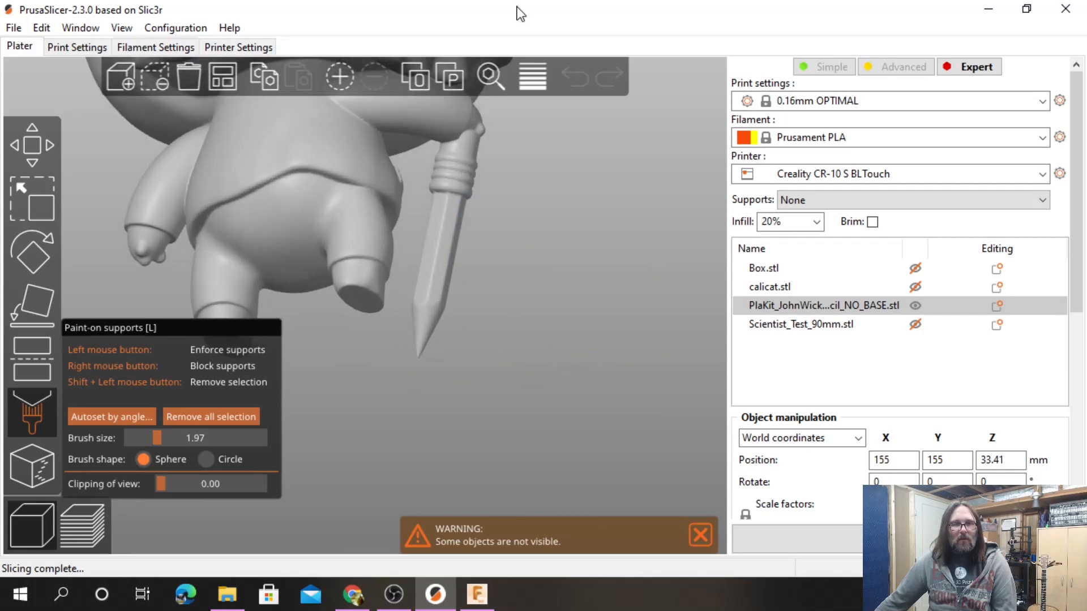
click(84, 526)
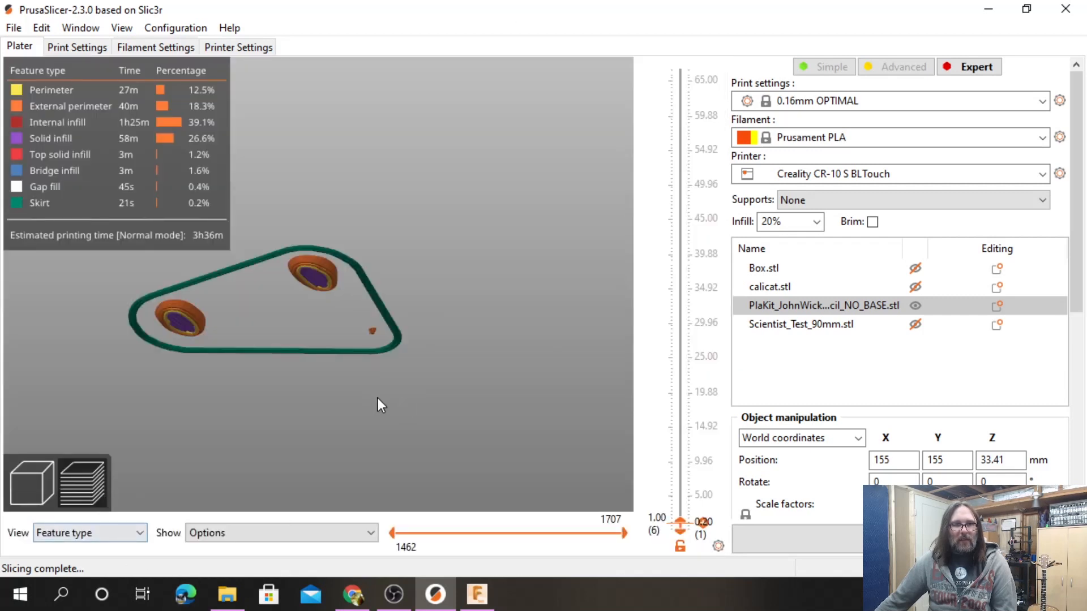
drag(406, 419, 407, 433)
drag(681, 521, 680, 467)
drag(510, 319, 405, 308)
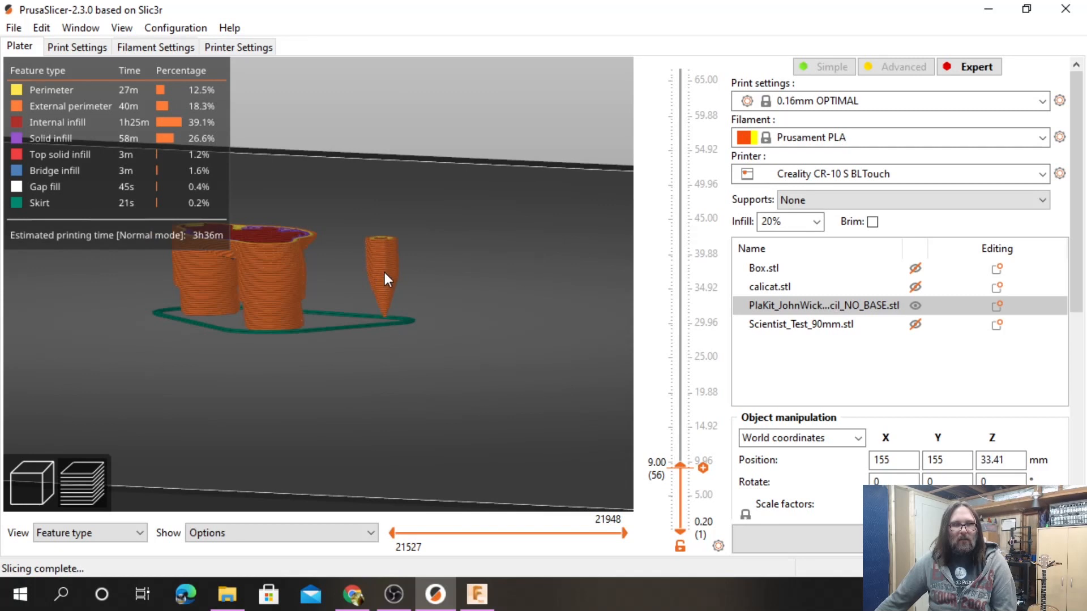
Back in the 3D editor view, paint support enforcers around the pencil's tip and a round spot on top of the head.
click(31, 478)
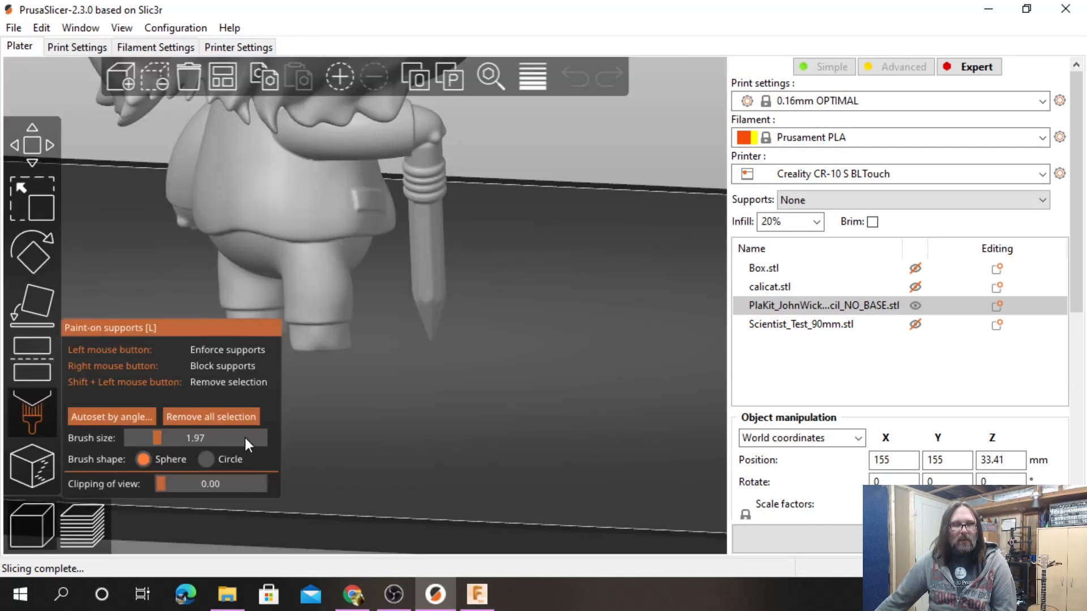
click(427, 316)
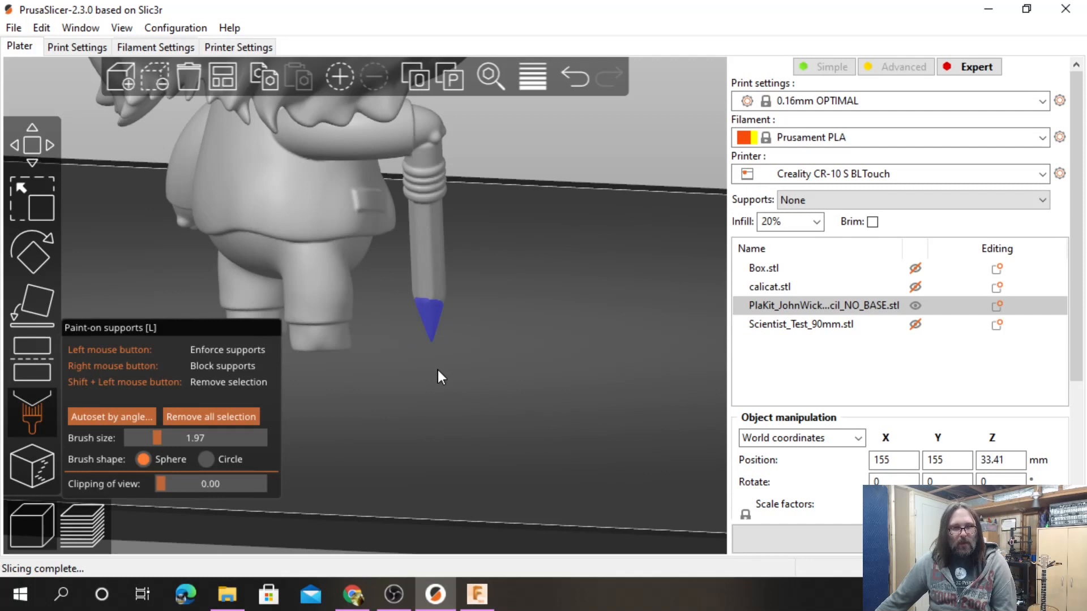
drag(428, 315, 429, 345)
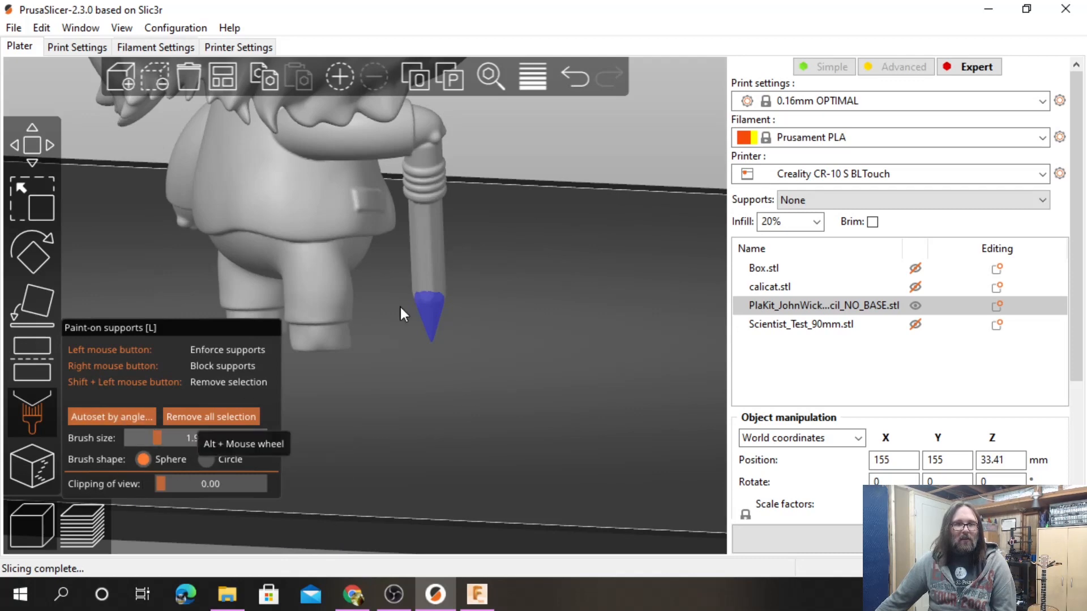
mouse_move(640, 405)
mouse_down()
mouse_move(517, 410)
mouse_move(453, 429)
mouse_move(365, 392)
mouse_move(468, 413)
mouse_move(507, 398)
mouse_move(505, 378)
mouse_up()
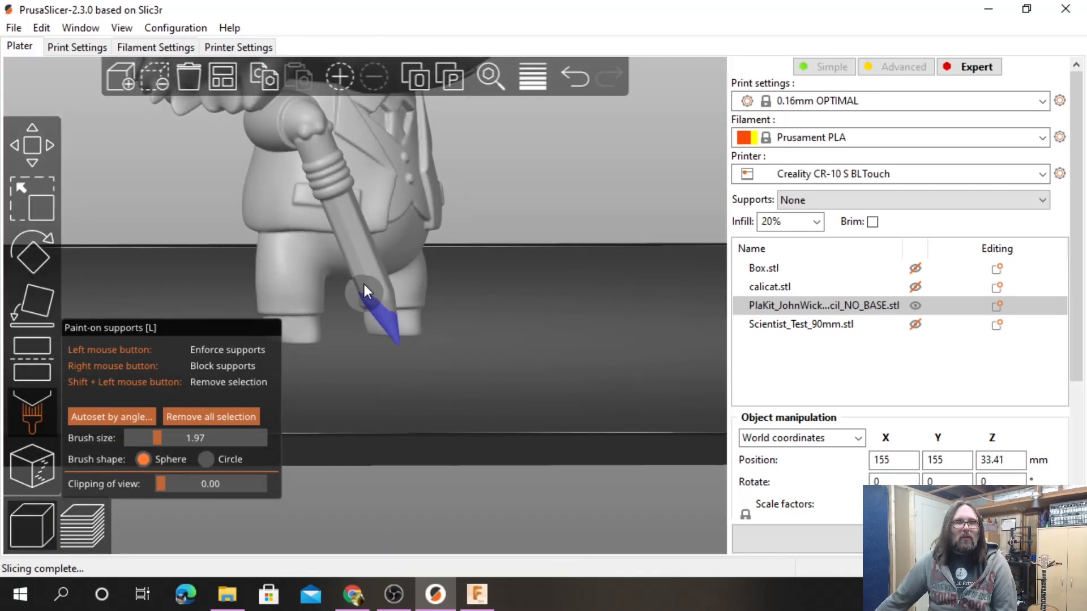
mouse_move(519, 218)
mouse_down()
mouse_move(520, 315)
mouse_move(511, 325)
mouse_up()
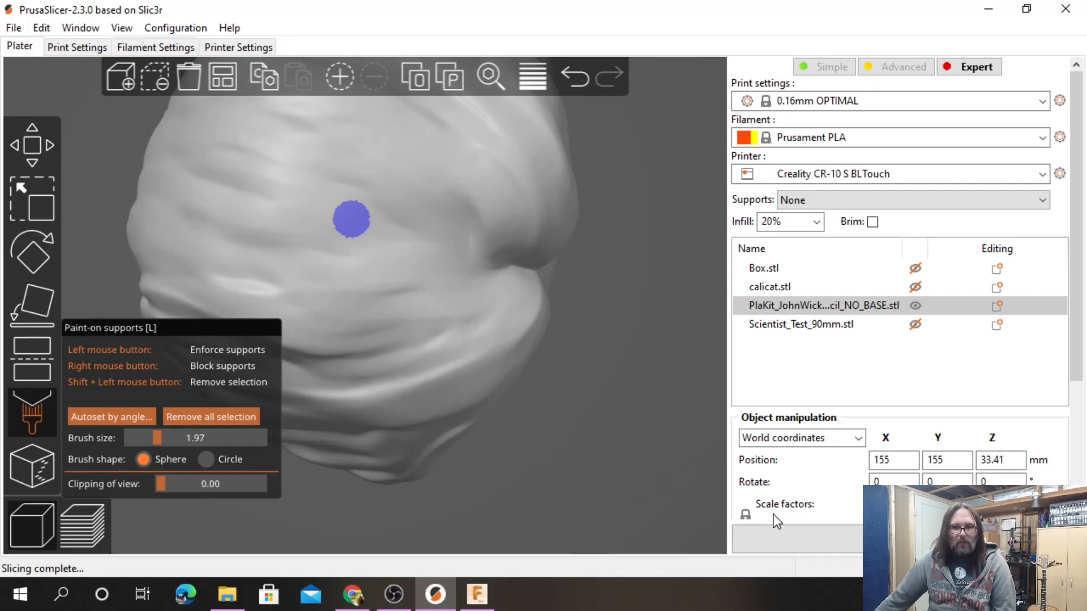
Slice the John Wick figure and examine the pencil tip and feet in the preview with layers up to 36.84 mm.
click(811, 545)
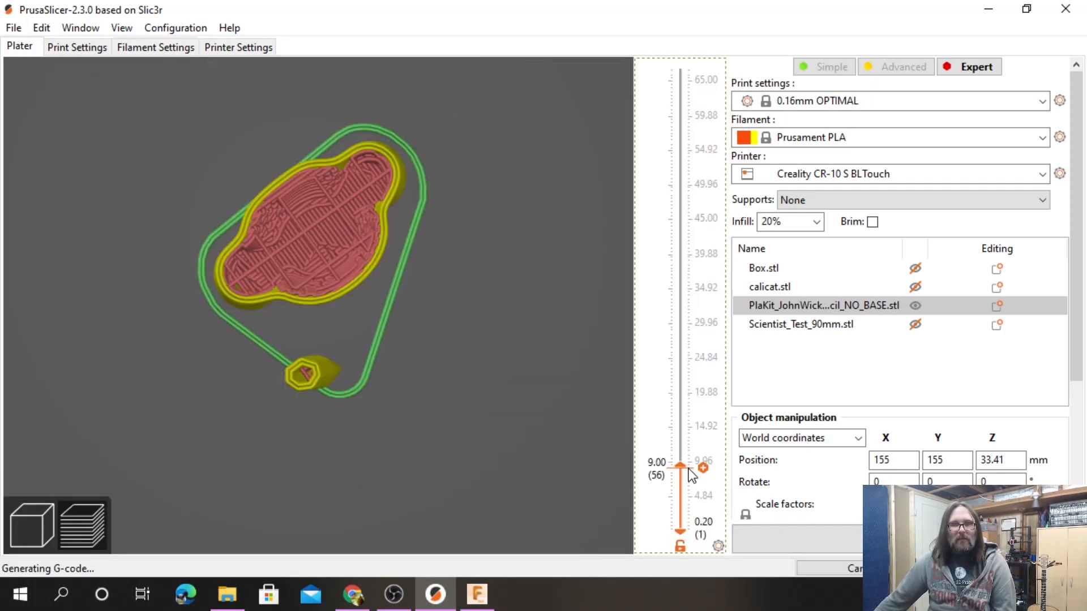
drag(683, 468, 670, 47)
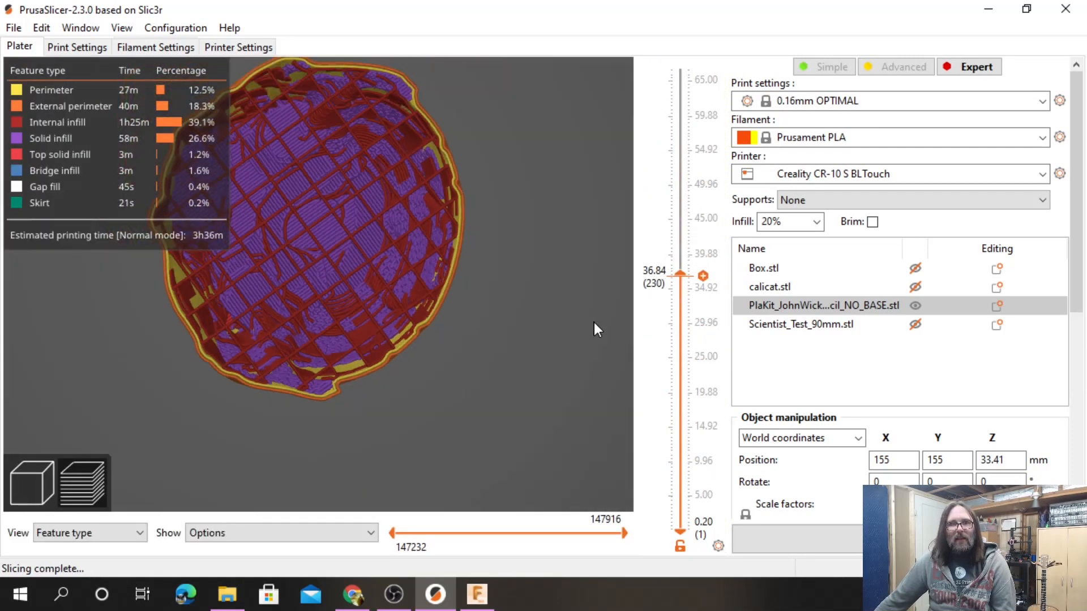
drag(545, 368, 543, 308)
drag(416, 285, 420, 321)
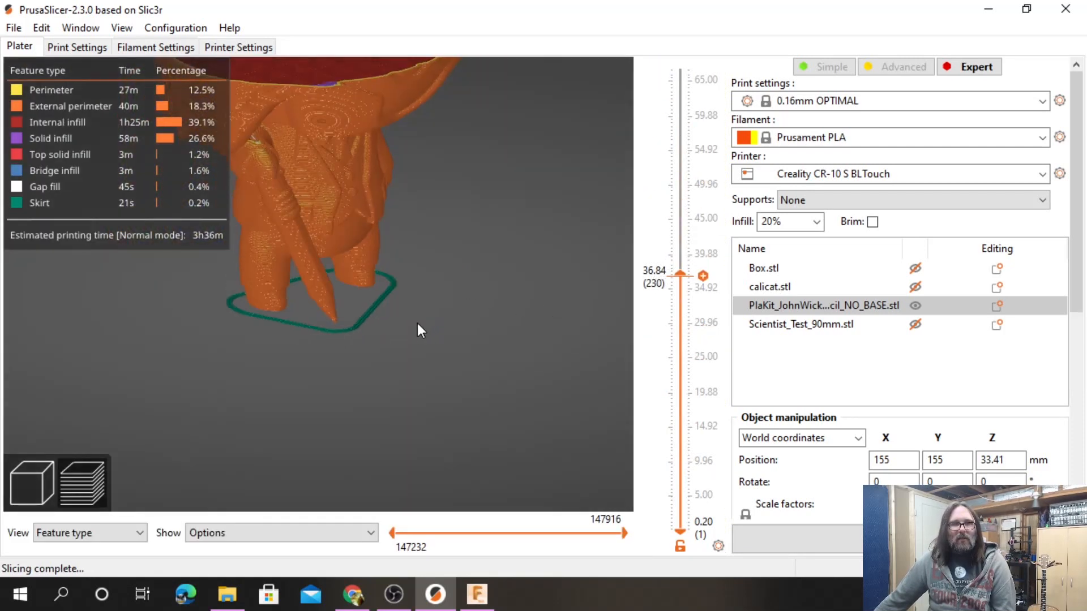
drag(342, 351, 438, 351)
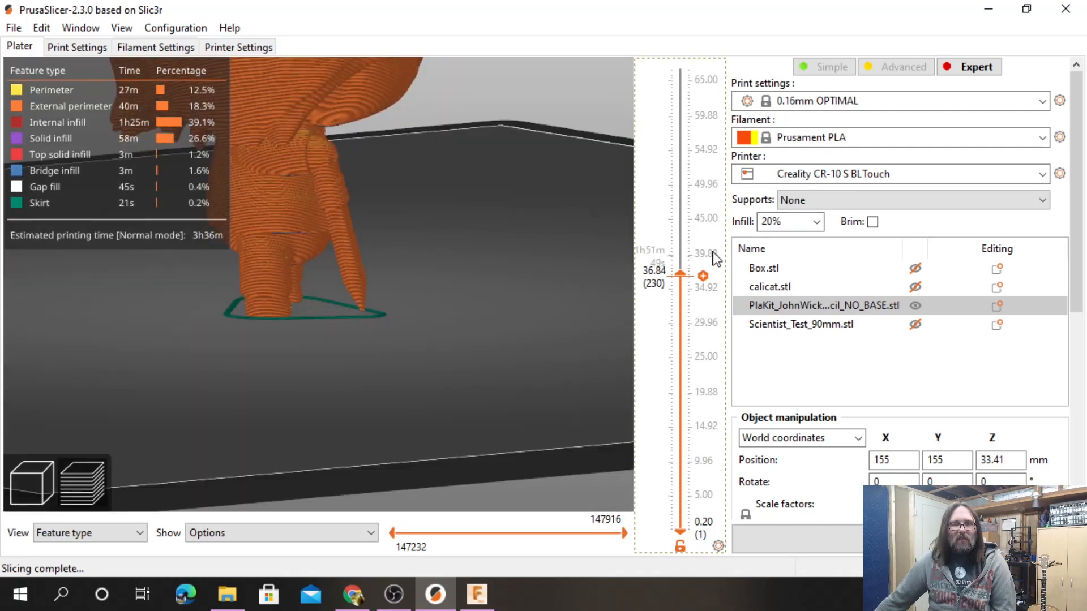
Back in the 3D editor view, set supports to For support enforcers only and accept enabling Detect bridging perimeters.
click(56, 504)
click(830, 205)
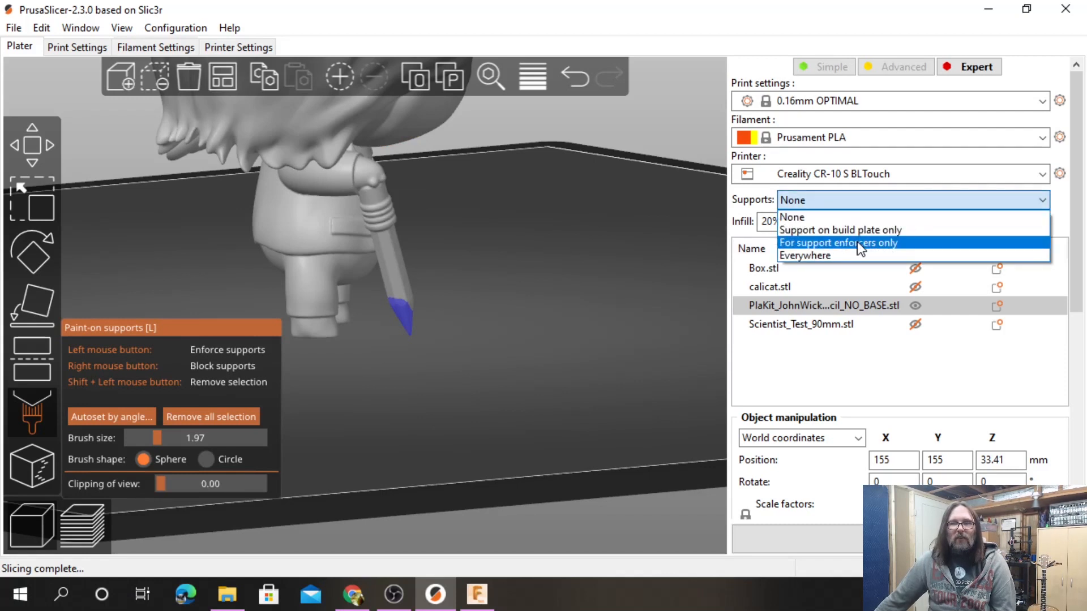
click(858, 243)
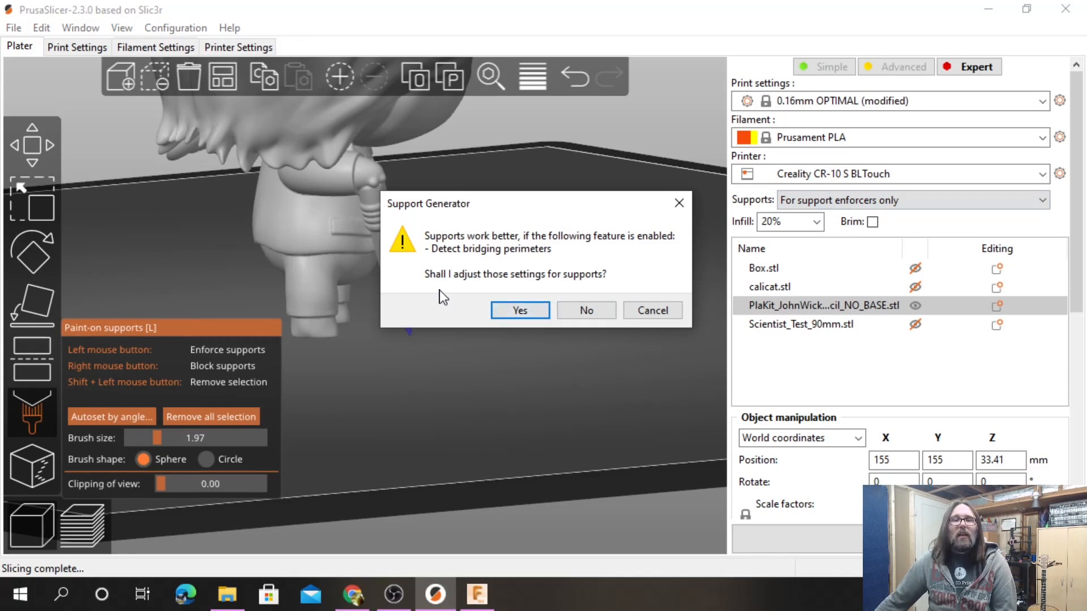
click(517, 311)
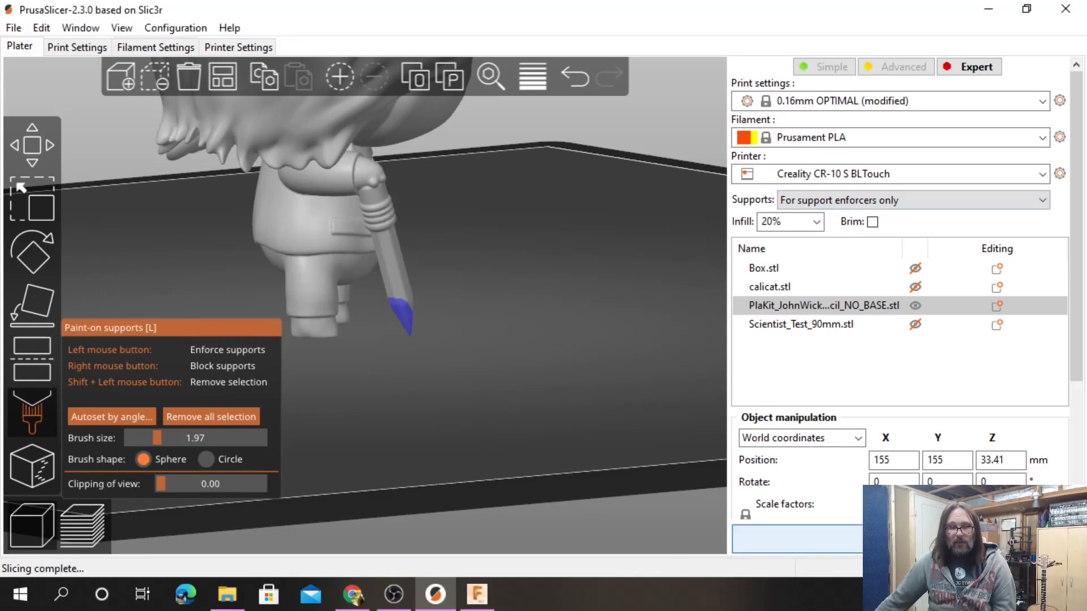
Reslice the figure and examine the support beneath the pencil tip, showing layers up to 35.40 mm.
click(843, 540)
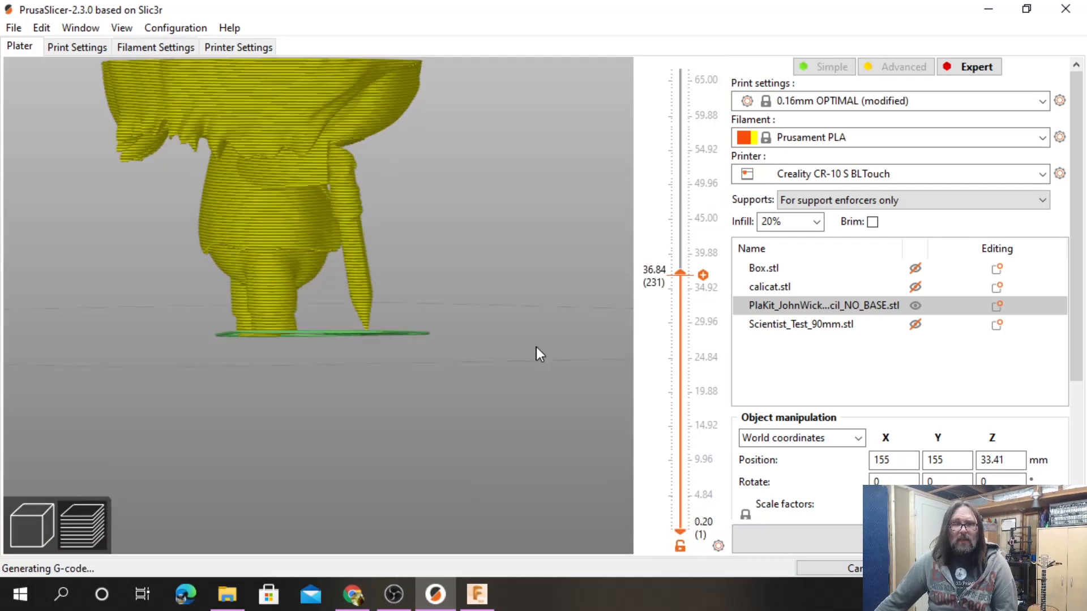
drag(389, 322, 481, 331)
drag(691, 279, 687, 421)
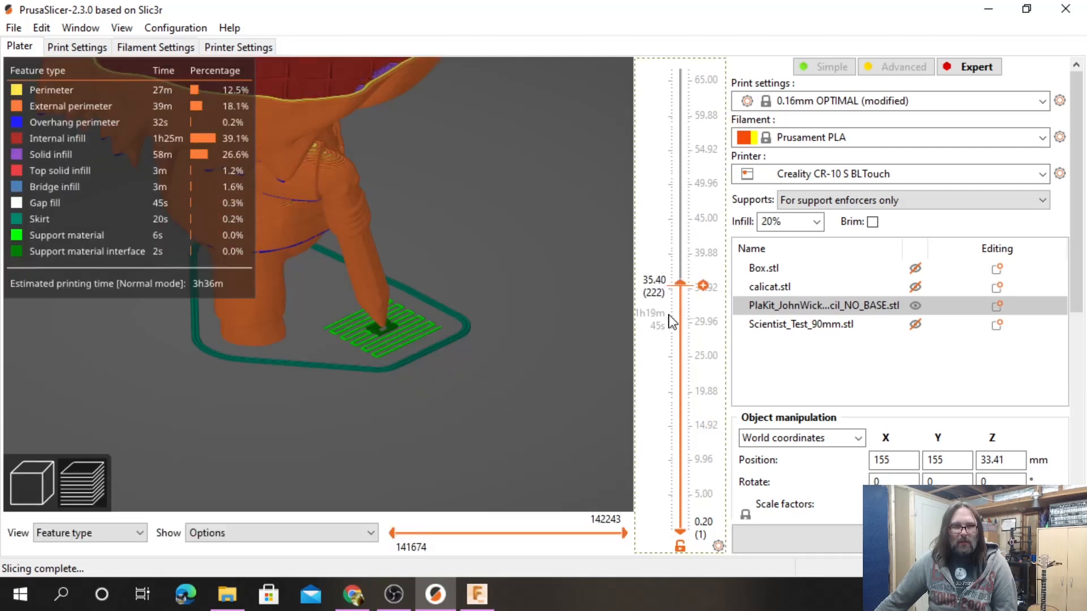
scroll(384, 363, up, 7)
mouse_move(522, 429)
mouse_down()
mouse_move(486, 362)
mouse_move(471, 407)
mouse_up()
scroll(487, 361, up, 3)
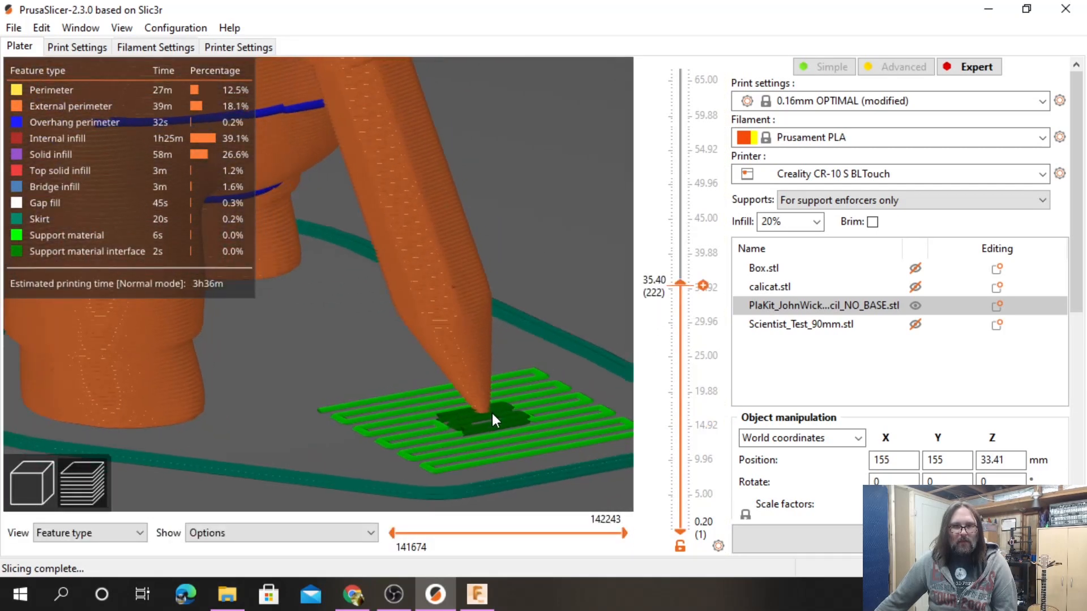
Show the preview layers up to the full height of 66.76 mm and examine the top of the head.
drag(680, 279, 680, 75)
mouse_move(456, 243)
mouse_down()
mouse_move(457, 256)
mouse_move(477, 226)
mouse_move(403, 223)
mouse_move(429, 236)
mouse_move(443, 267)
mouse_move(487, 249)
mouse_up()
scroll(458, 256, down, 5)
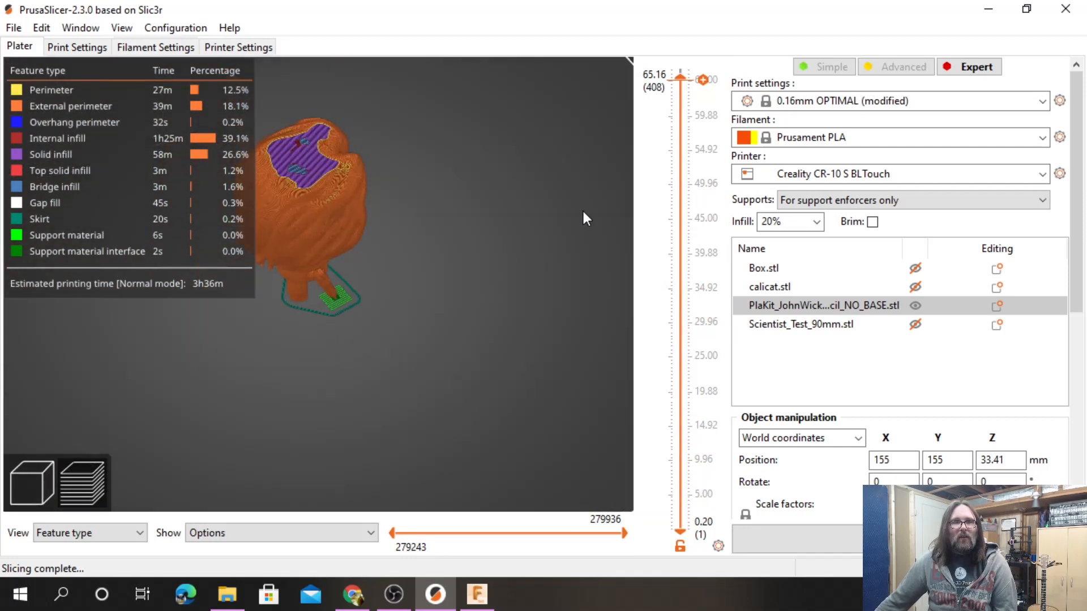
drag(678, 76, 678, 65)
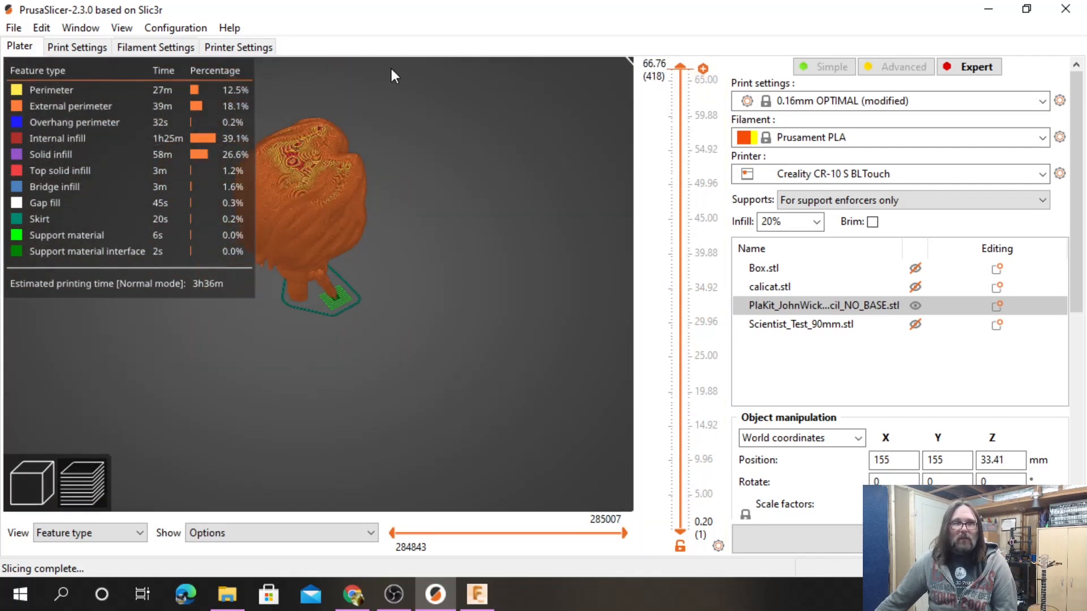
drag(281, 152, 280, 108)
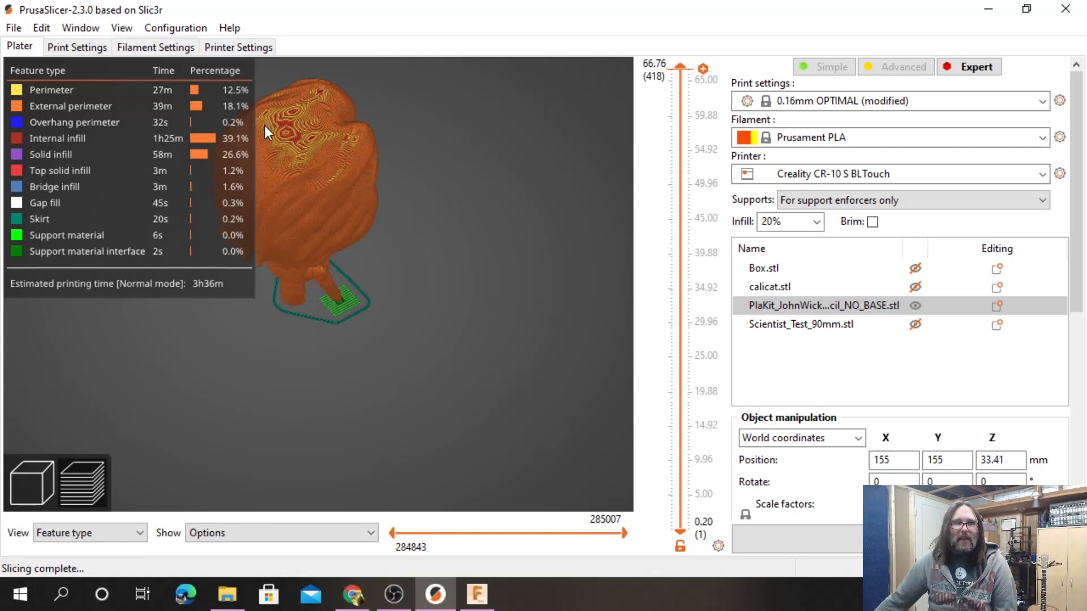
Back in the 3D editor view, paint support enforcers all over the underside of the hand without the pencil.
click(50, 479)
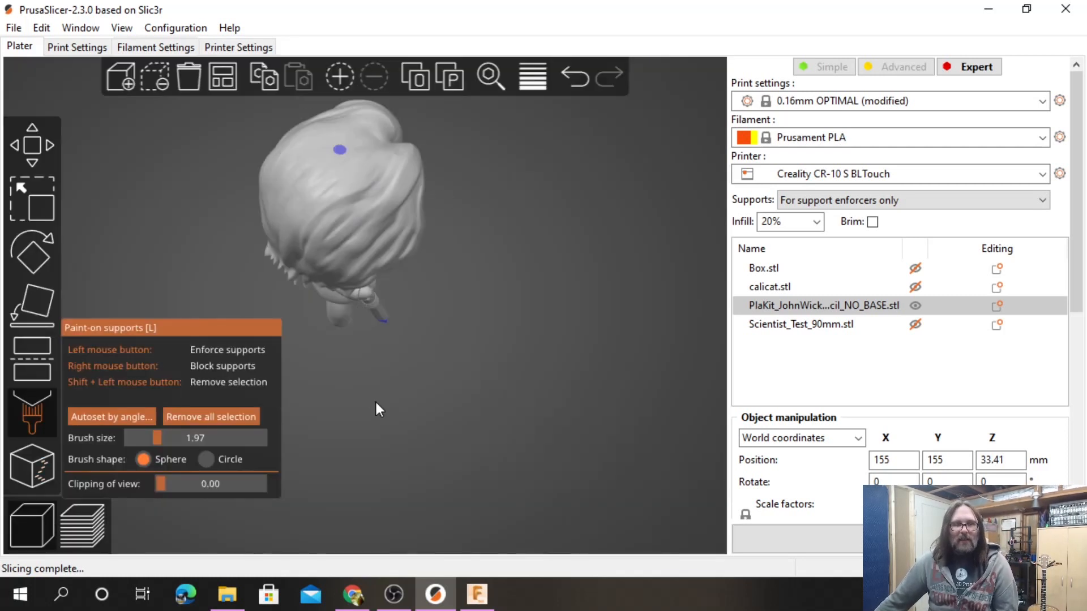
drag(636, 362, 444, 245)
scroll(499, 266, up, 7)
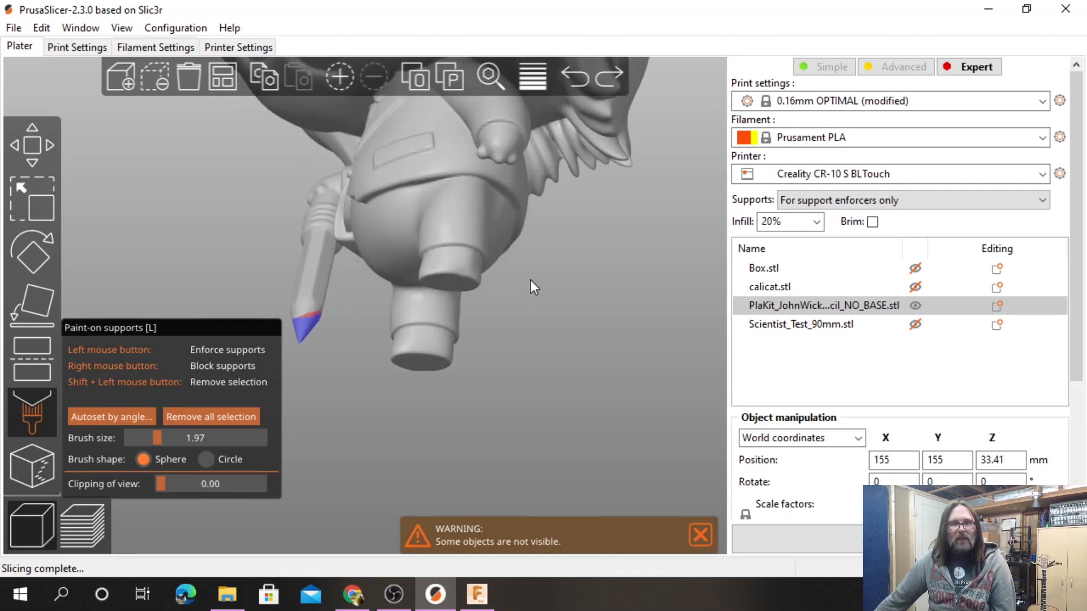
click(487, 135)
mouse_move(650, 312)
mouse_down()
mouse_move(517, 308)
mouse_move(573, 335)
mouse_move(566, 295)
mouse_move(579, 262)
mouse_move(555, 404)
mouse_up()
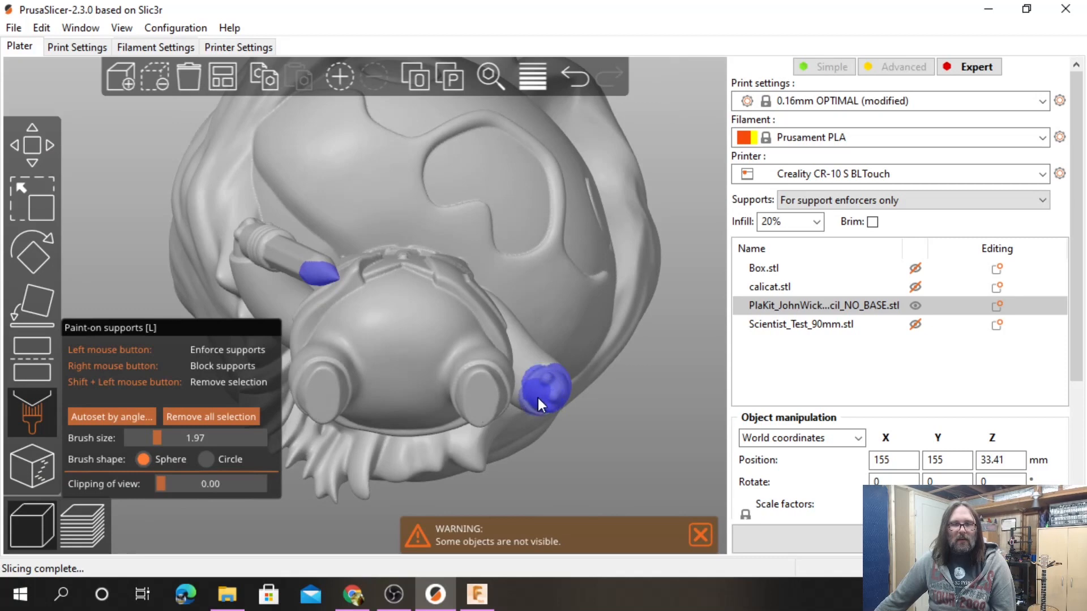
mouse_move(558, 400)
mouse_down()
mouse_move(603, 409)
mouse_move(579, 430)
mouse_move(606, 445)
mouse_up()
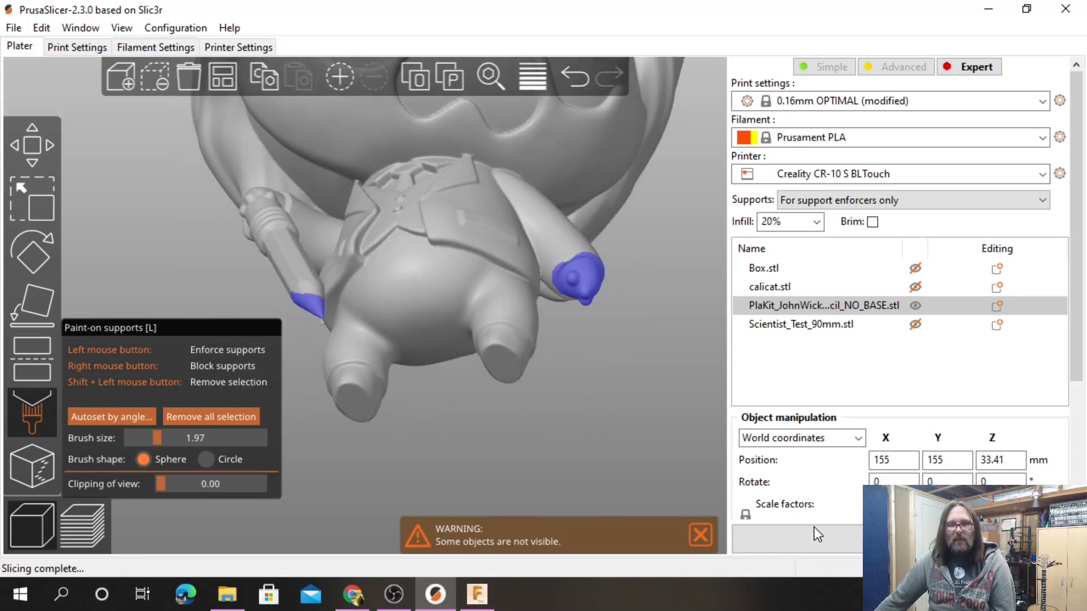
Reslice the figure and examine the supports under the hand at different layer heights.
click(814, 543)
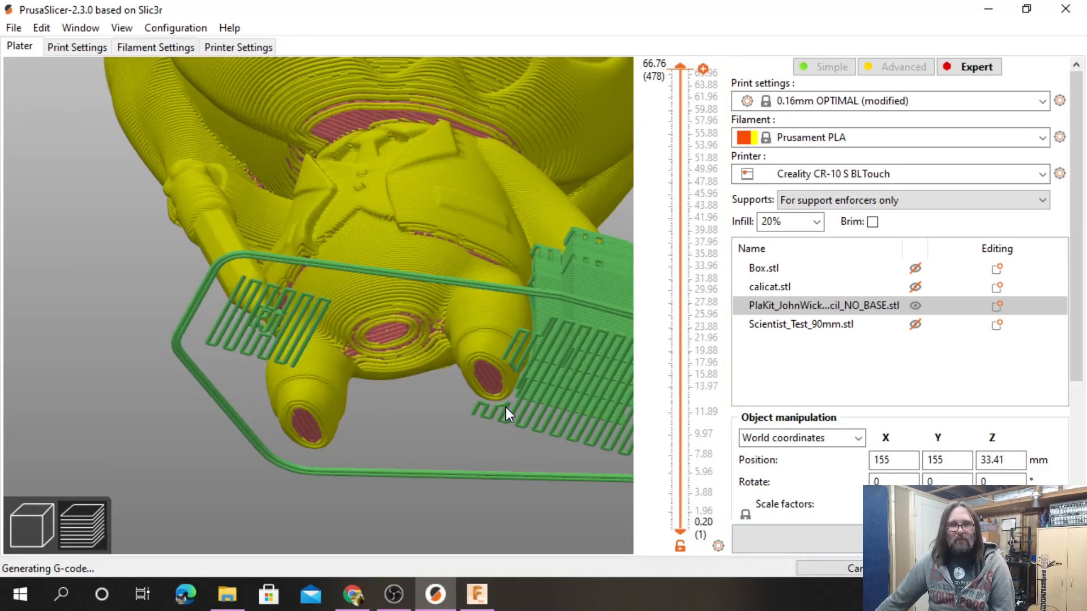
drag(519, 391, 548, 286)
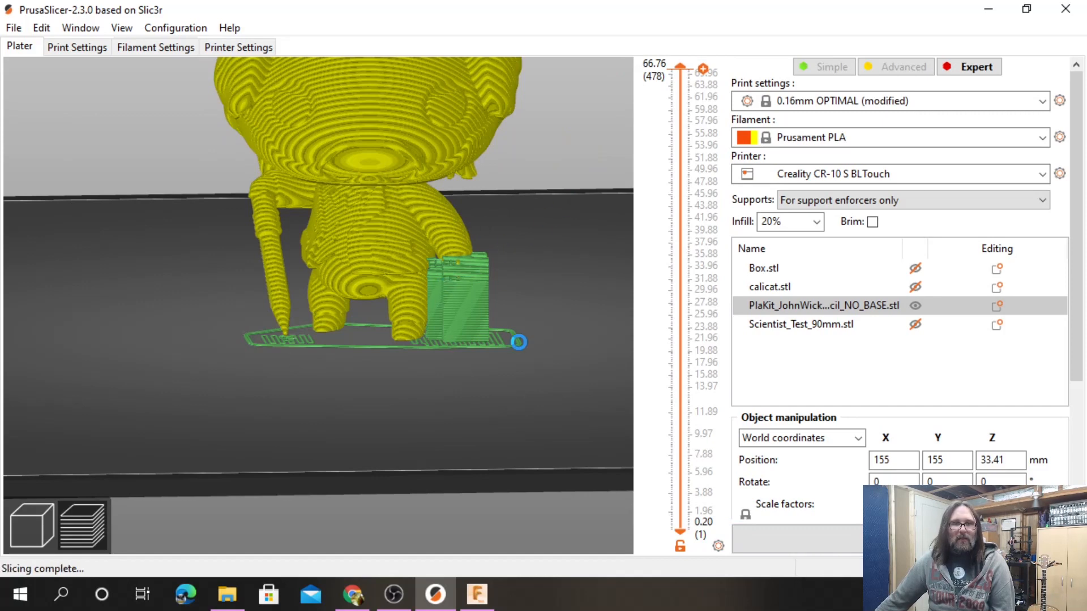
drag(680, 66, 668, 347)
drag(655, 437, 679, 120)
drag(496, 425, 309, 328)
In the 3D editor view, paint support enforcers on the body's underside between the legs and along the lower edge of the hair.
click(26, 491)
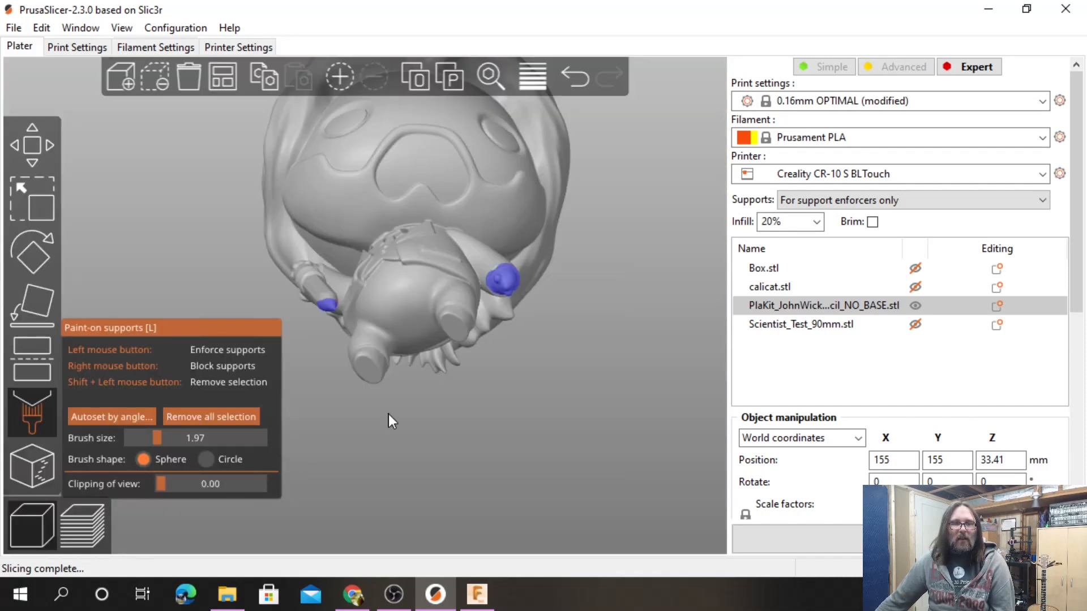
scroll(413, 373, up, 3)
drag(443, 315, 409, 331)
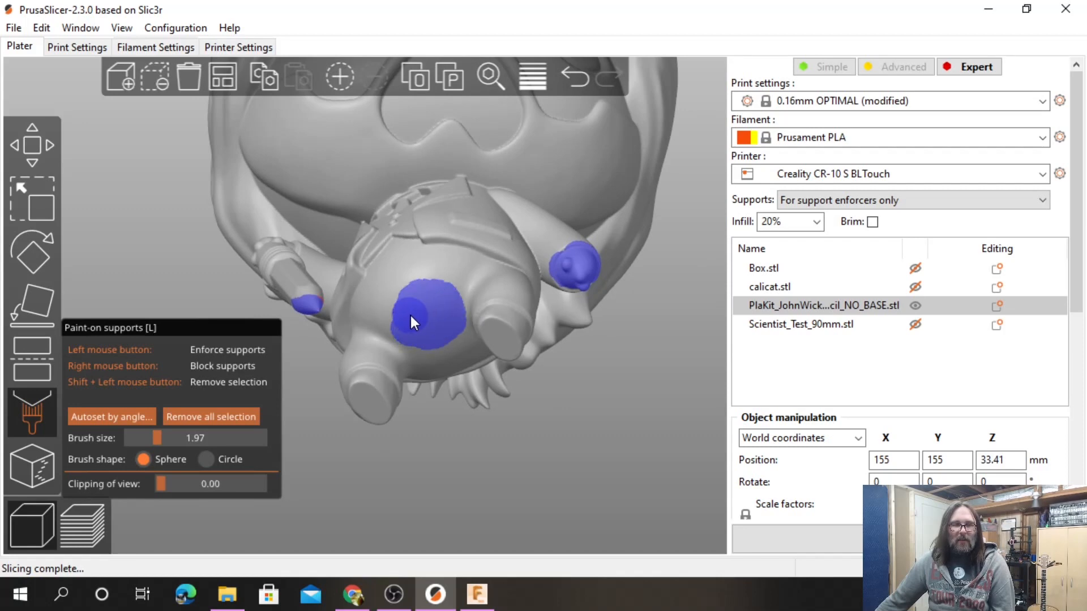
mouse_move(551, 318)
mouse_down()
mouse_move(623, 395)
mouse_move(649, 385)
mouse_move(606, 416)
mouse_up()
drag(504, 430, 462, 461)
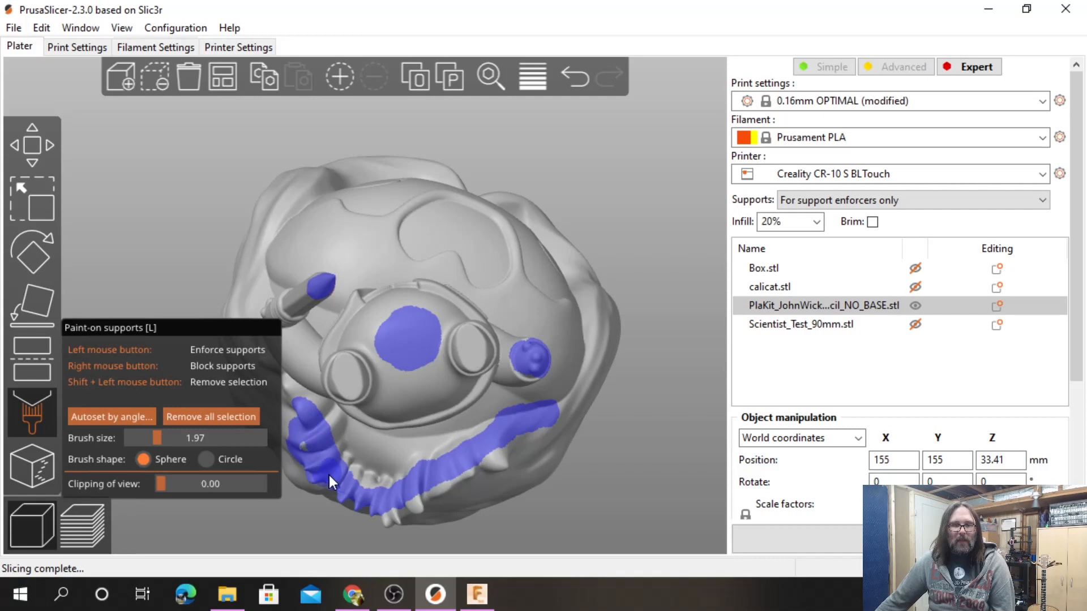
drag(362, 507, 406, 517)
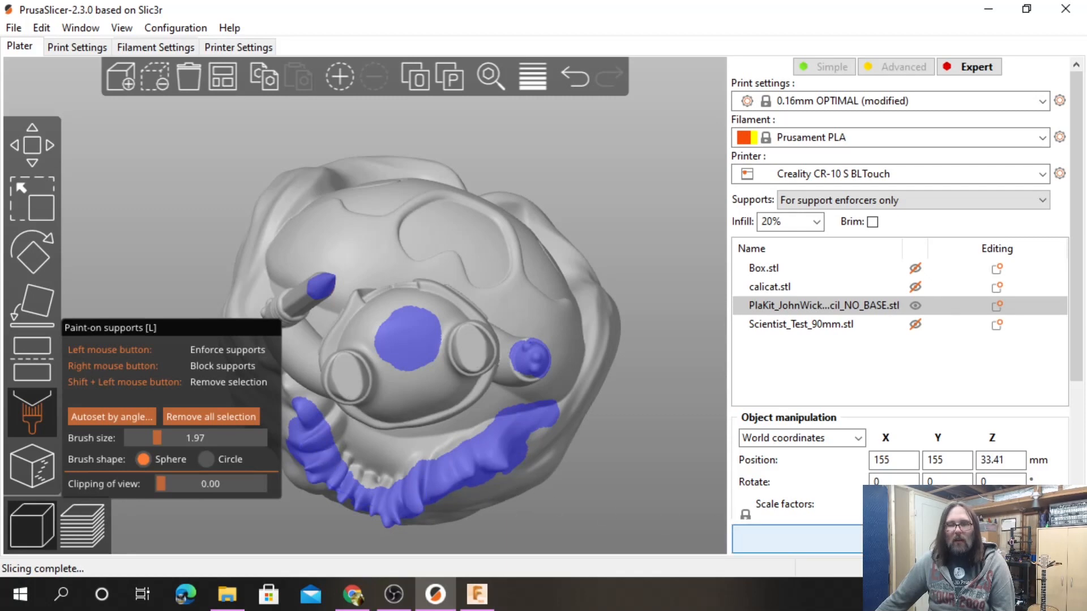
Slice the figure with the added enforcers and examine the supports under the body and hair.
click(806, 538)
drag(569, 199, 412, 298)
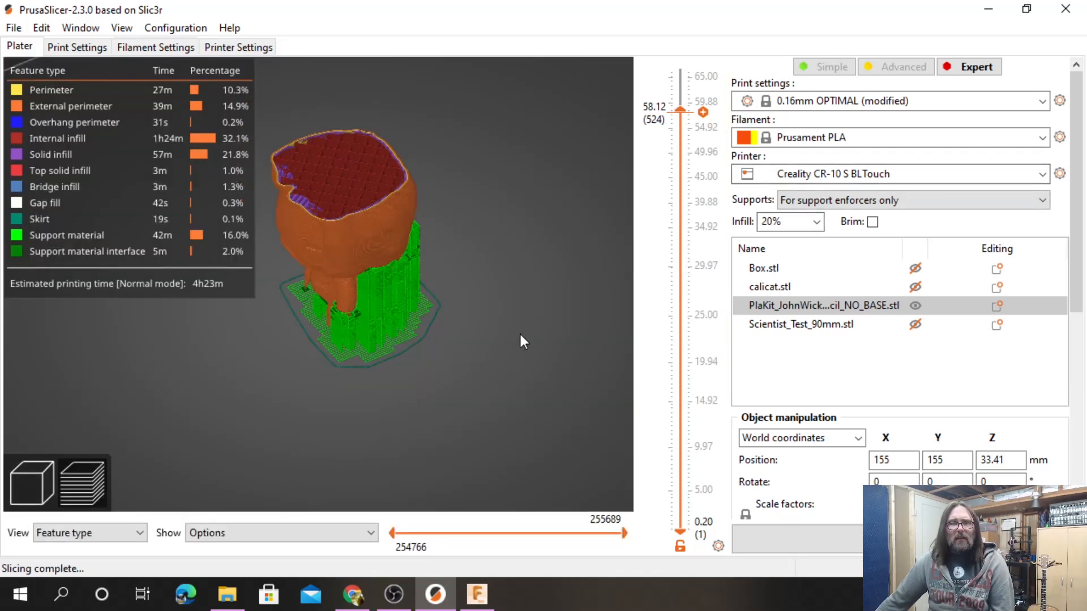
drag(504, 347, 568, 324)
Export the G-code to the STL folder in Downloads as PlaKit_JohnWick_Pencil_NO_BASE_0.16mm_PLA_CR10S_4h23m.gcode.
click(844, 538)
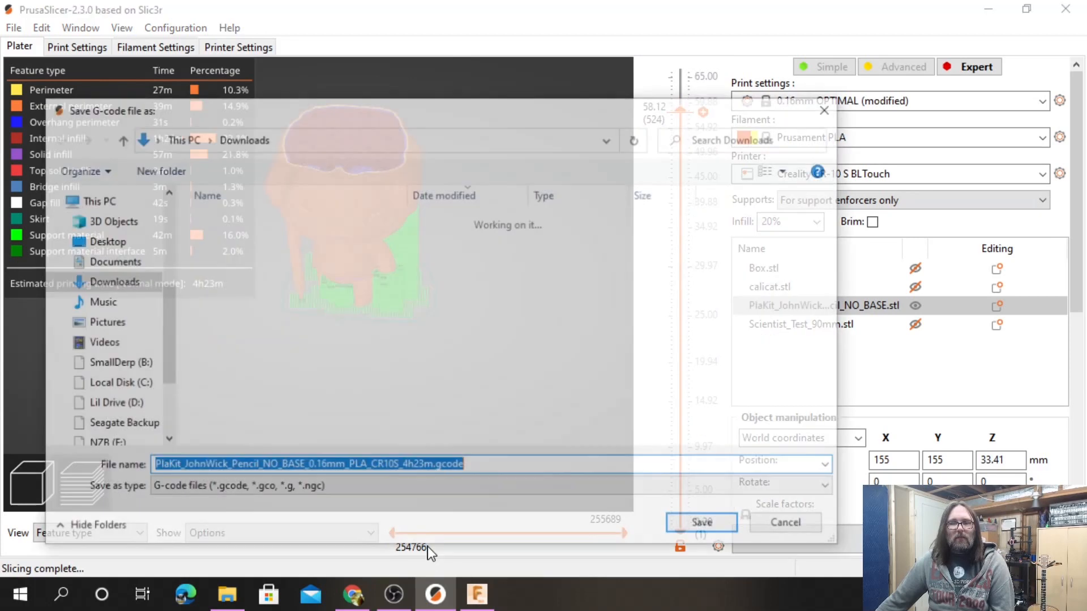
double_click(259, 243)
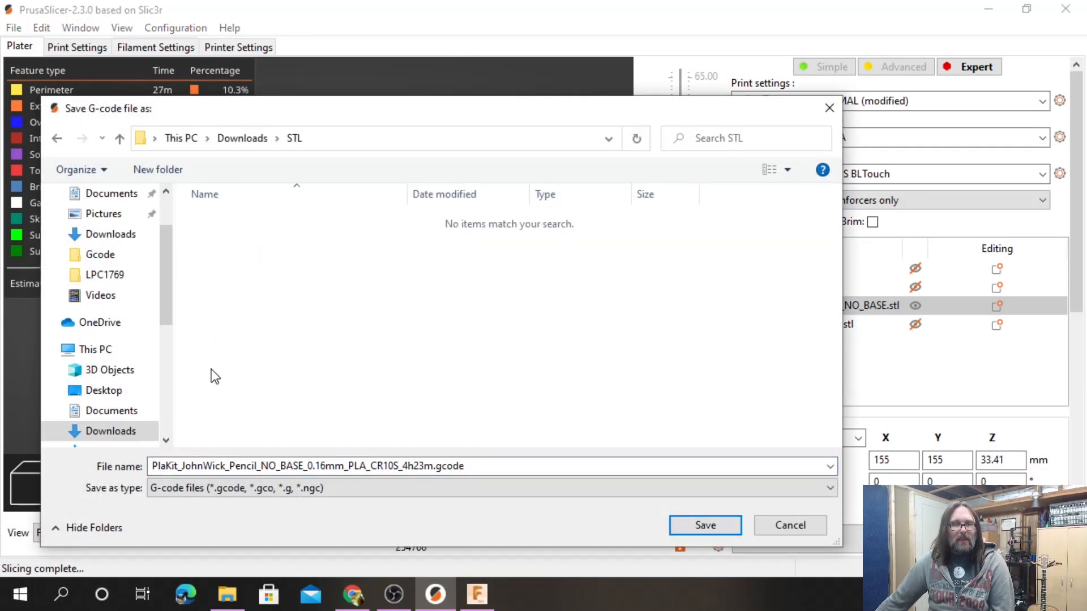
click(691, 523)
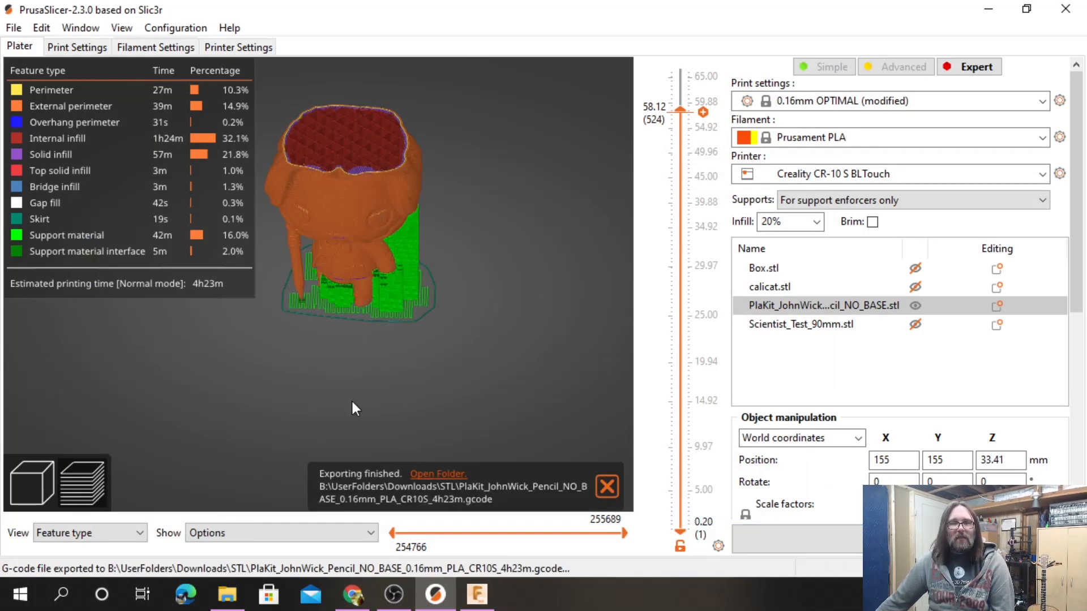
Return to the 3D editor view, leave Paint-on supports, hide the John Wick model and make Box.stl printable and visible.
click(50, 473)
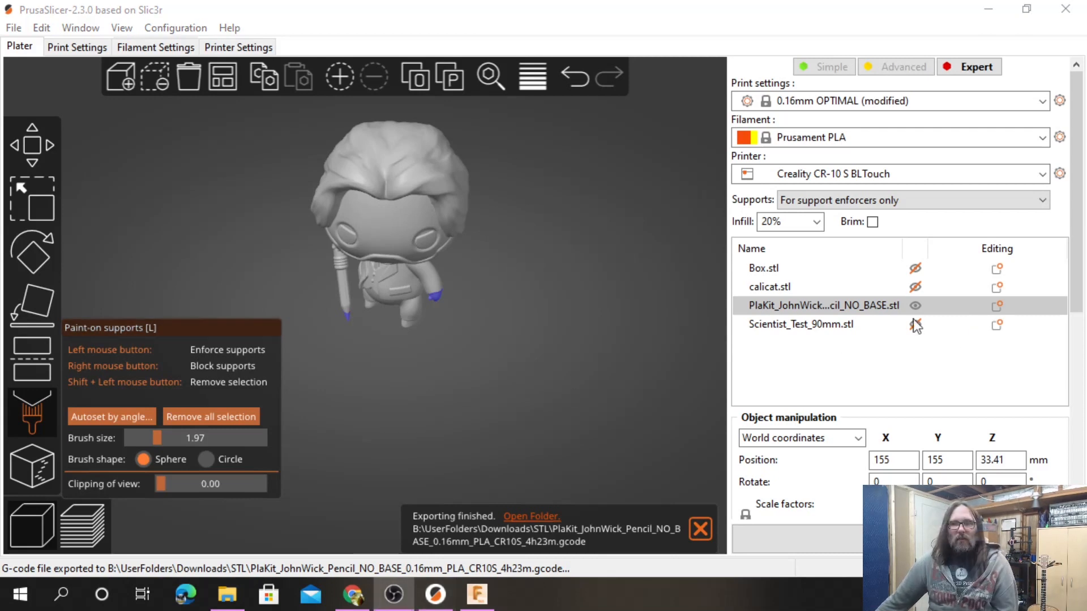
click(35, 409)
click(34, 406)
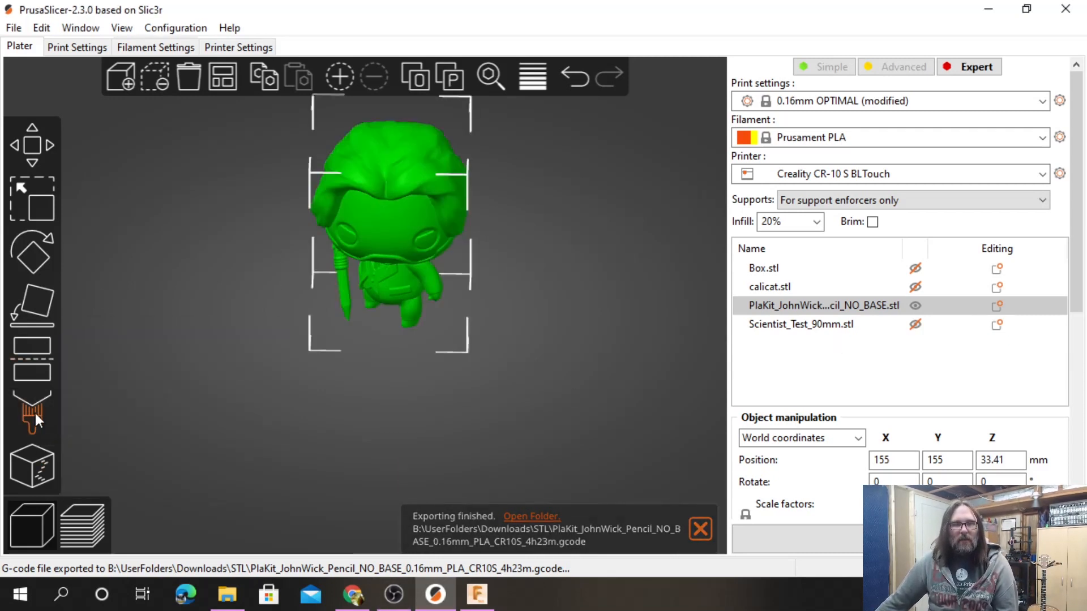
click(916, 306)
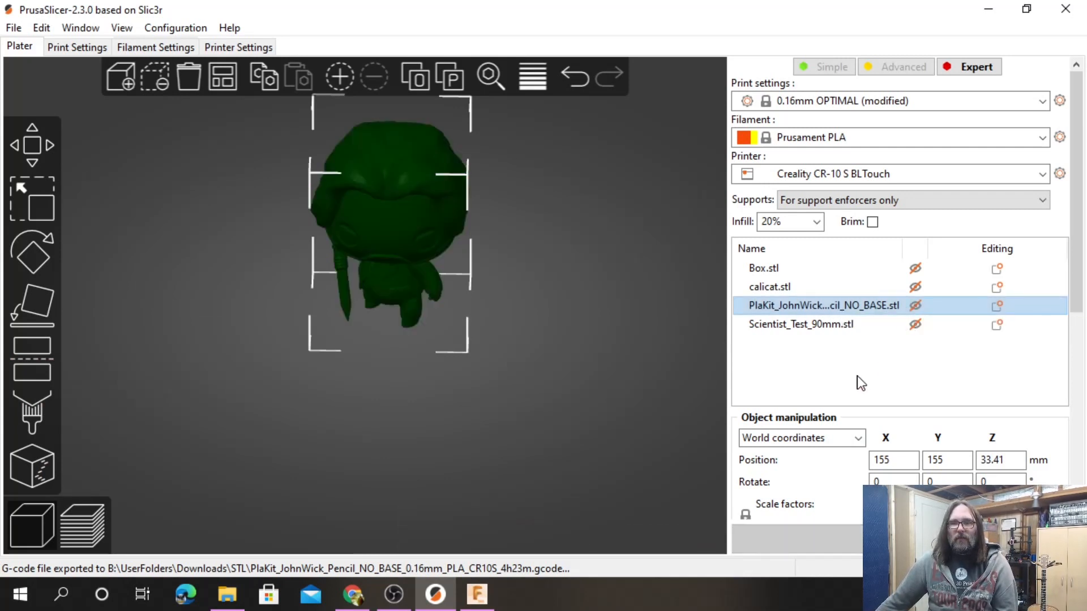
click(916, 269)
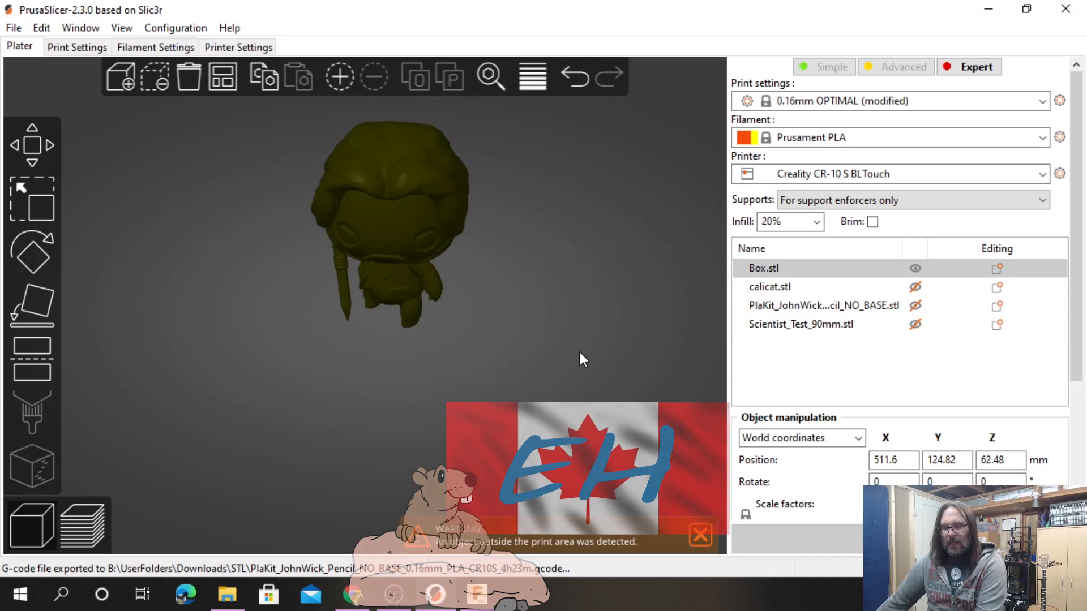
Arrange Box.stl onto the print bed and bring the whole bed into view.
click(229, 76)
scroll(479, 328, up, 3)
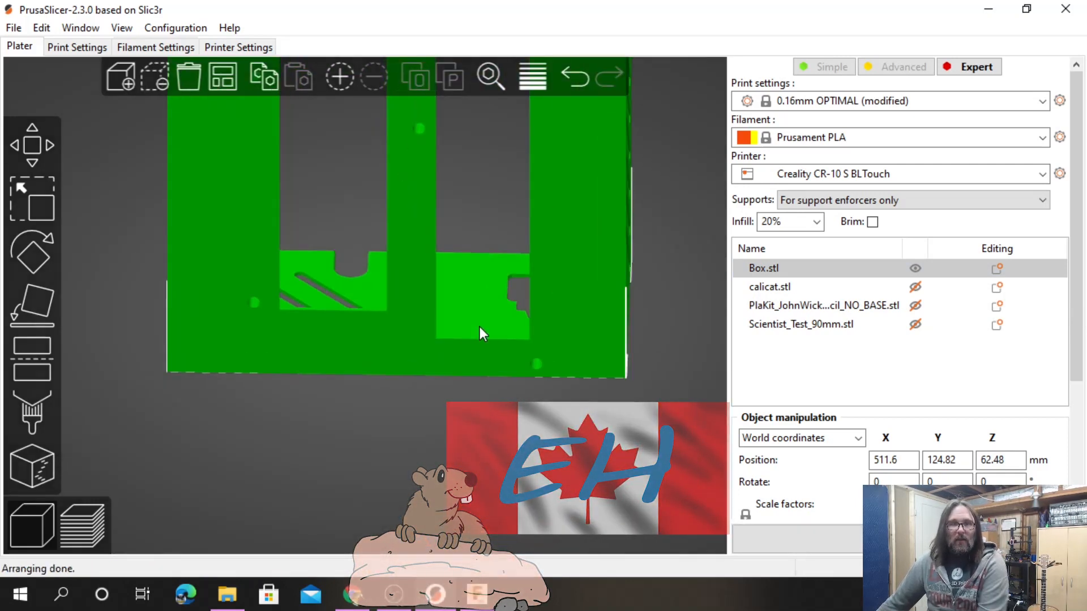
scroll(478, 328, down, 11)
drag(250, 385, 245, 399)
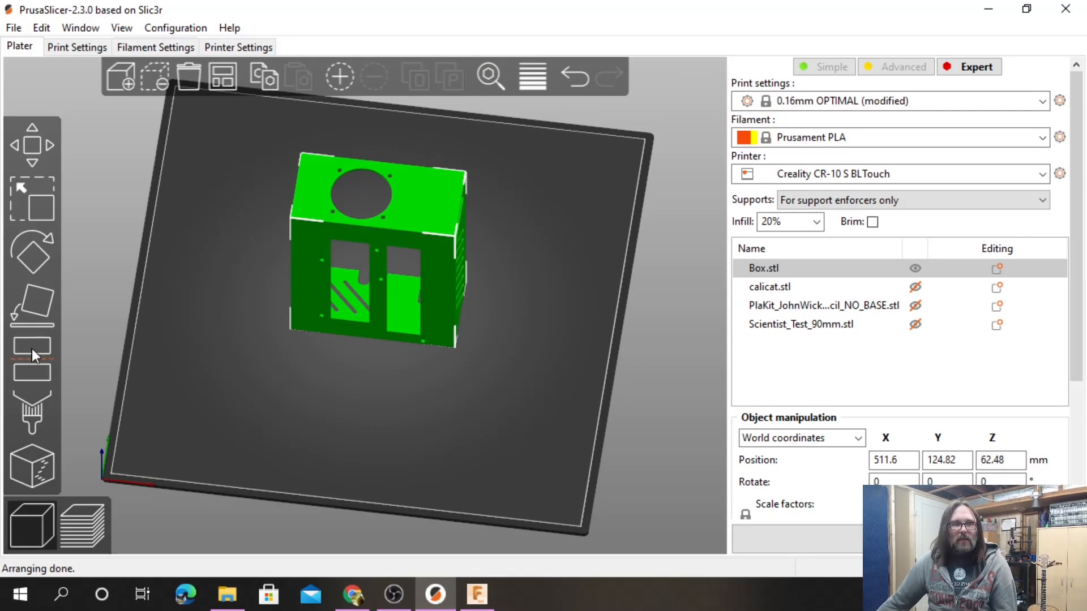
Use Place on face to lay the box on its side with the two rectangular openings.
click(31, 321)
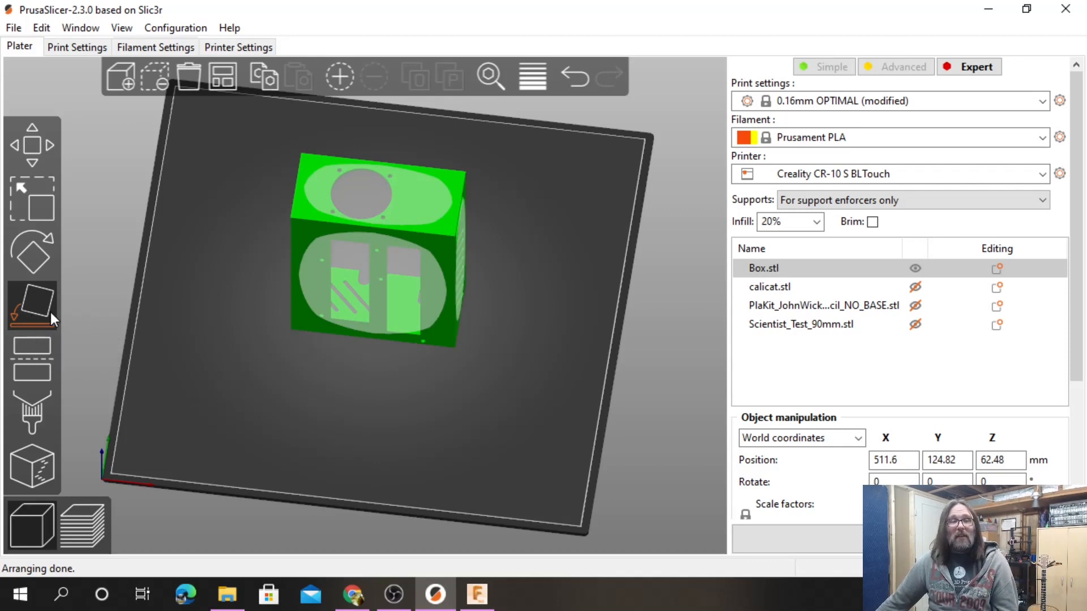
click(317, 297)
mouse_move(522, 375)
mouse_down()
mouse_move(528, 362)
mouse_move(447, 371)
mouse_move(546, 356)
mouse_move(538, 368)
mouse_up()
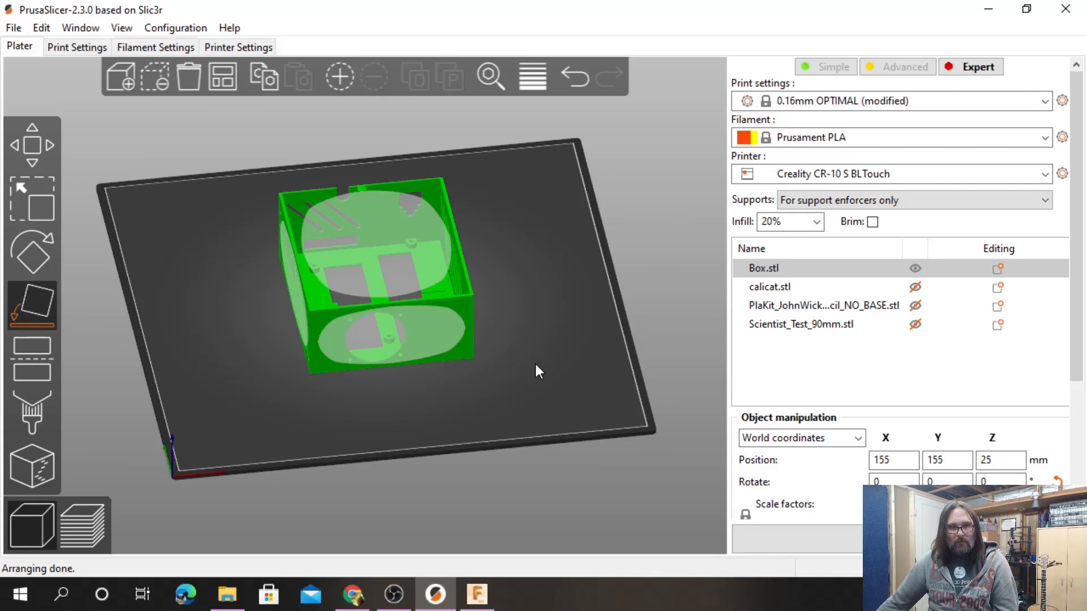
Activate the Rotate tool on the box and set supports to None.
drag(543, 317, 373, 281)
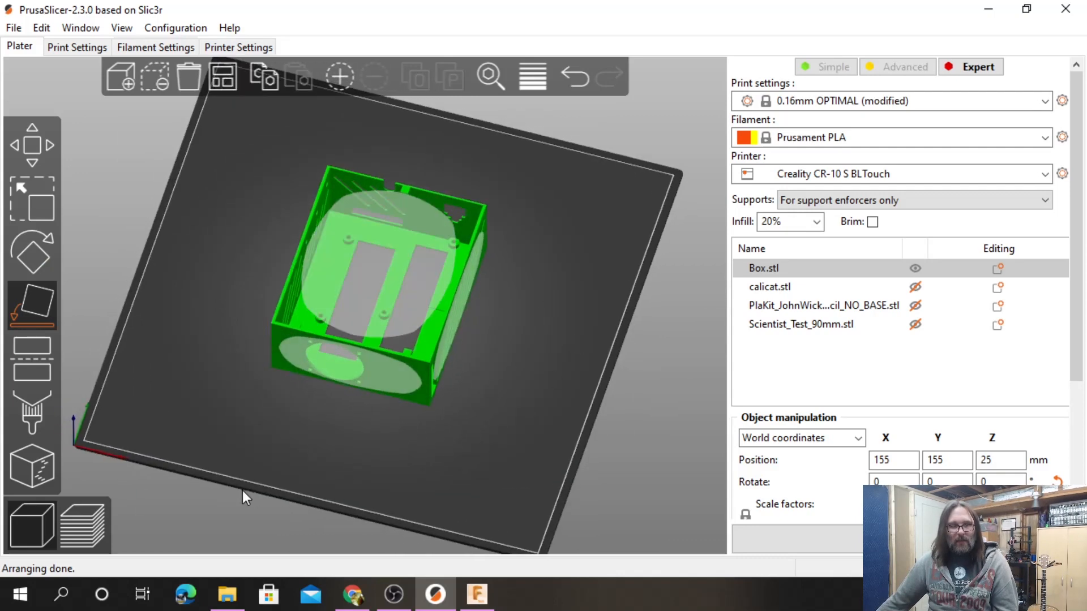
click(35, 256)
drag(538, 343, 324, 278)
click(538, 312)
drag(542, 317, 500, 315)
drag(507, 410, 534, 400)
key(1)
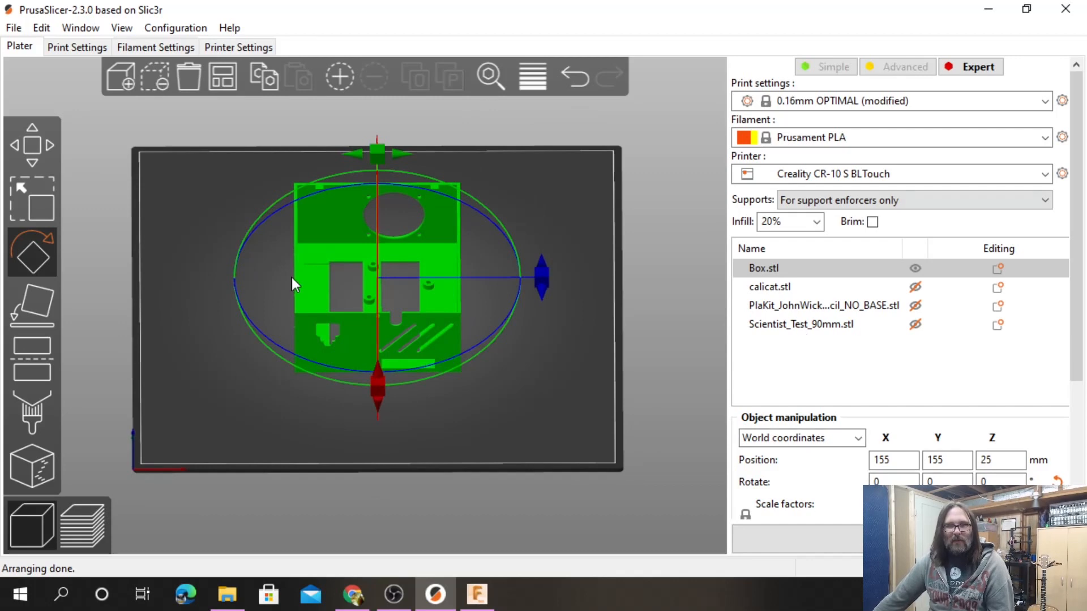
click(866, 200)
click(826, 218)
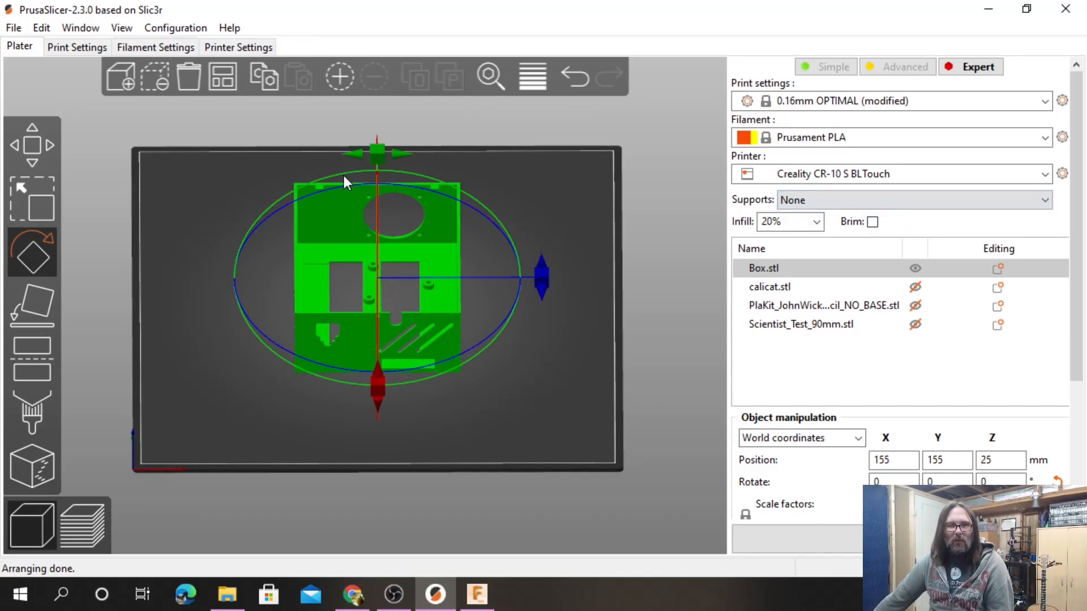
Examine the box from all sides, checking its cutouts, vent slots and the walls around the round fan opening.
drag(487, 398, 530, 452)
drag(442, 382, 449, 327)
scroll(449, 327, up, 4)
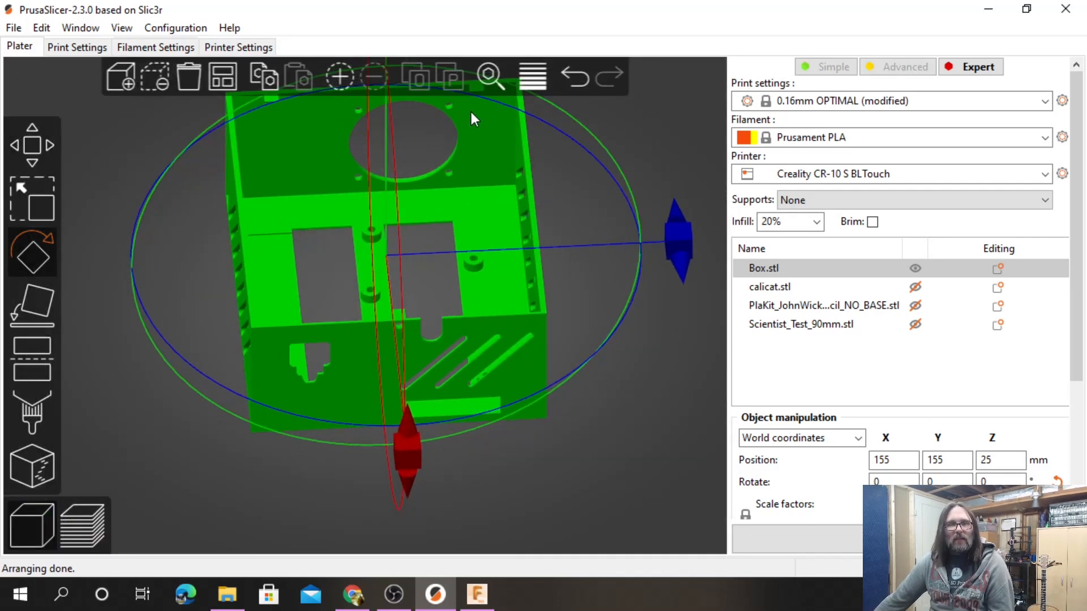
drag(696, 381, 486, 210)
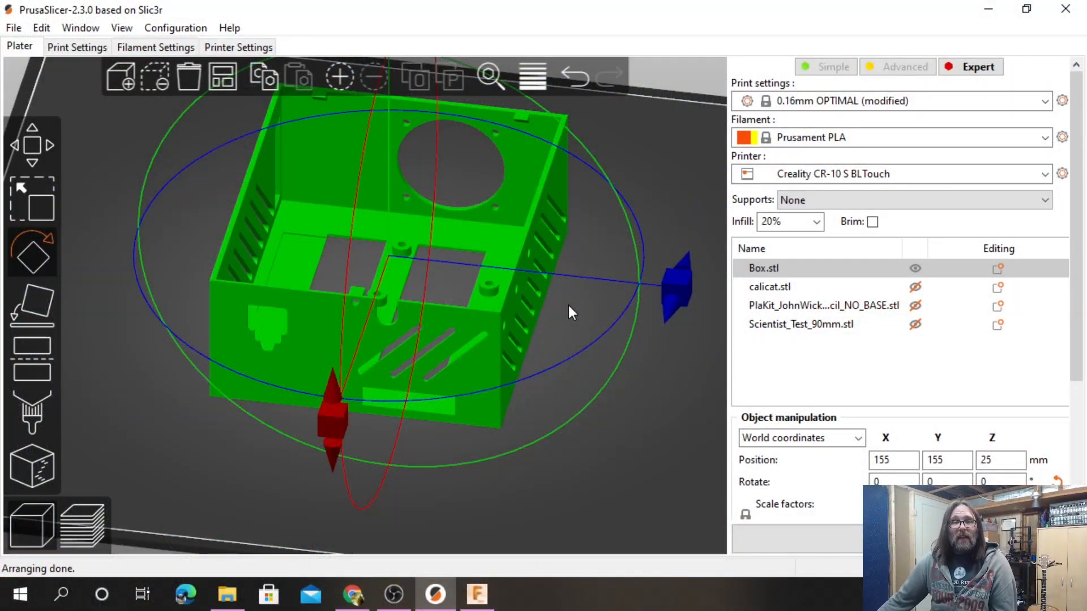
drag(633, 433, 651, 468)
mouse_move(630, 417)
mouse_down()
mouse_move(602, 436)
mouse_move(630, 410)
mouse_up()
drag(634, 508, 613, 487)
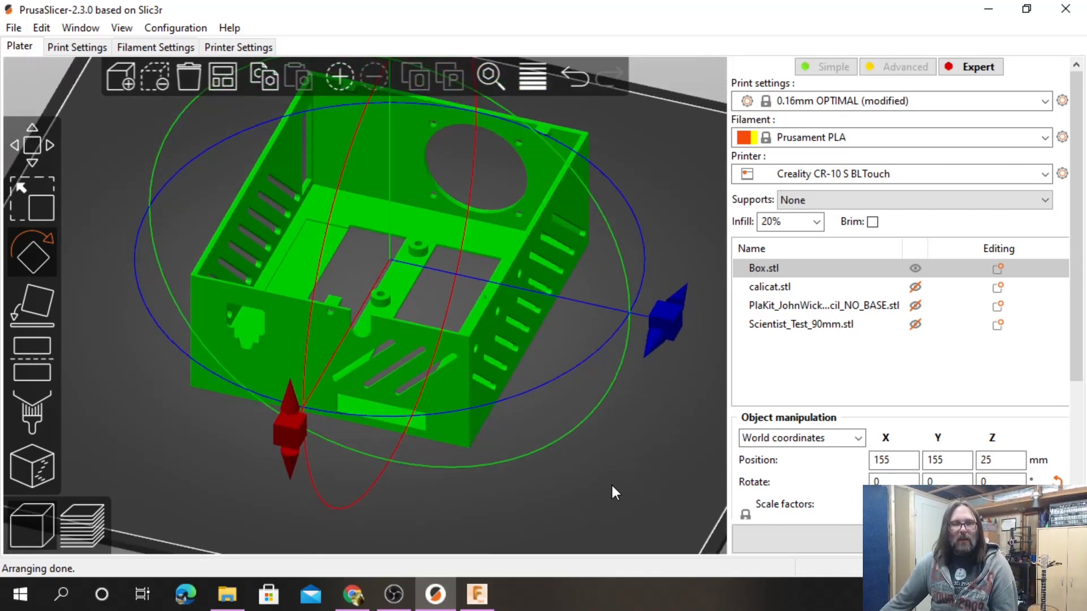
drag(646, 161, 606, 385)
click(623, 415)
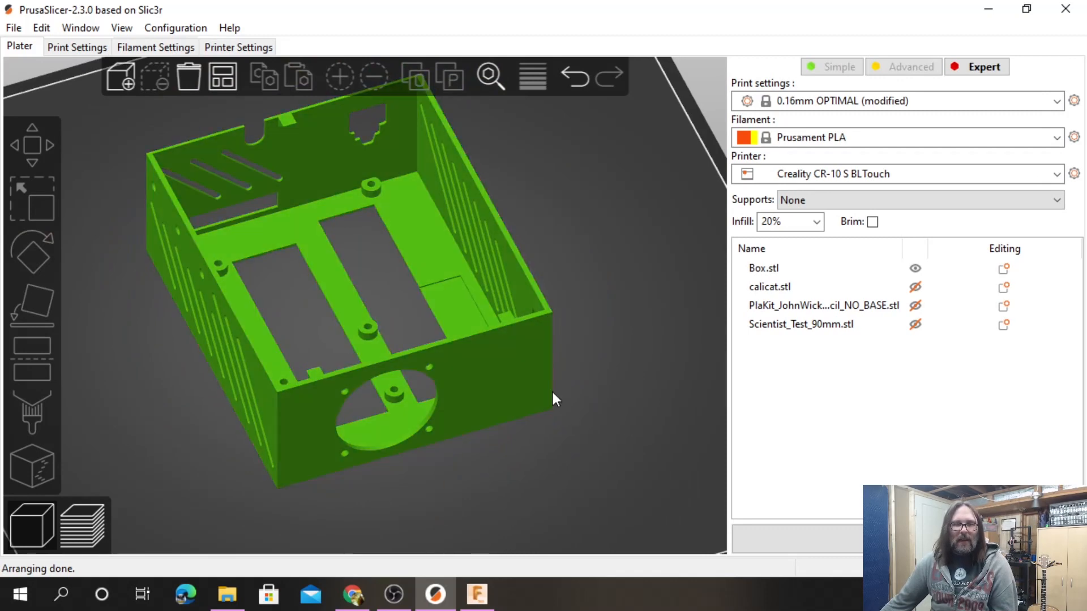
drag(558, 436, 604, 474)
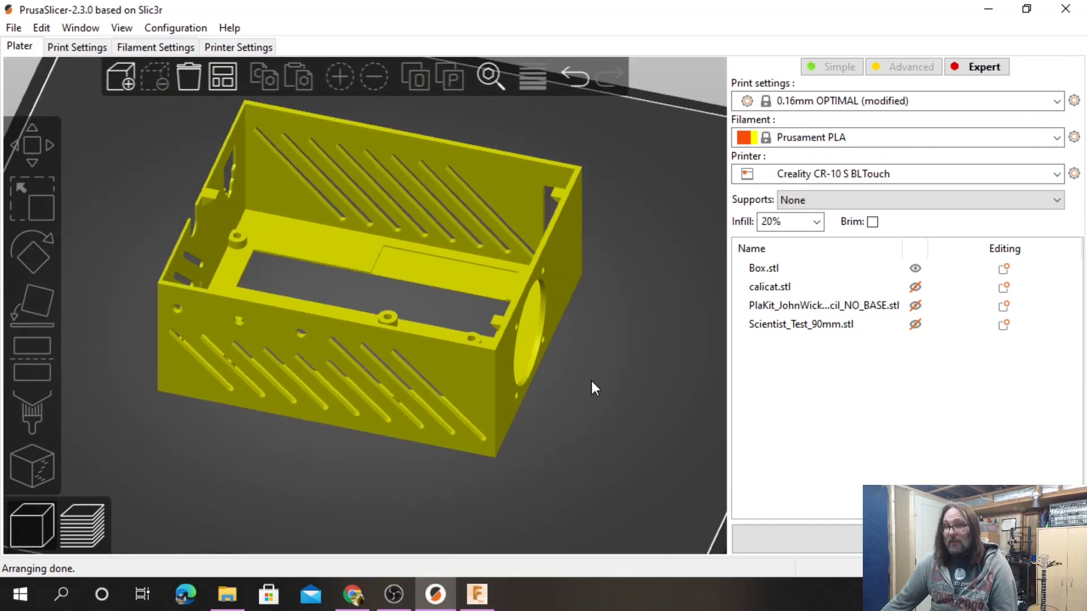
drag(591, 381, 580, 385)
Use seam painting to enforce a vertical seam on the box's front wall, between the stepped cutout and the rounded notch.
drag(197, 444, 344, 410)
click(363, 382)
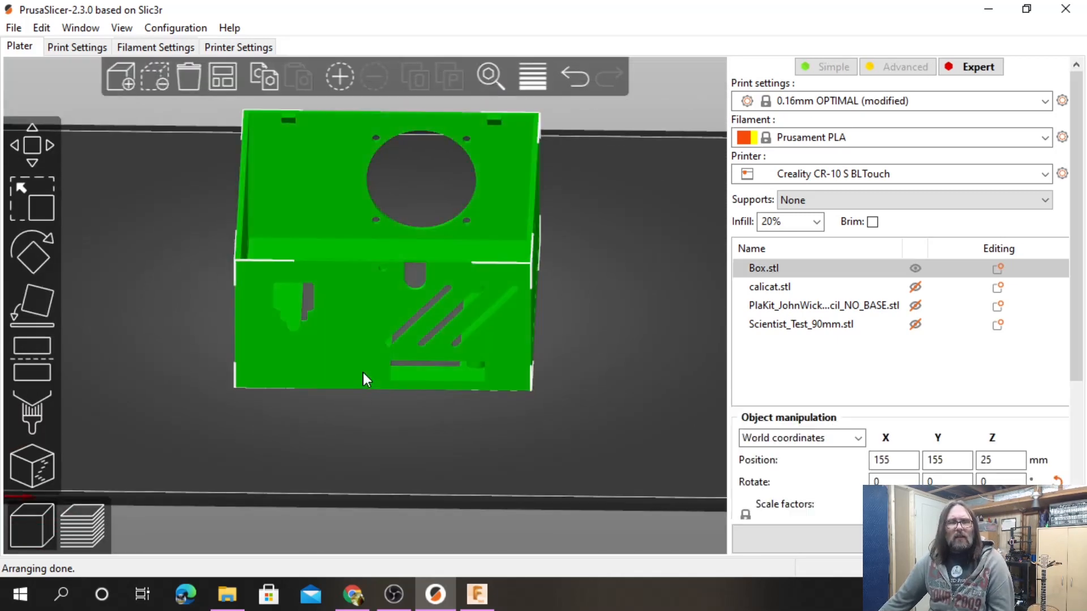
click(19, 467)
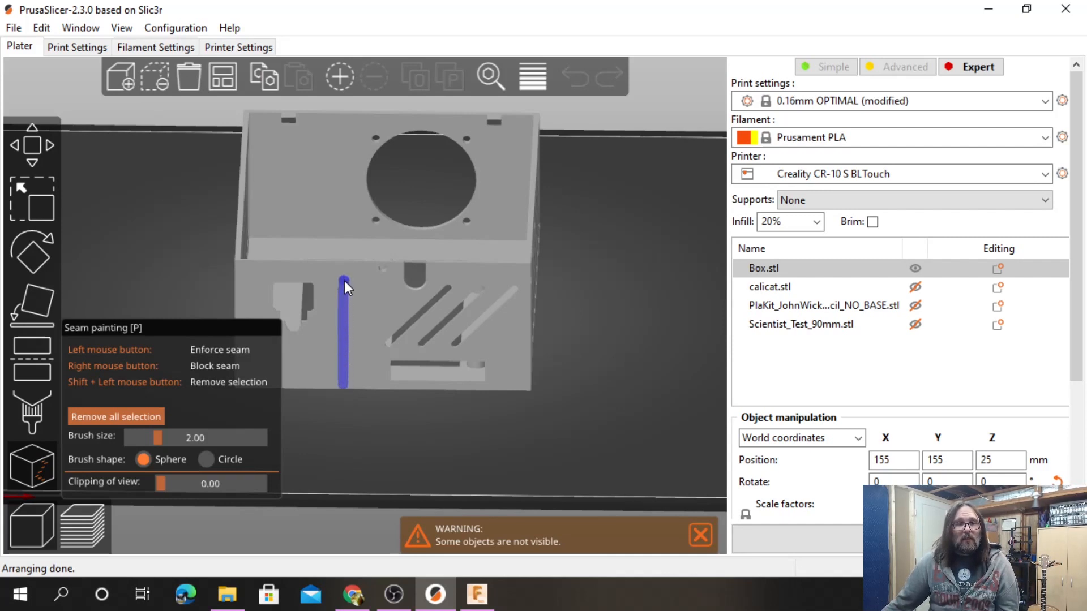
drag(349, 263, 349, 259)
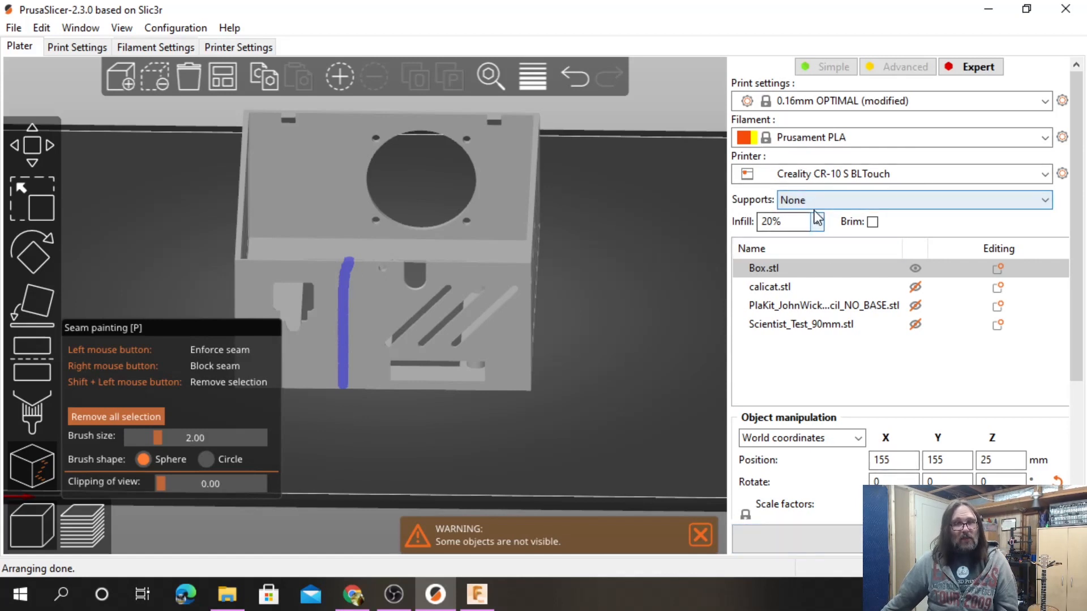
Slice the box and check the painted seam line on its front wall in the preview.
click(847, 542)
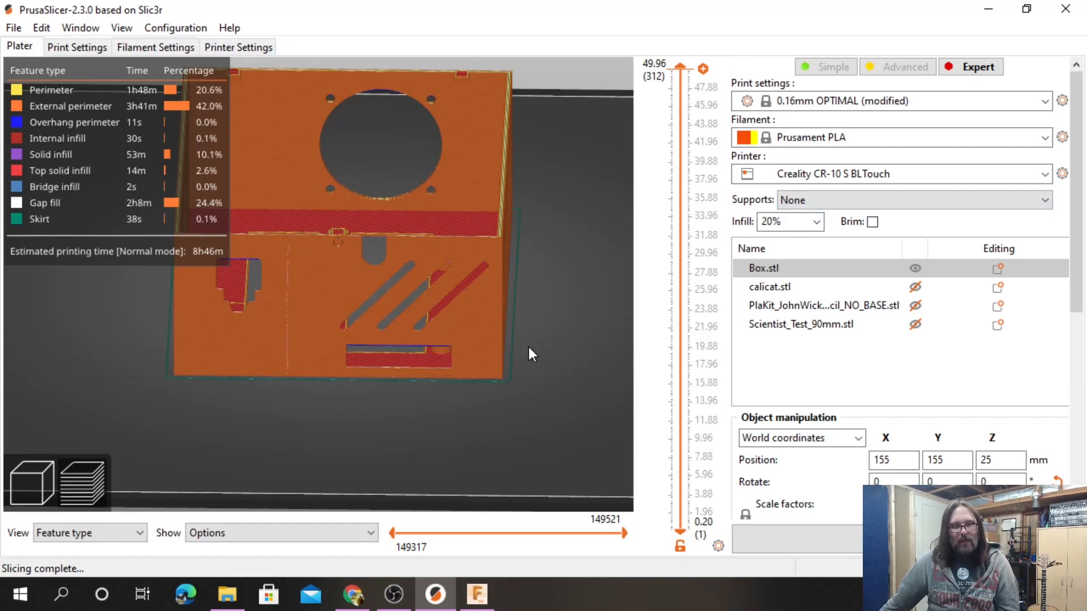
scroll(528, 344, up, 1)
drag(292, 322, 297, 325)
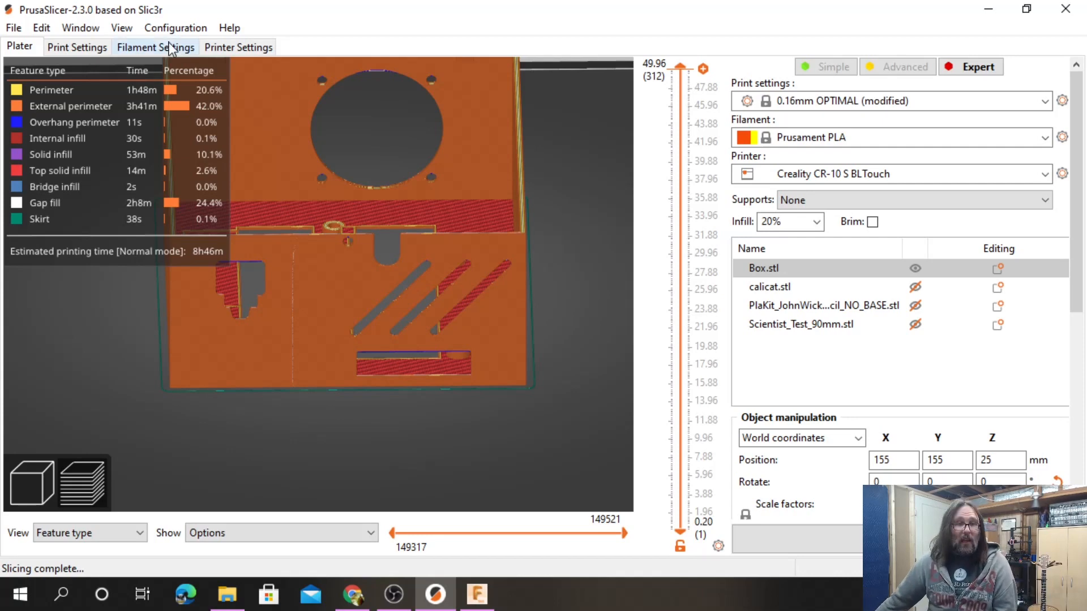
Return to the 3D editor and replace Box.stl with calicat.stl as the printable object, arranged on the bed.
key(p)
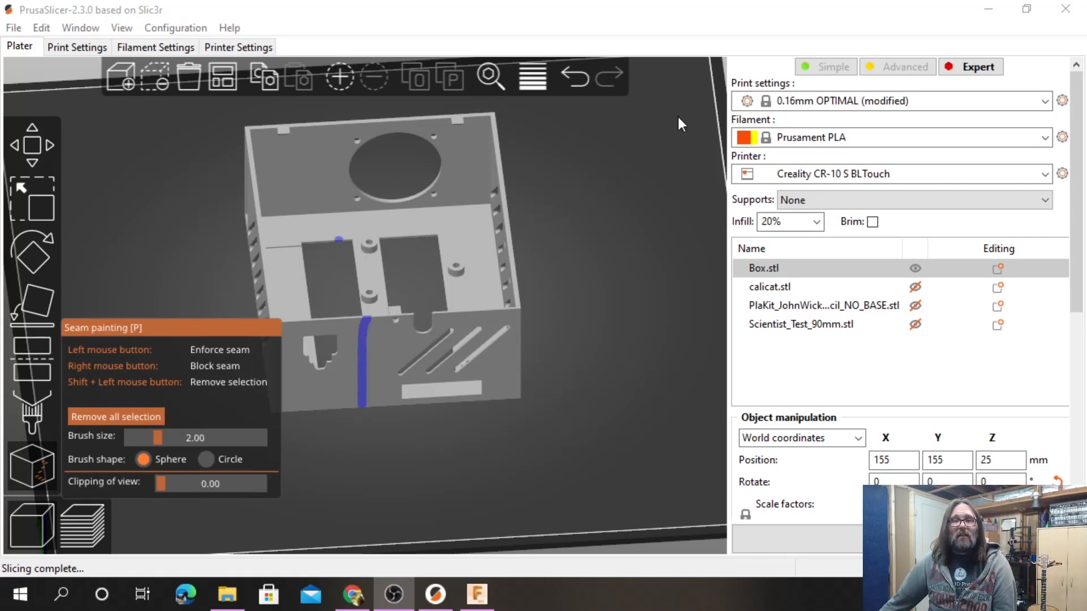
click(914, 267)
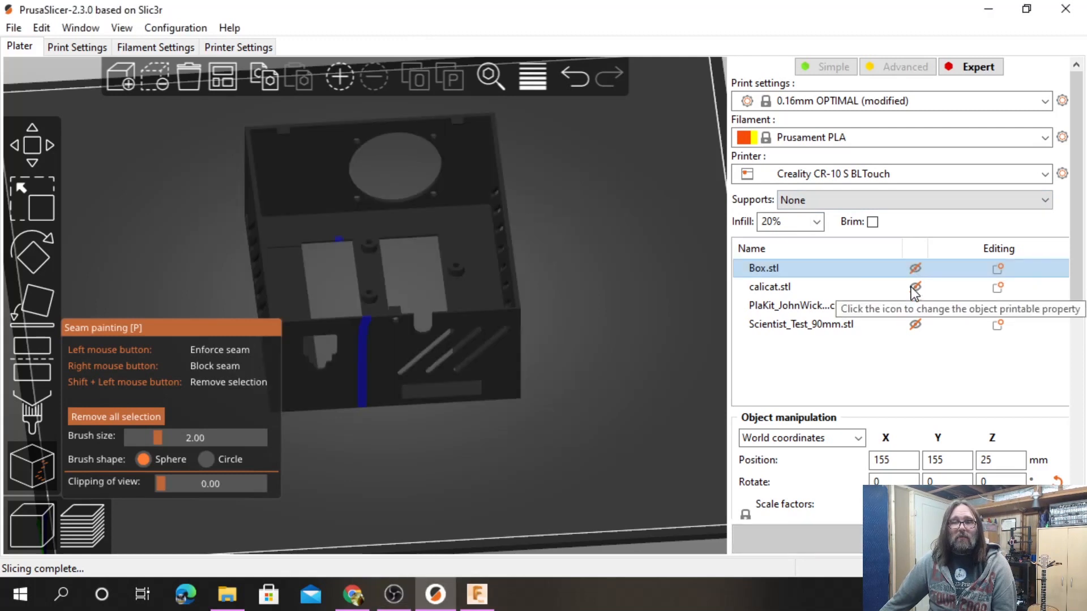
click(914, 287)
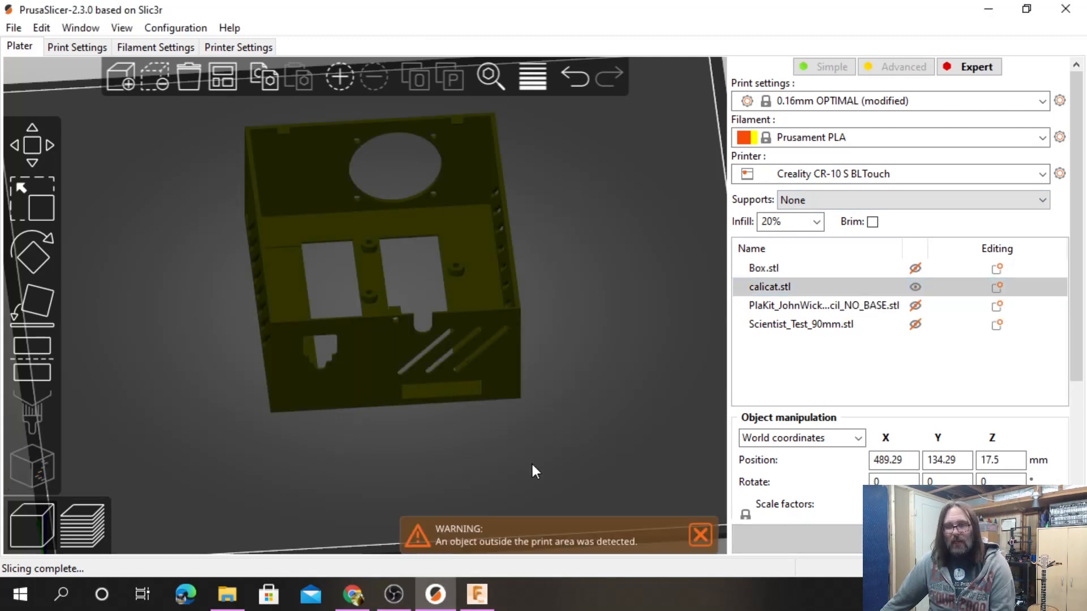
key(a)
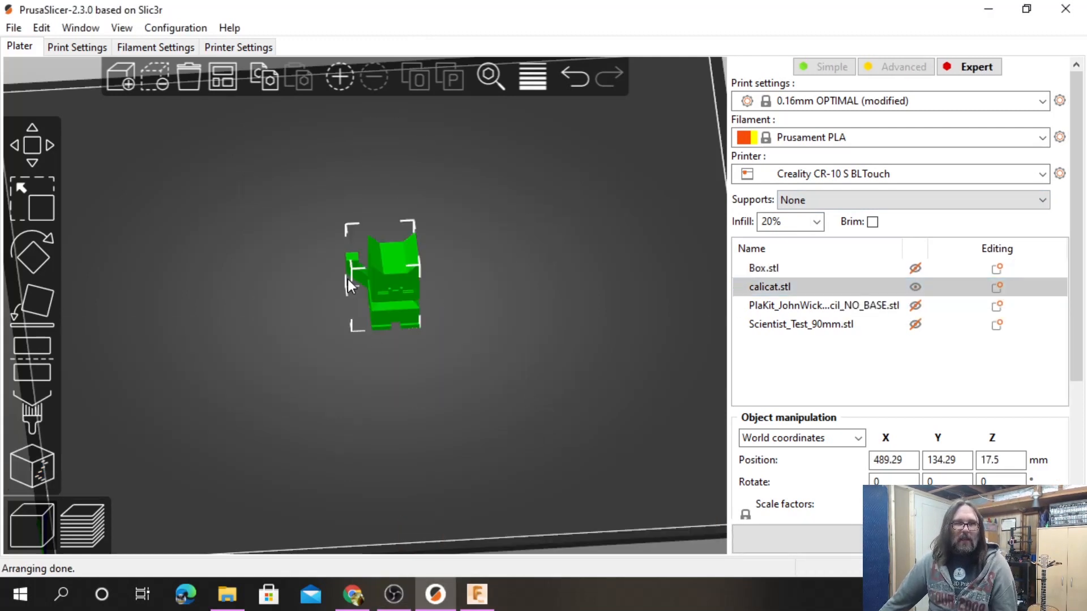
Scale the cat up uniformly to about 147 mm tall.
click(19, 191)
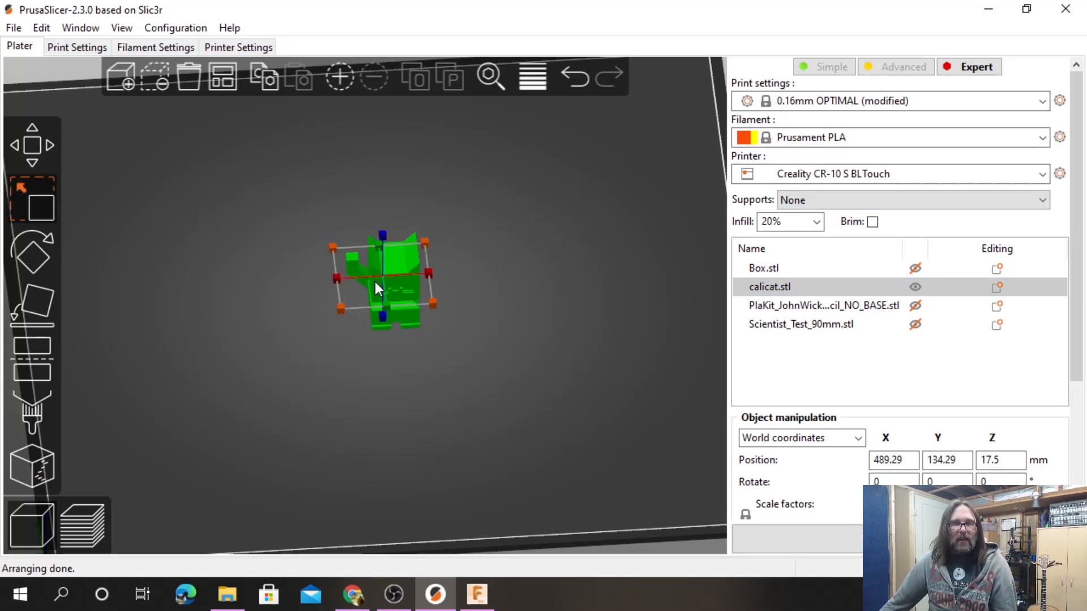
drag(433, 303, 542, 383)
drag(473, 432, 468, 402)
drag(488, 245, 588, 385)
scroll(549, 348, up, 4)
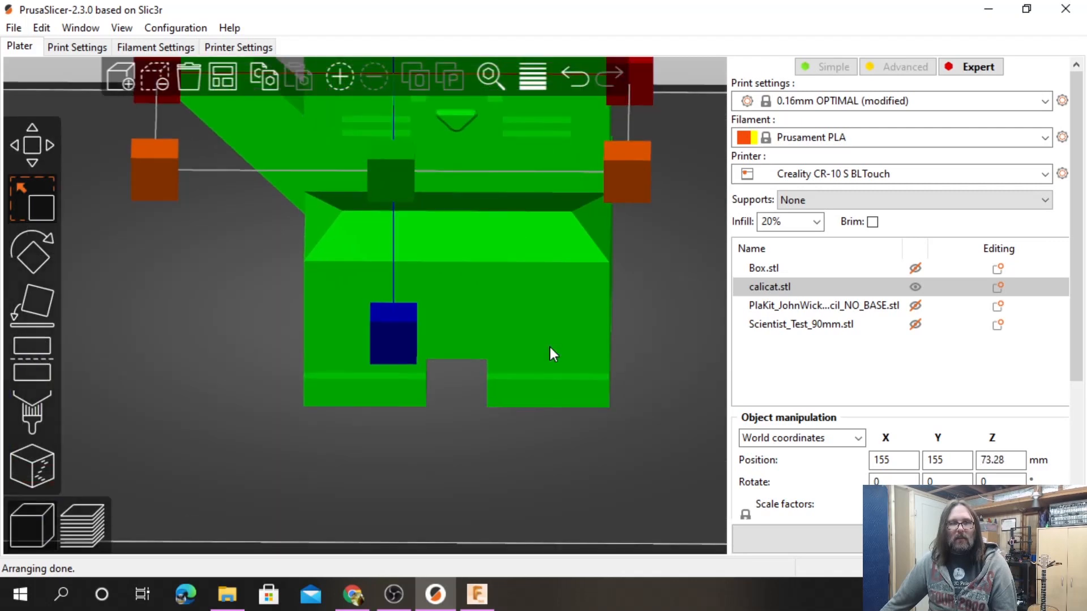
scroll(549, 347, down, 9)
drag(538, 342, 537, 353)
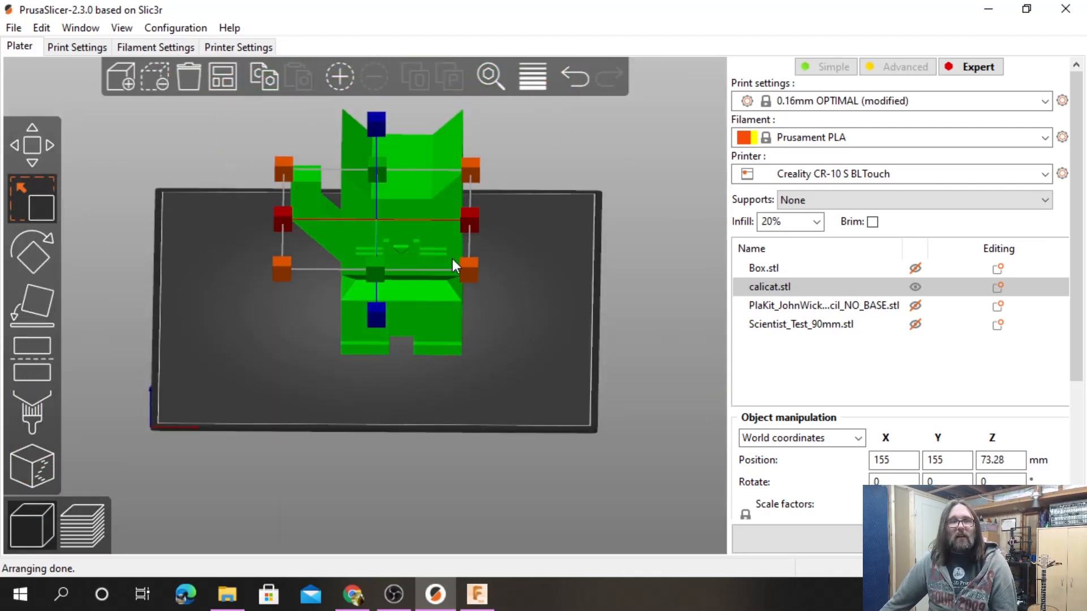
Review the top and bottom fill patterns in the infill print settings.
click(76, 46)
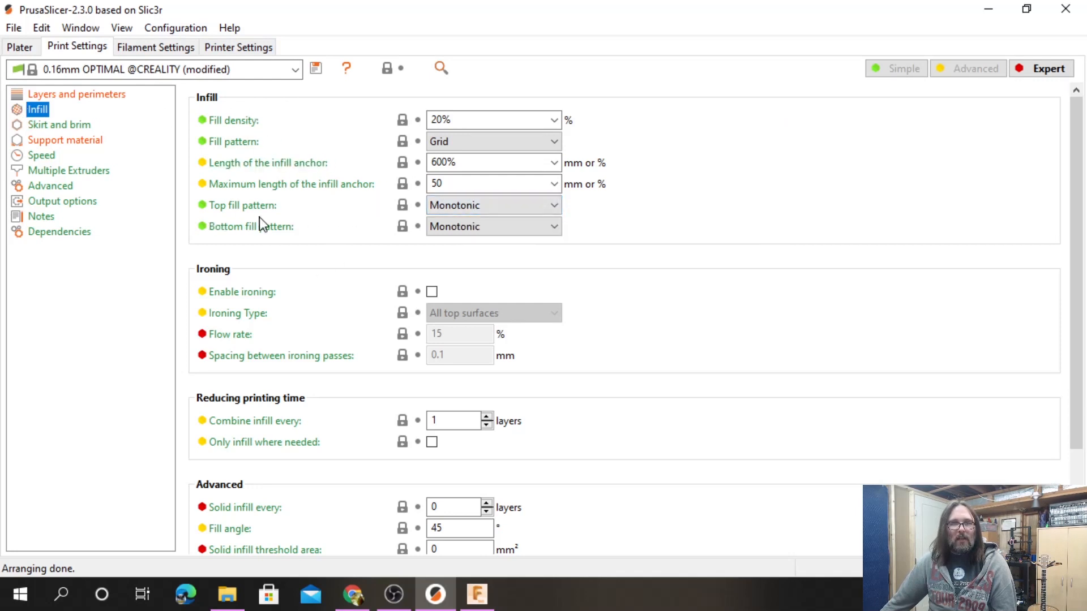
mouse_move(236, 210)
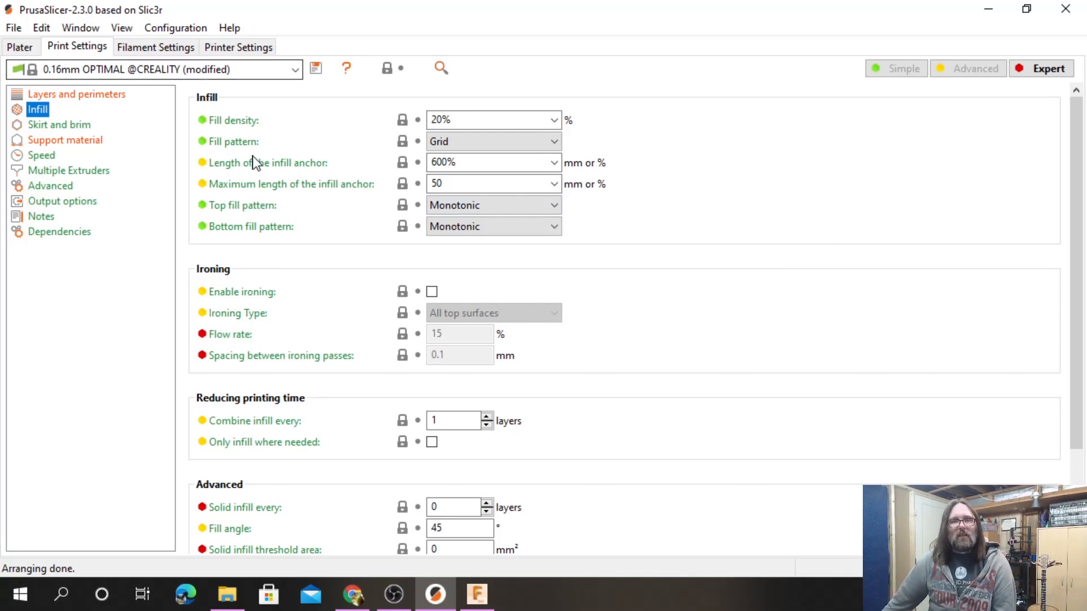
click(14, 48)
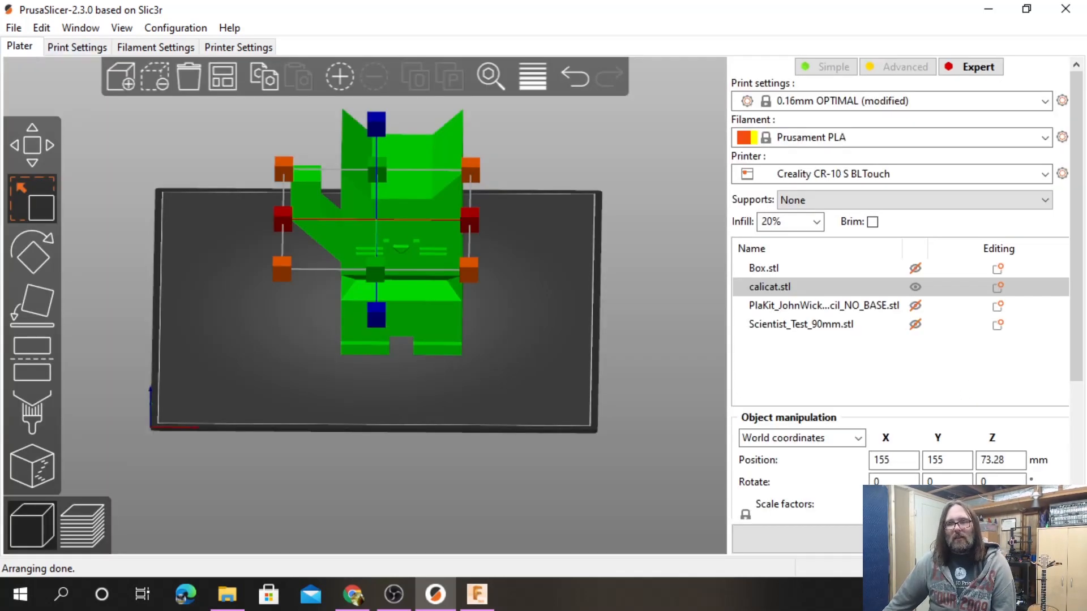
Slice the enlarged cat and bring the top of its head into close view in the preview.
click(900, 539)
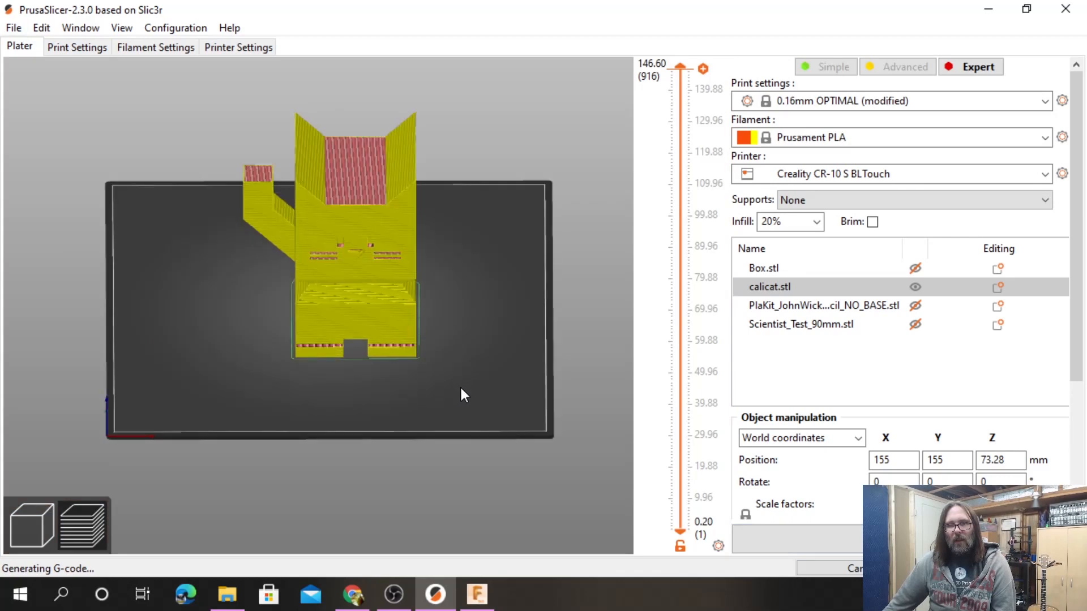
drag(459, 385, 465, 463)
scroll(408, 405, up, 5)
drag(582, 470, 582, 458)
right_drag(582, 457, 556, 459)
scroll(447, 366, down, 3)
scroll(446, 364, up, 3)
scroll(446, 364, up, 2)
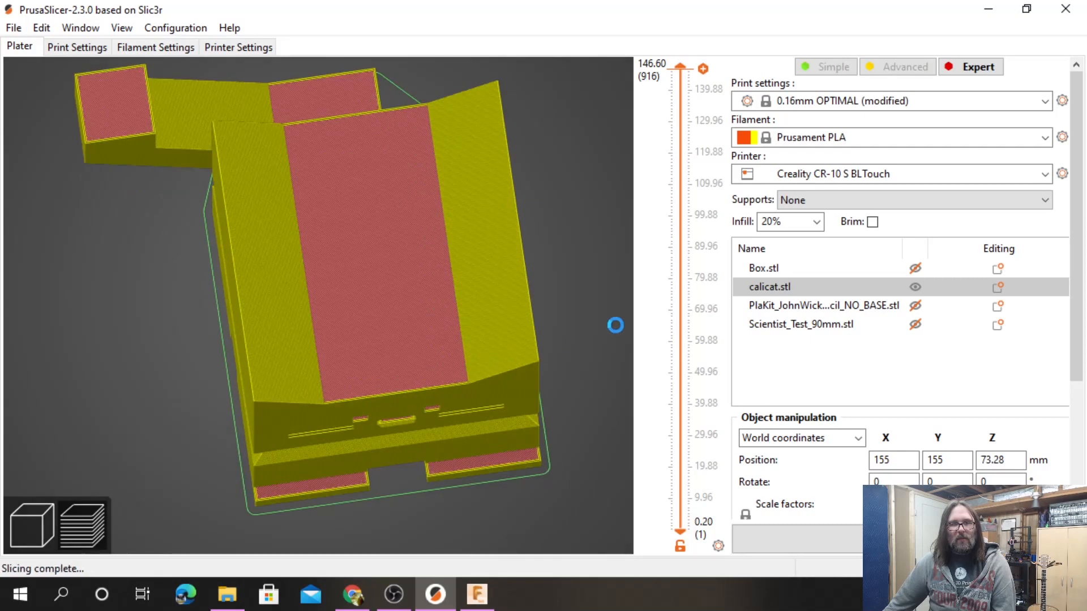
scroll(407, 259, up, 2)
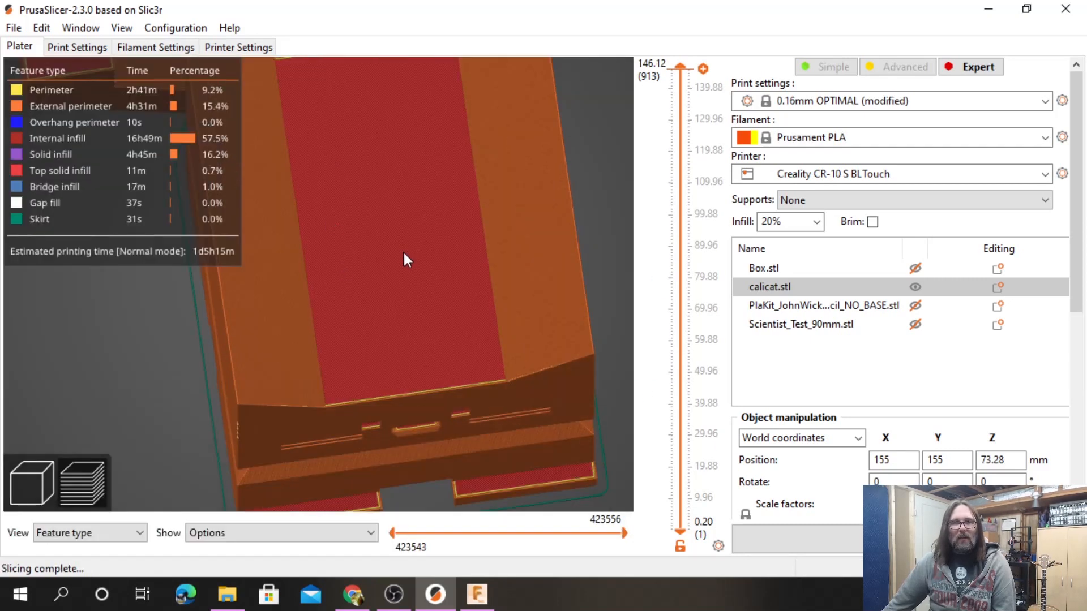
Examine the sliced cat's top solid infill and front, from the whole figure to the flat area between the ears.
scroll(447, 266, up, 6)
scroll(386, 344, down, 5)
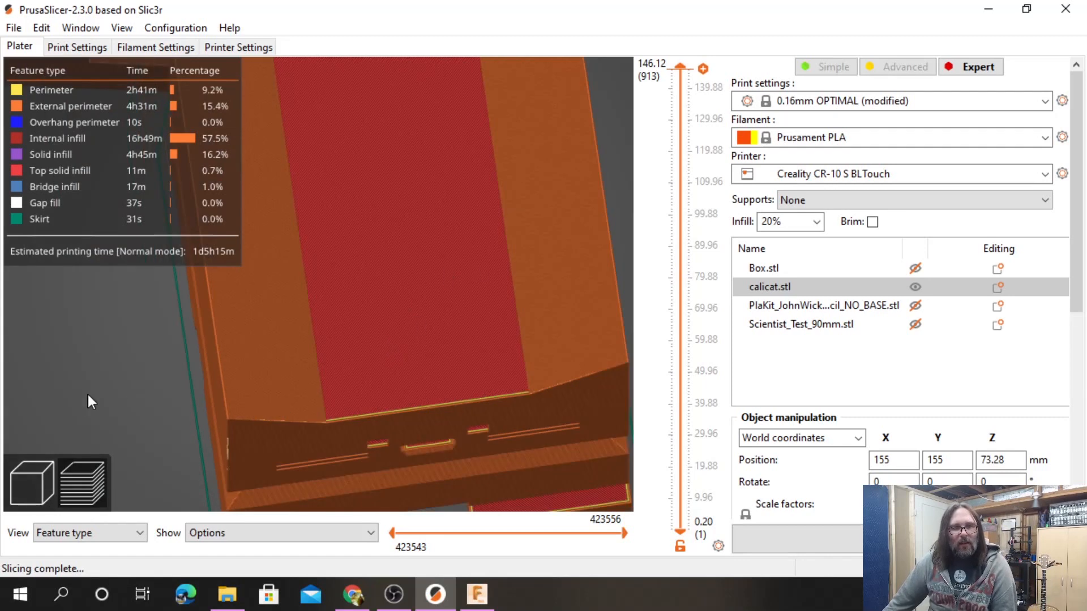
scroll(79, 340, down, 4)
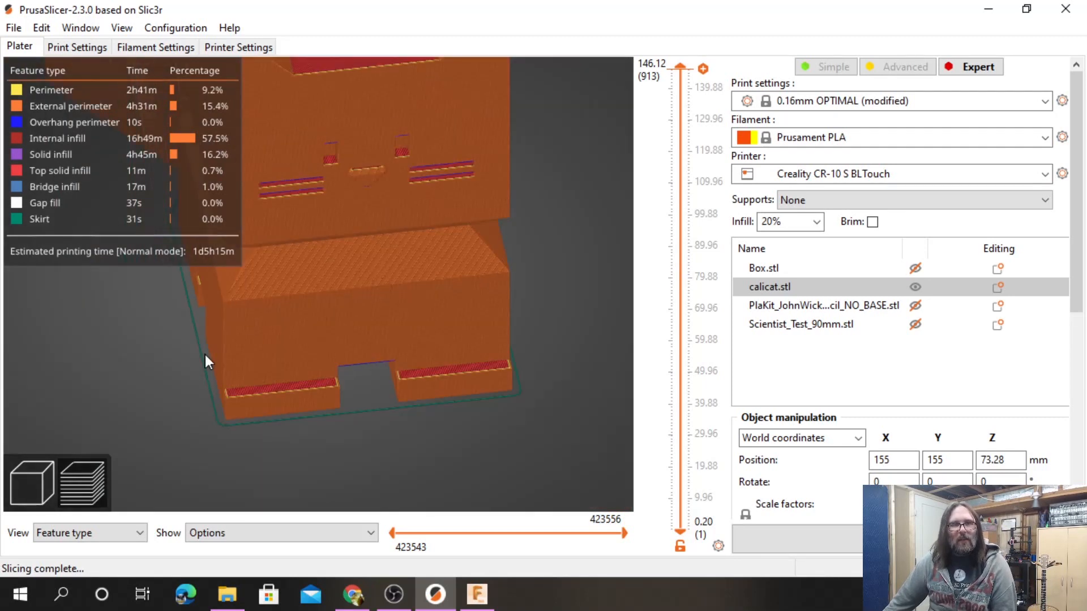
scroll(281, 345, down, 2)
scroll(281, 345, down, 5)
middle_drag(467, 261, 456, 420)
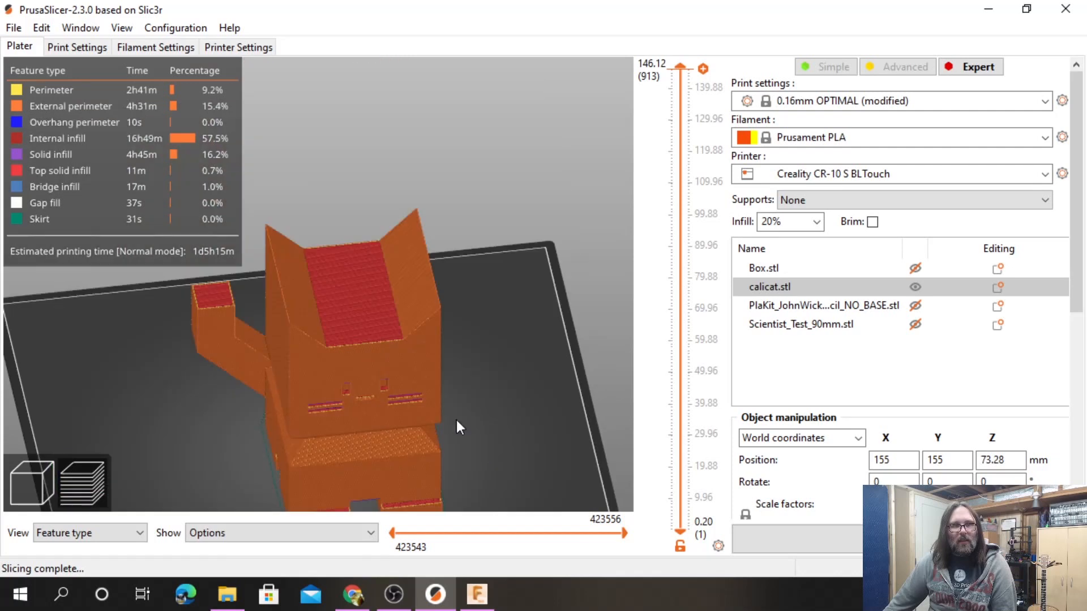
scroll(376, 291, up, 5)
scroll(376, 306, up, 4)
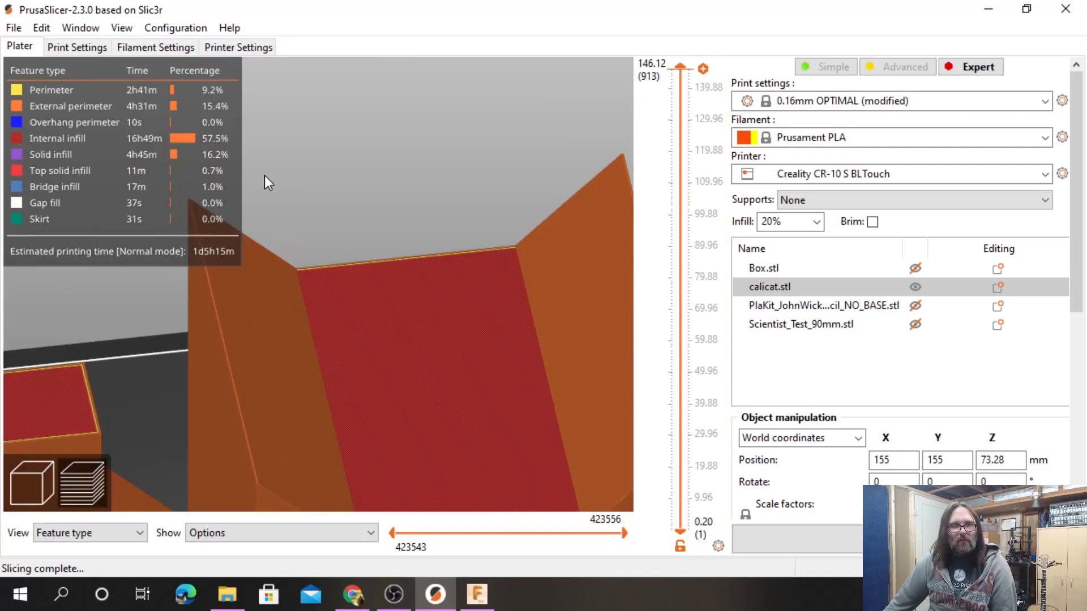
Set the top fill pattern and the bottom fill pattern to Rectilinear.
click(85, 48)
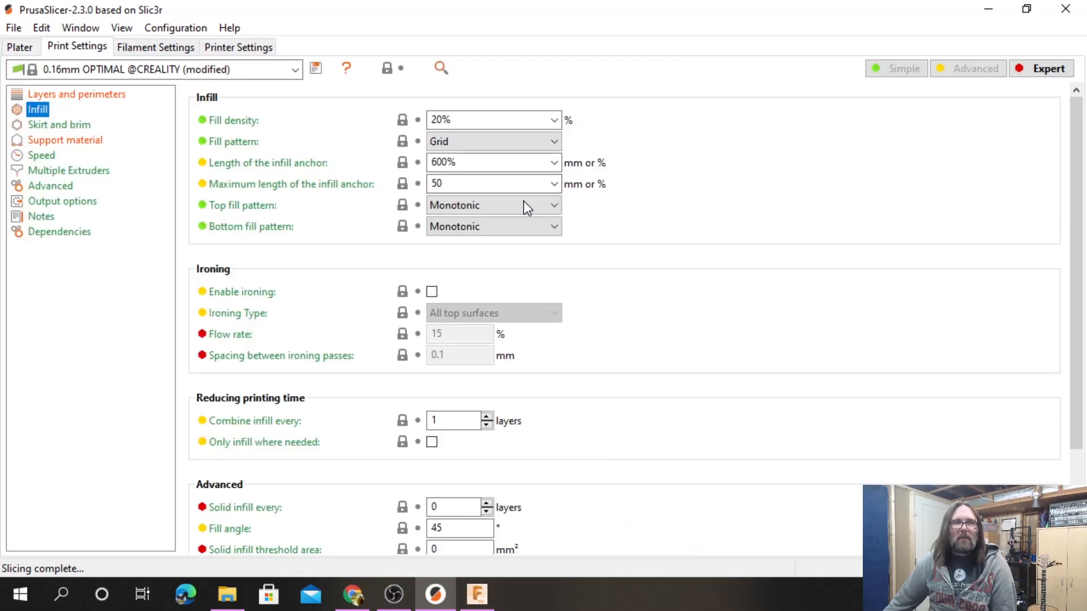
click(487, 205)
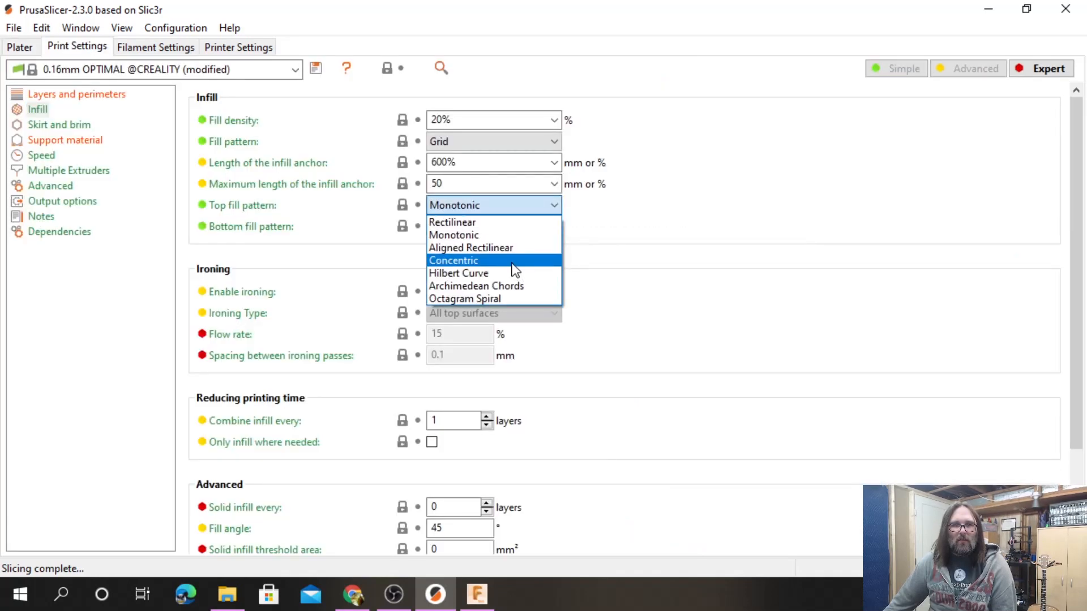
click(506, 222)
click(454, 222)
click(470, 240)
Return to the sliced preview and examine the fill lines on the top of the cat's head.
click(20, 47)
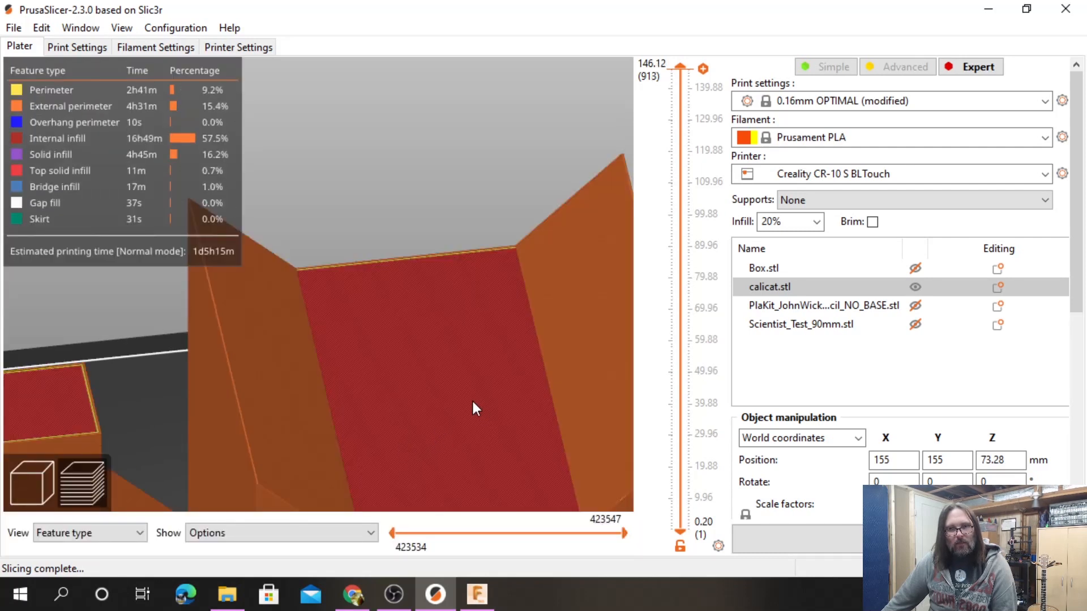
scroll(481, 407, down, 2)
scroll(487, 406, up, 3)
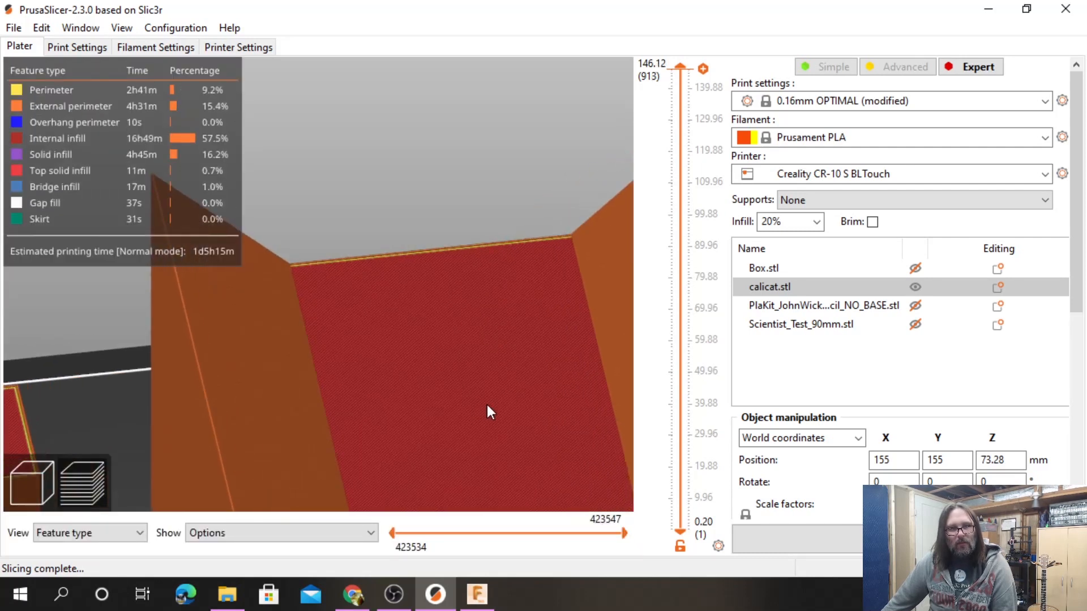
scroll(497, 408, down, 2)
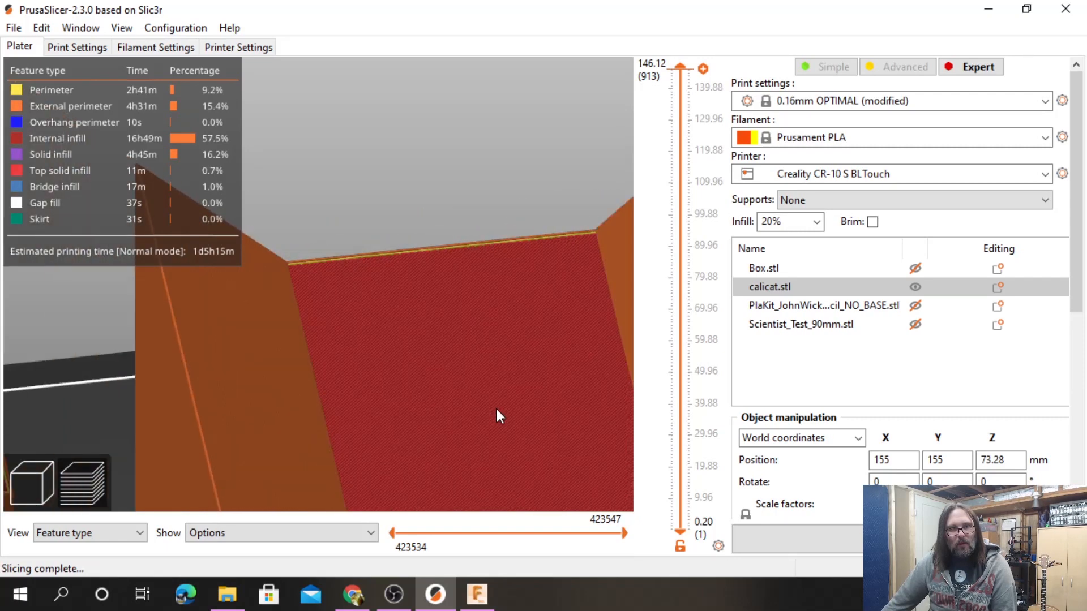
scroll(327, 286, down, 3)
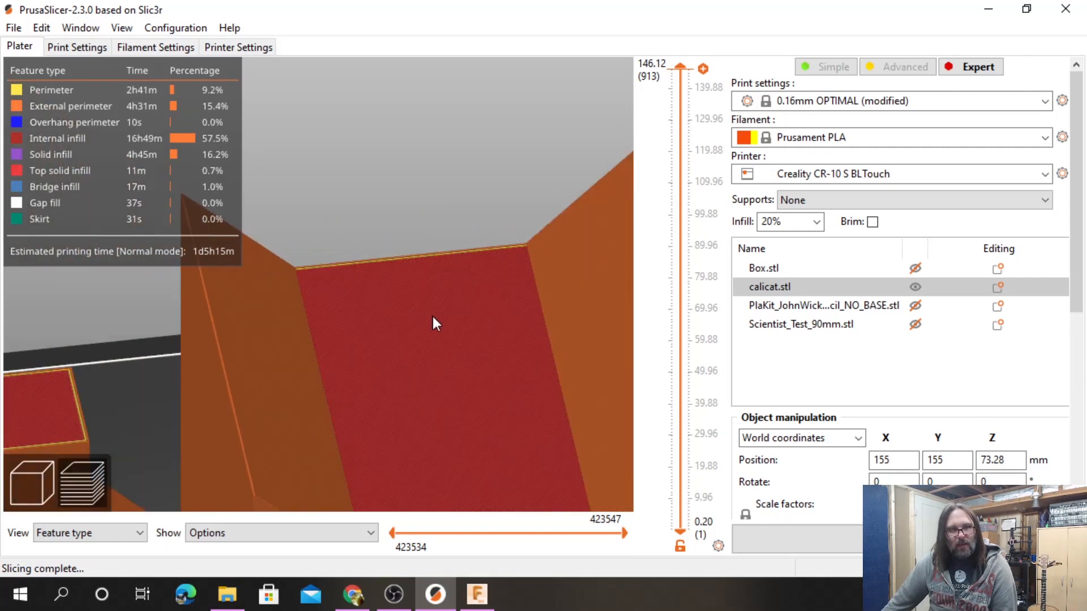